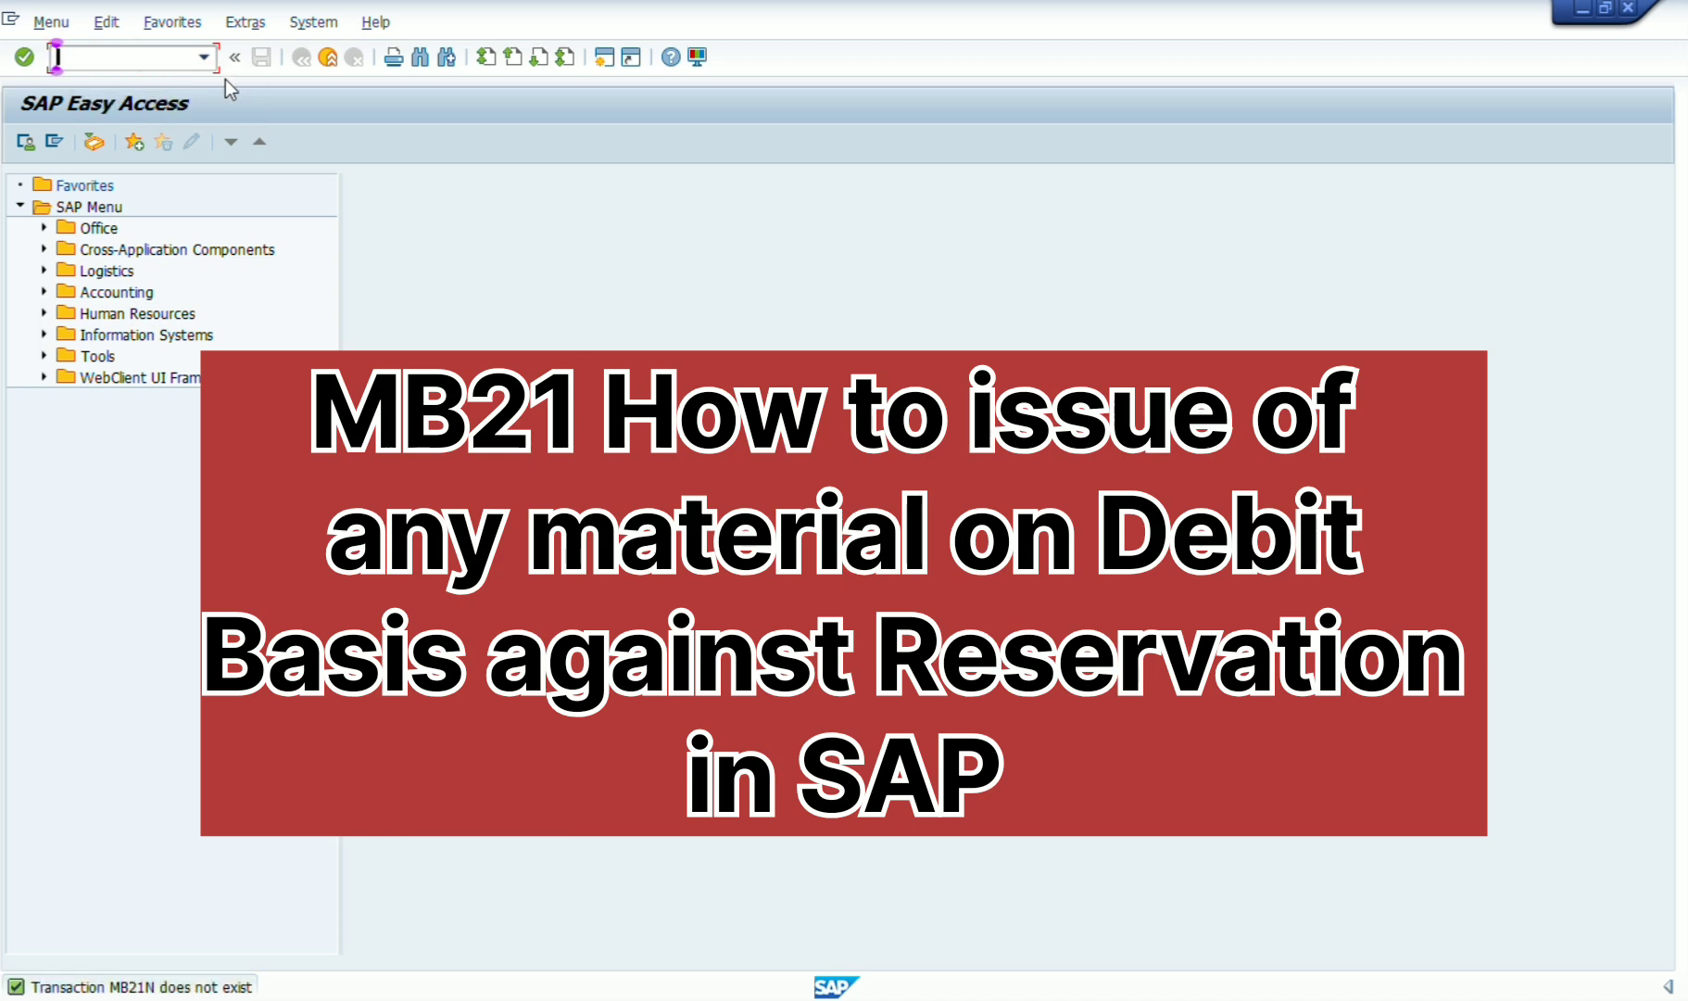
# Open MB21 with movement type Z61 and plant 3037, and confirm the header.
pyautogui.write('mb')
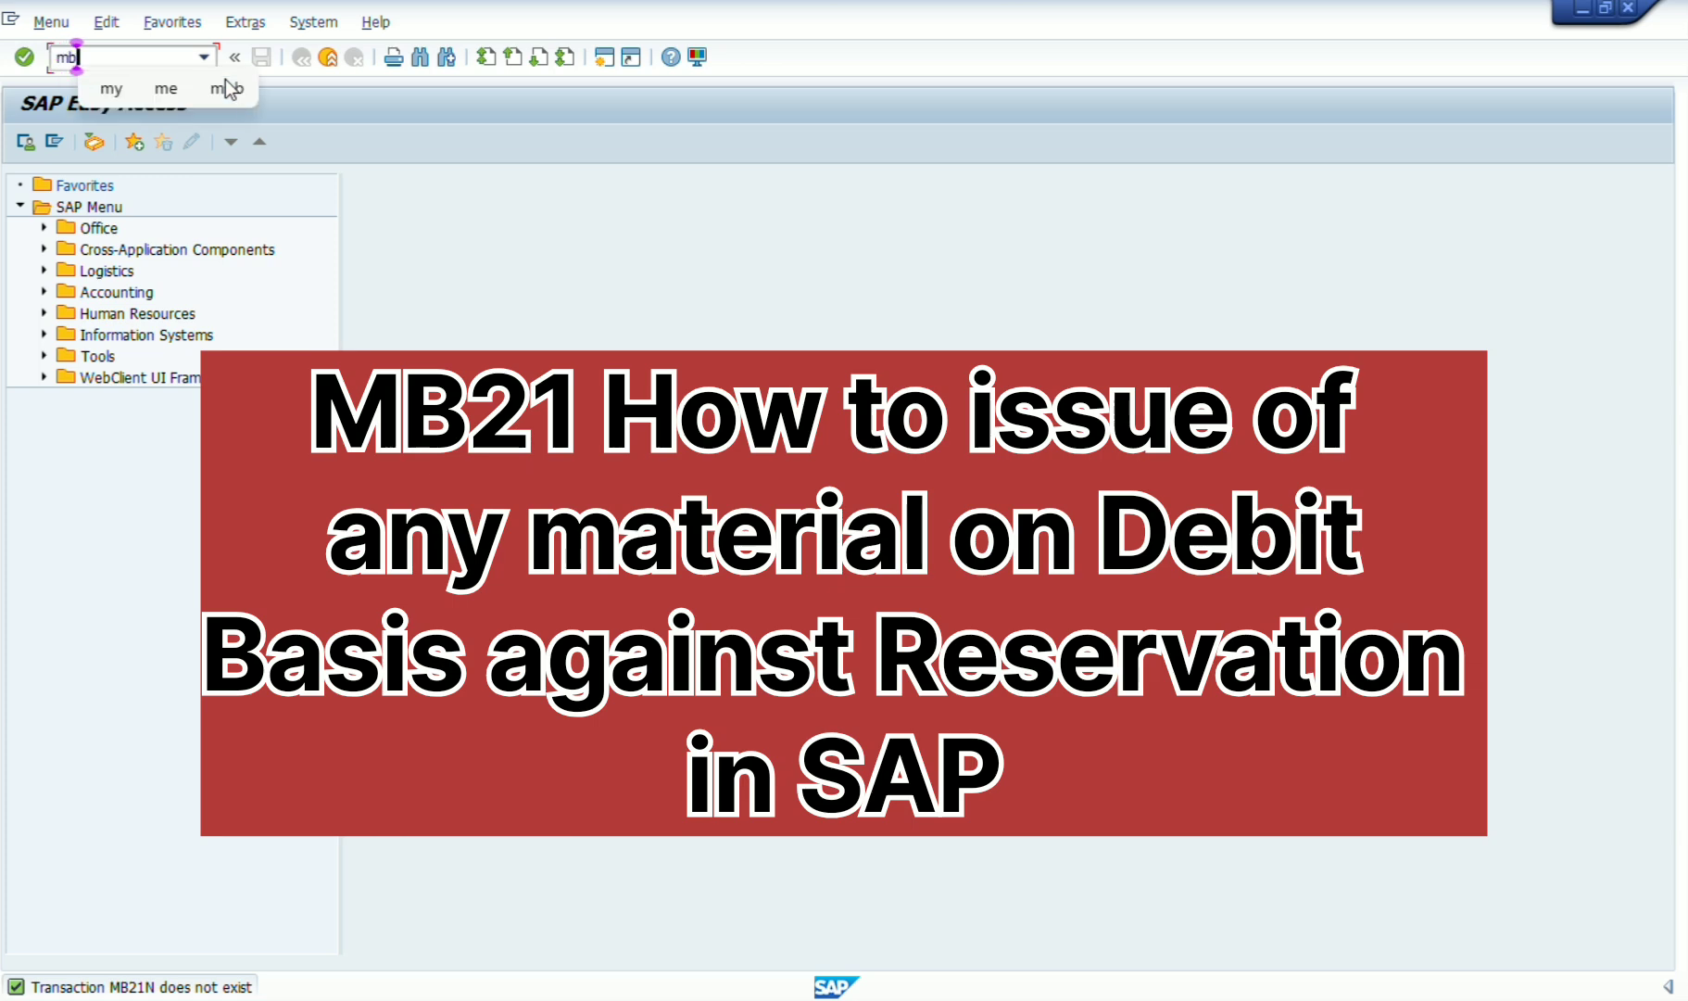
pyautogui.write('21')
pyautogui.press('Return')
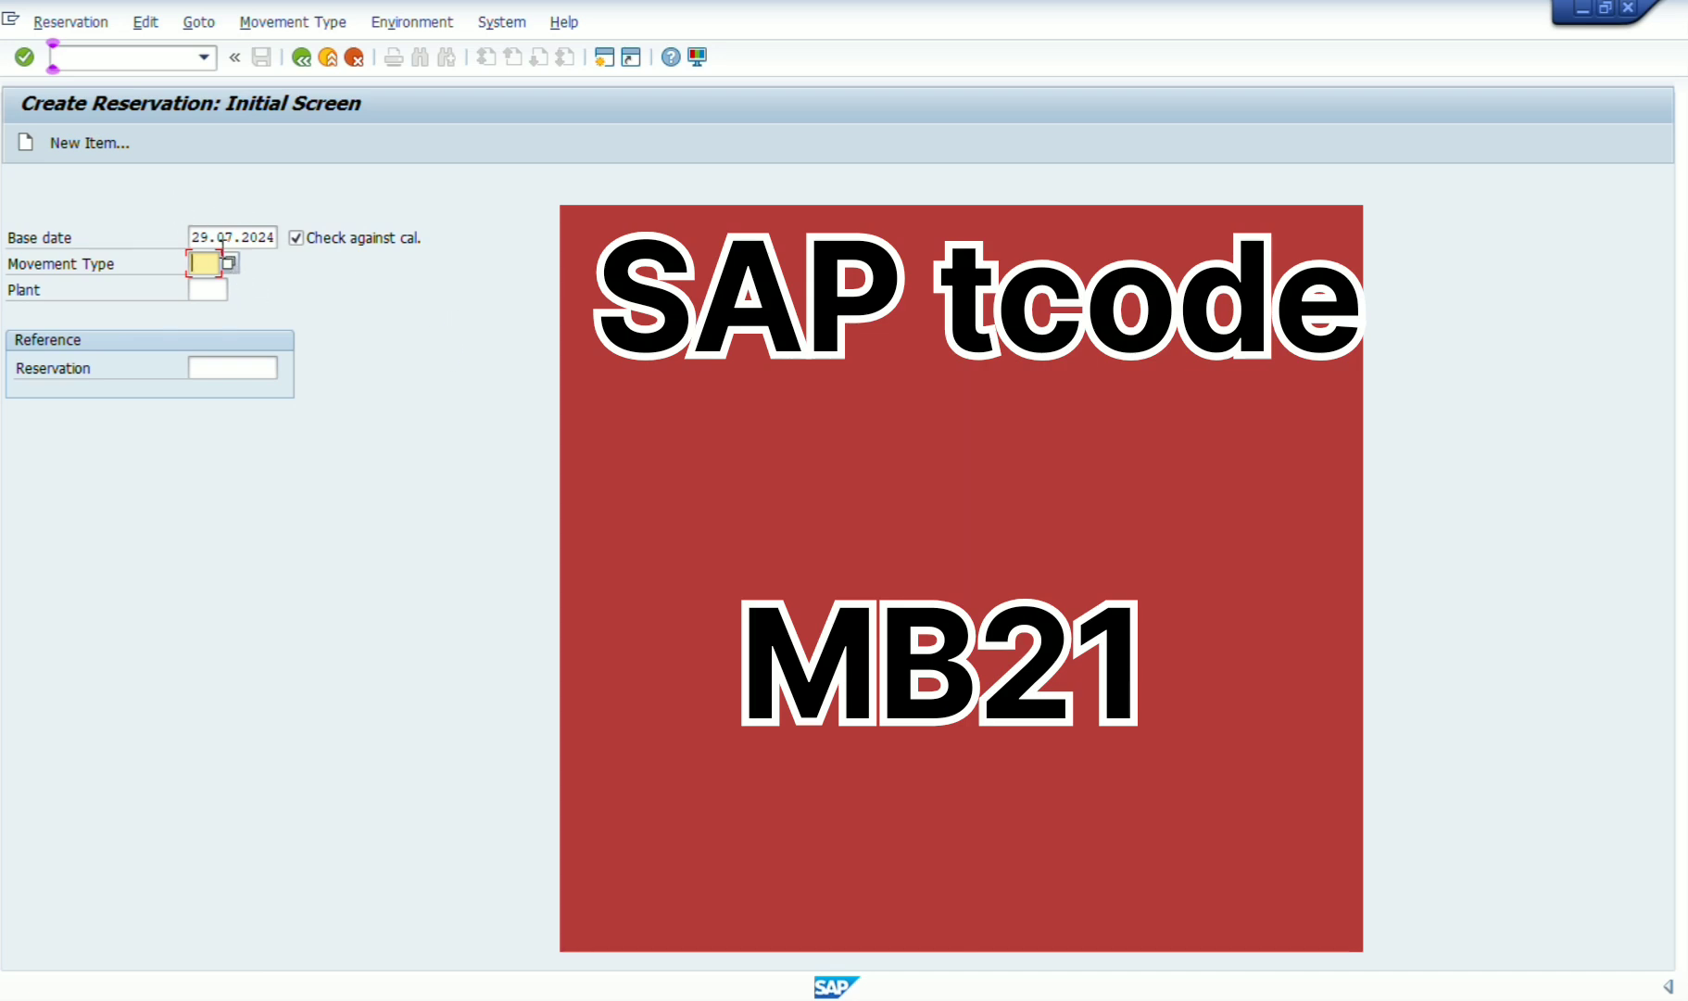
pyautogui.write('2')
pyautogui.moveTo(190, 263); pyautogui.dragTo(227, 263)
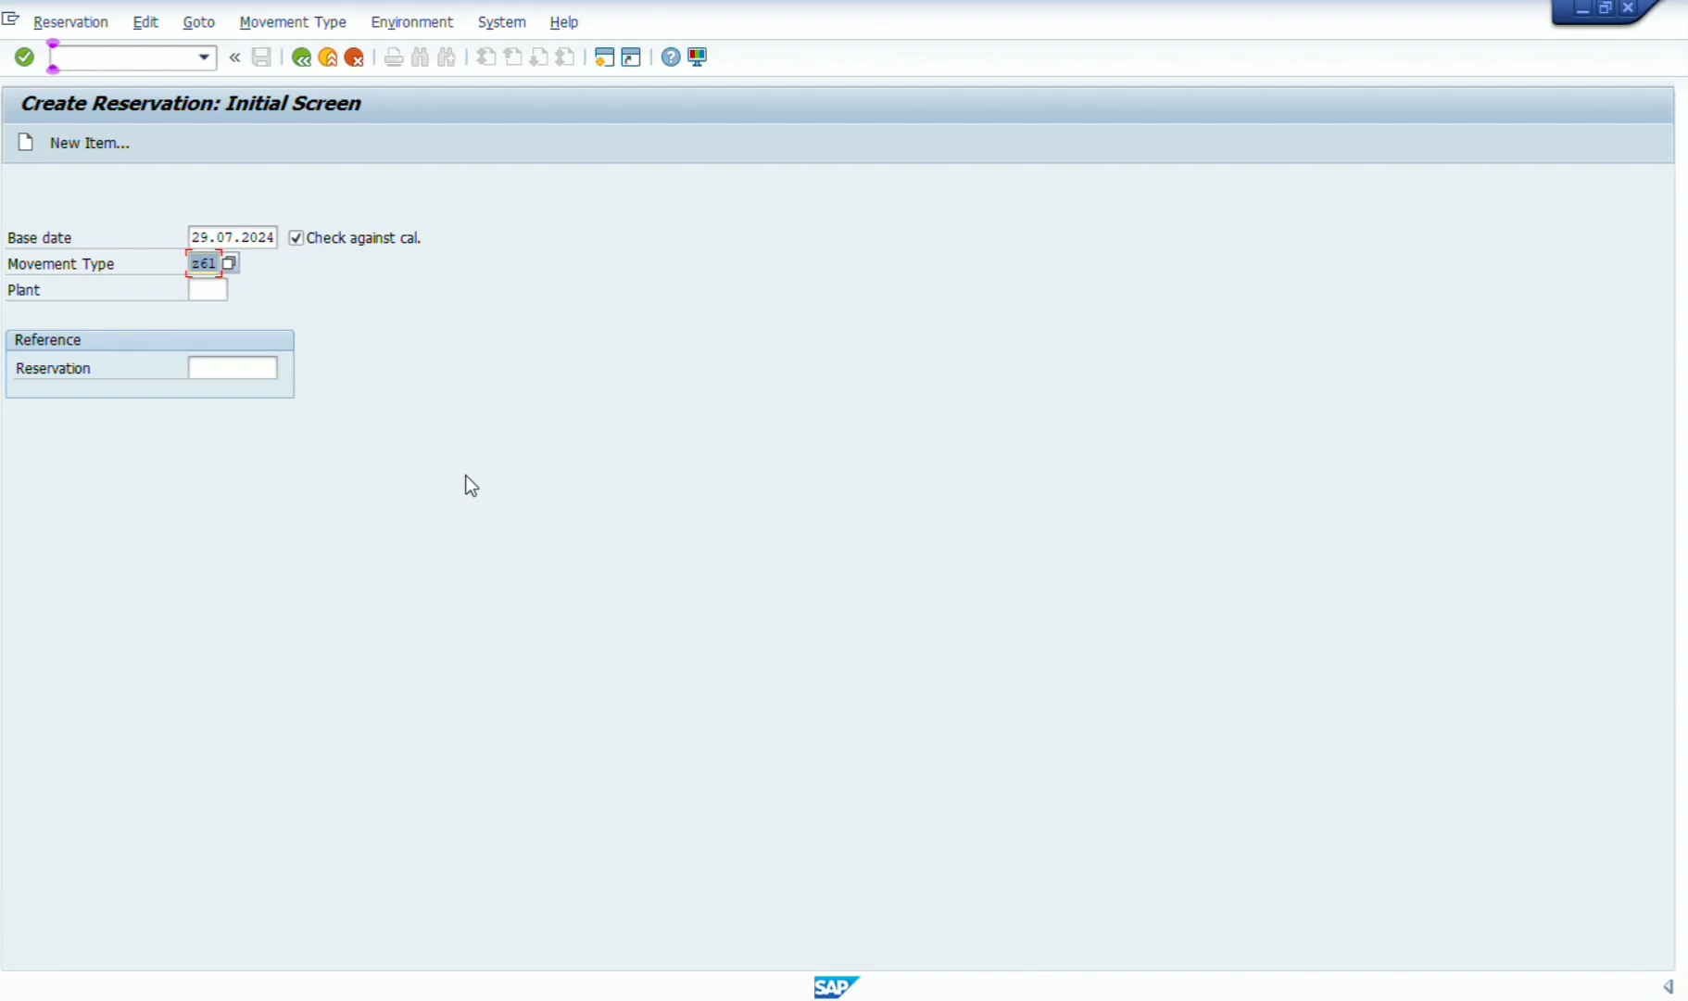
pyautogui.click(215, 292)
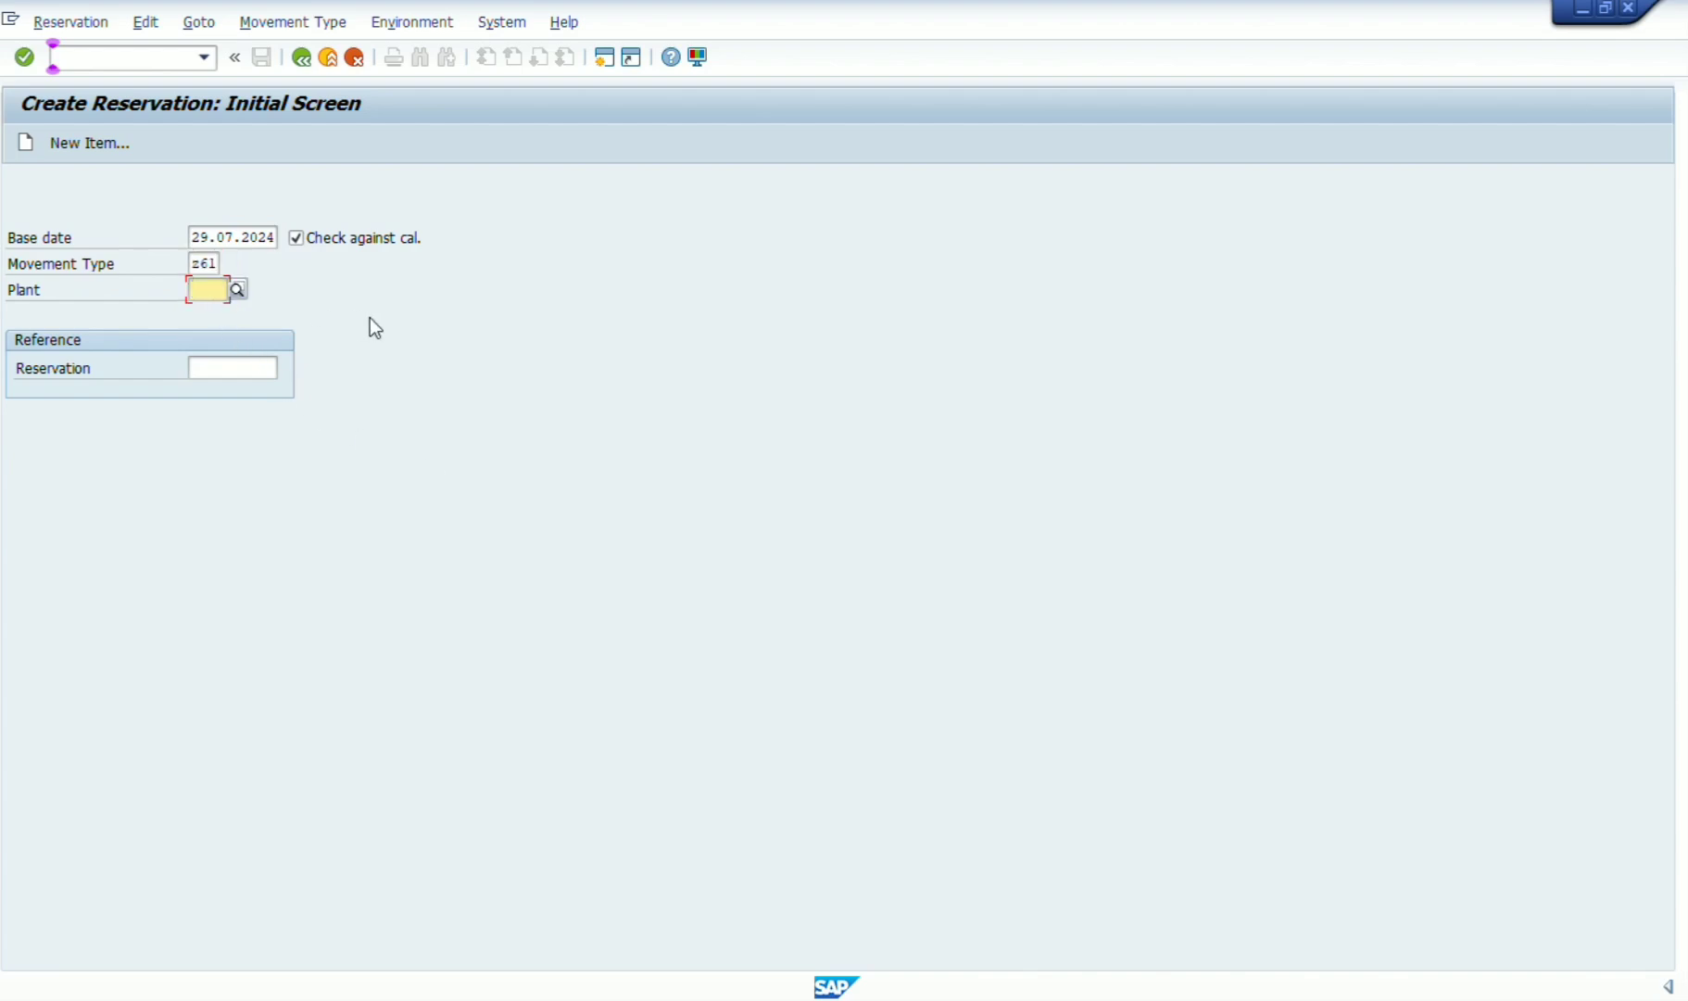
pyautogui.write('3037')
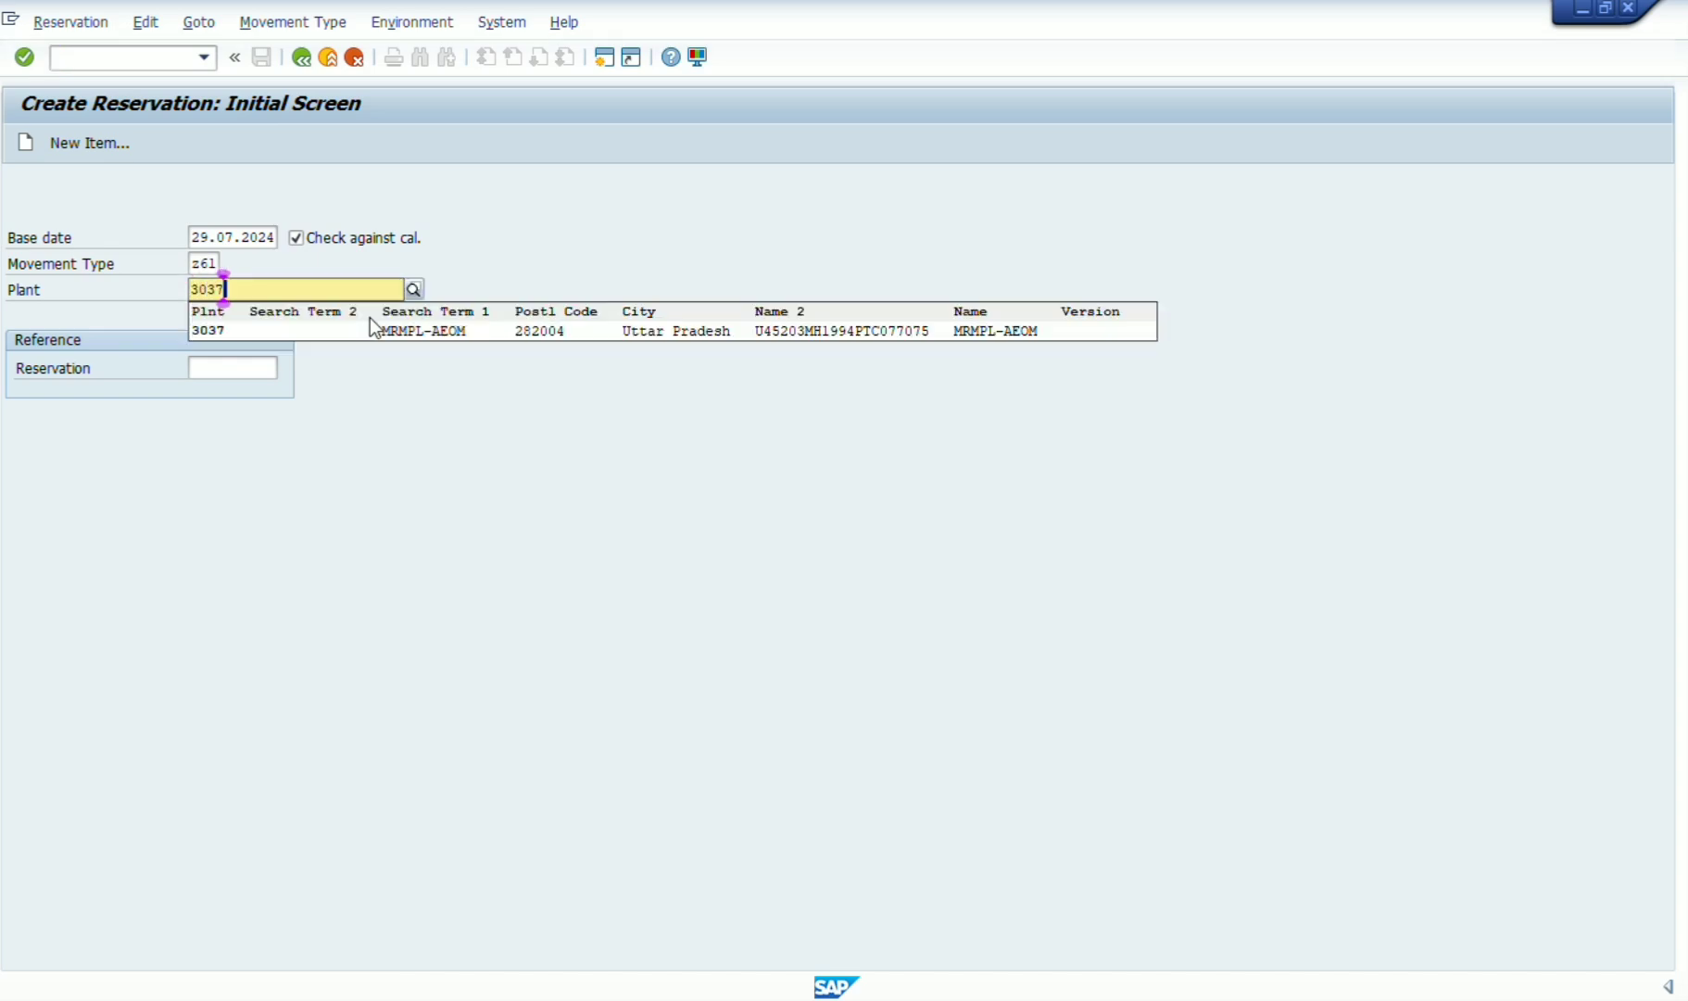
pyautogui.press('Return')
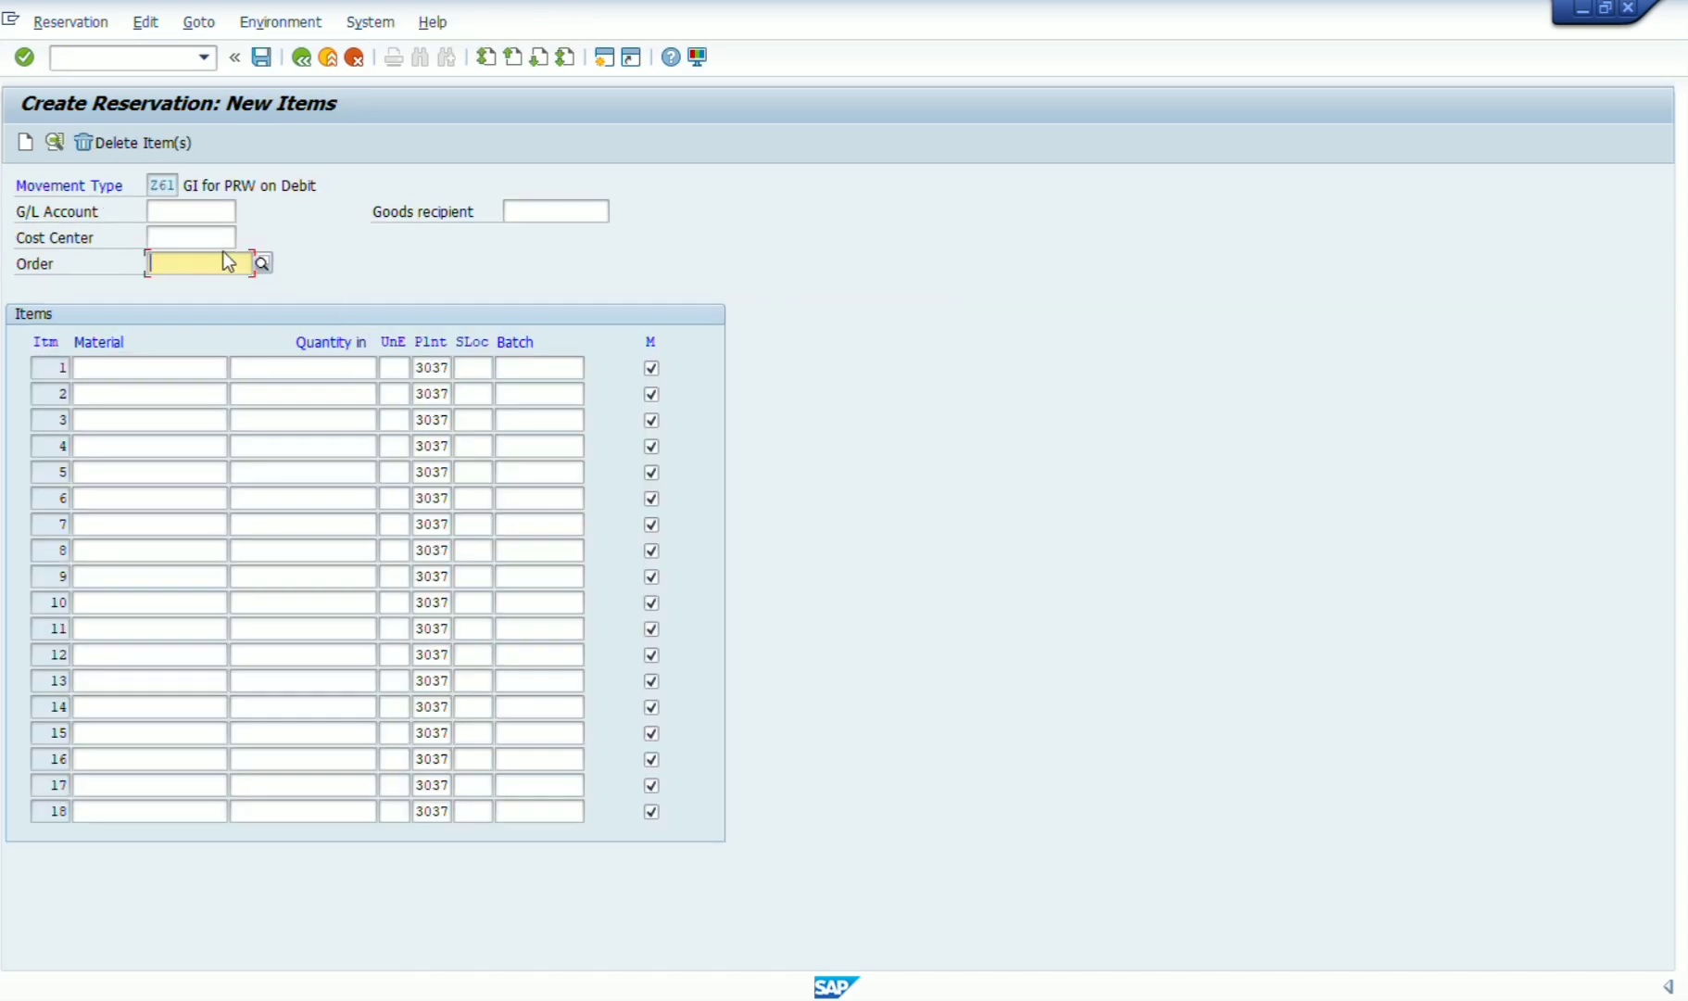
# Fill in cost center 303701001 from the previously used entries.
pyautogui.click(180, 237)
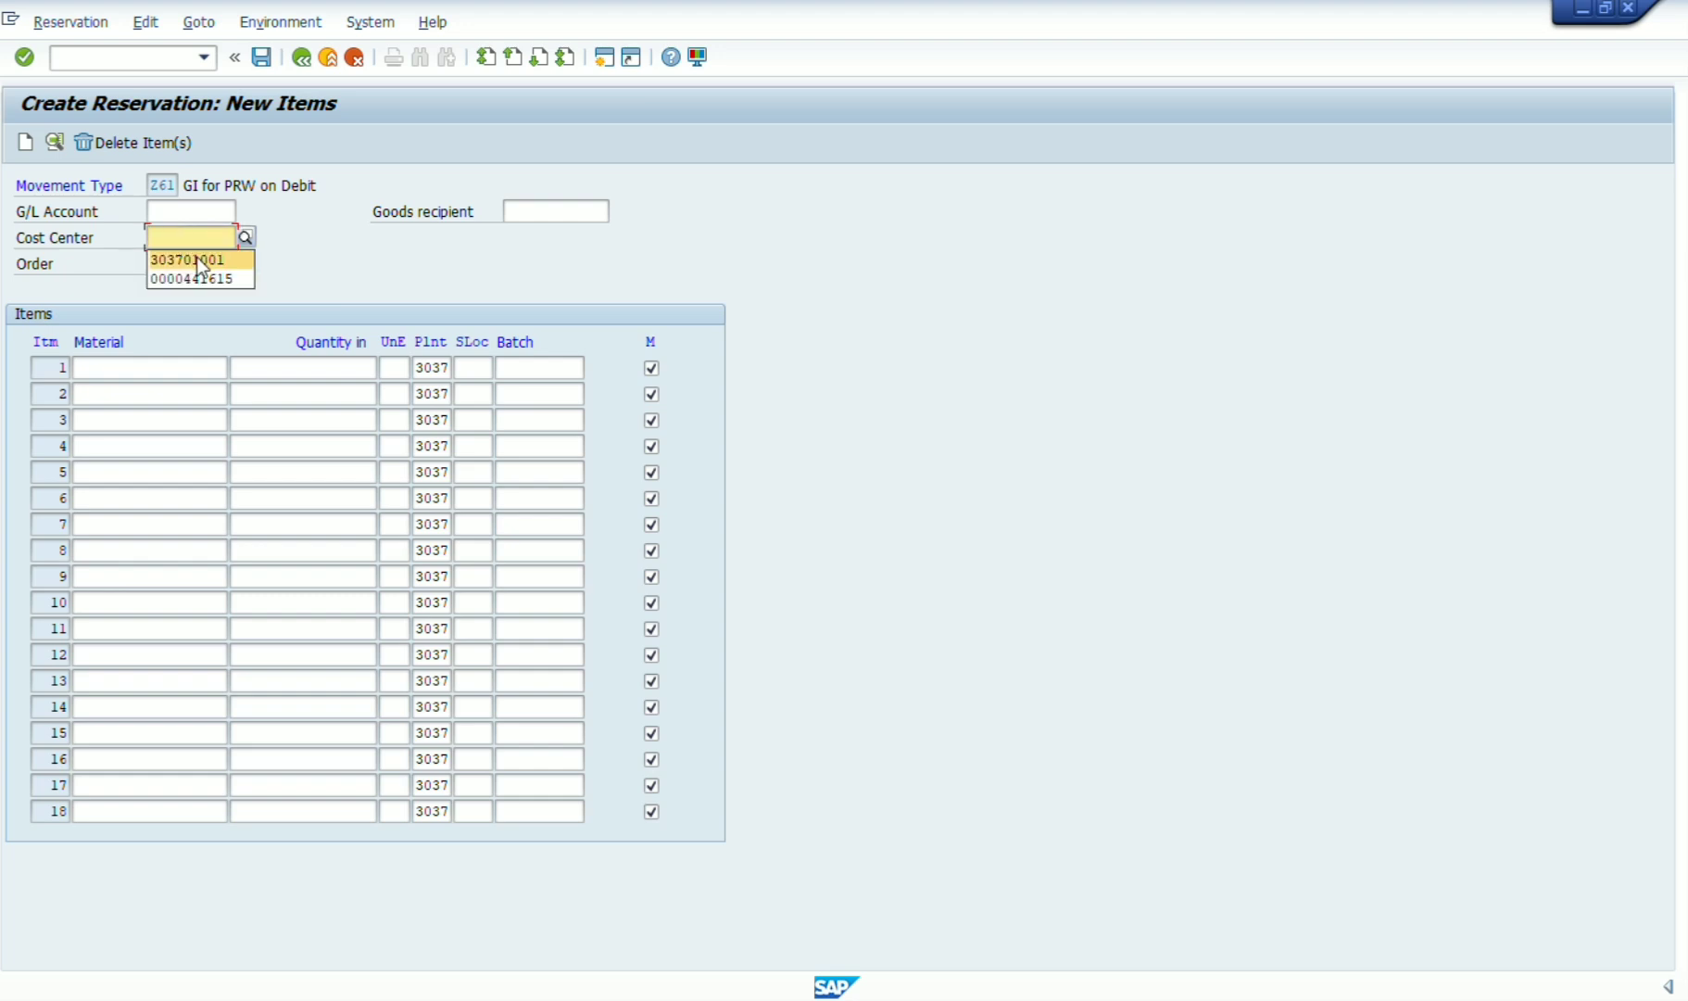
pyautogui.click(196, 258)
pyautogui.click(189, 269)
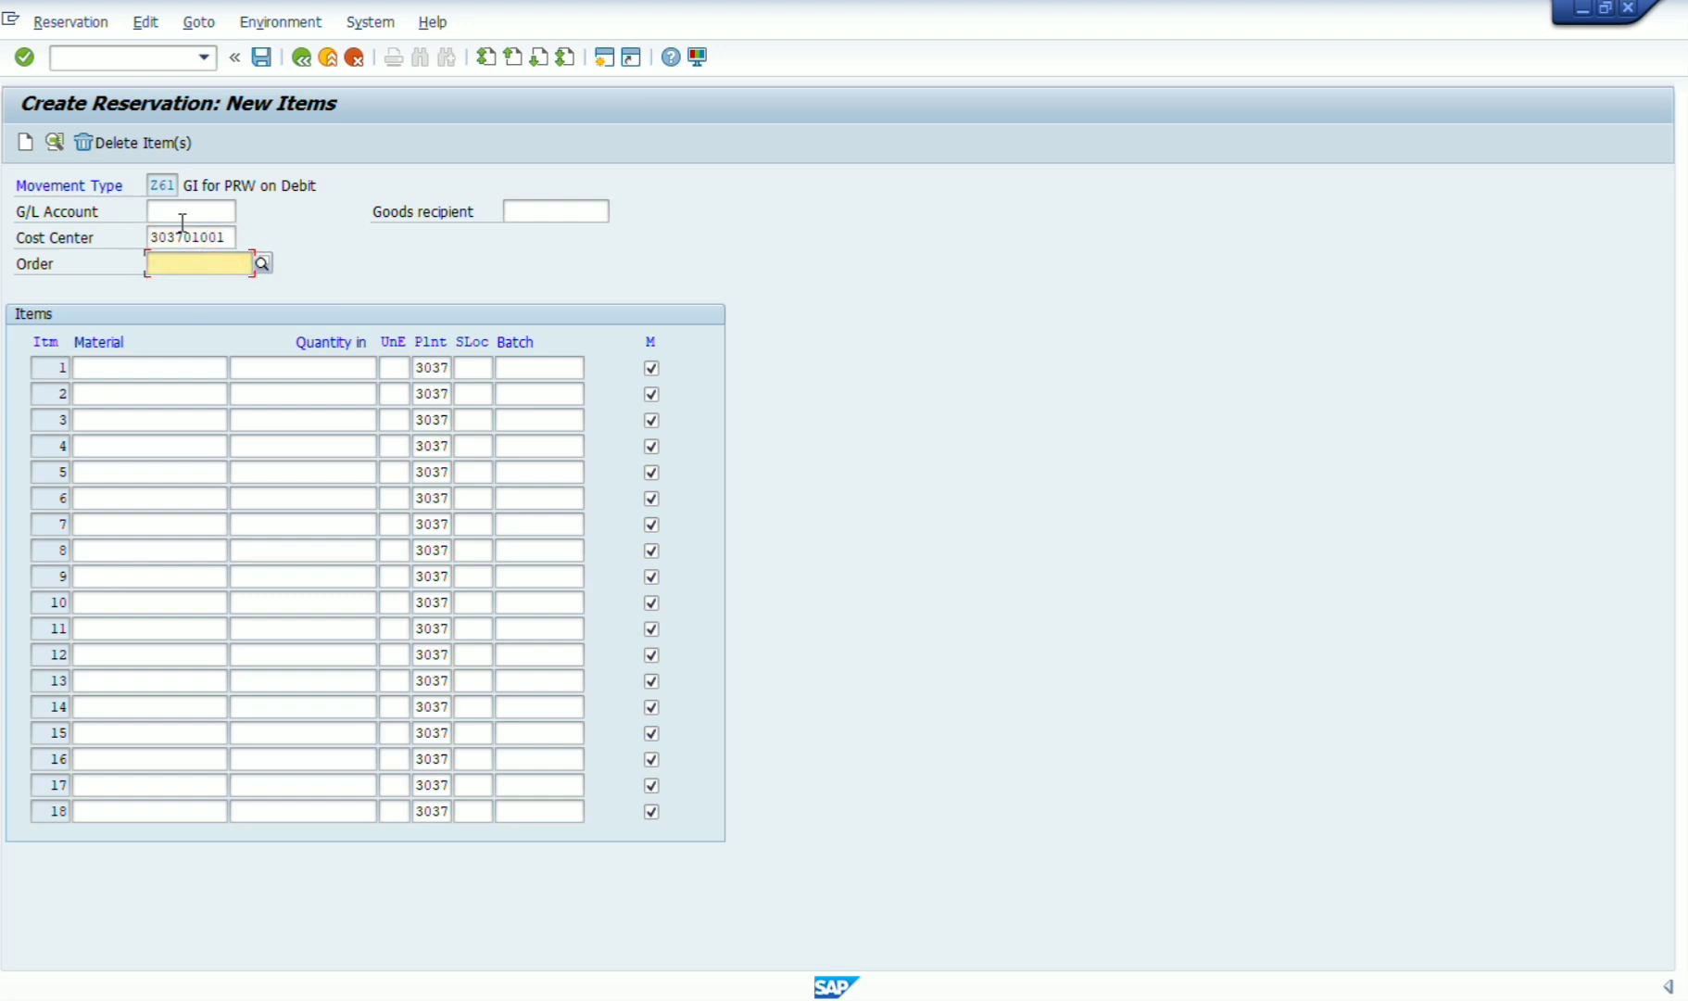
pyautogui.moveTo(180, 186); pyautogui.dragTo(323, 189)
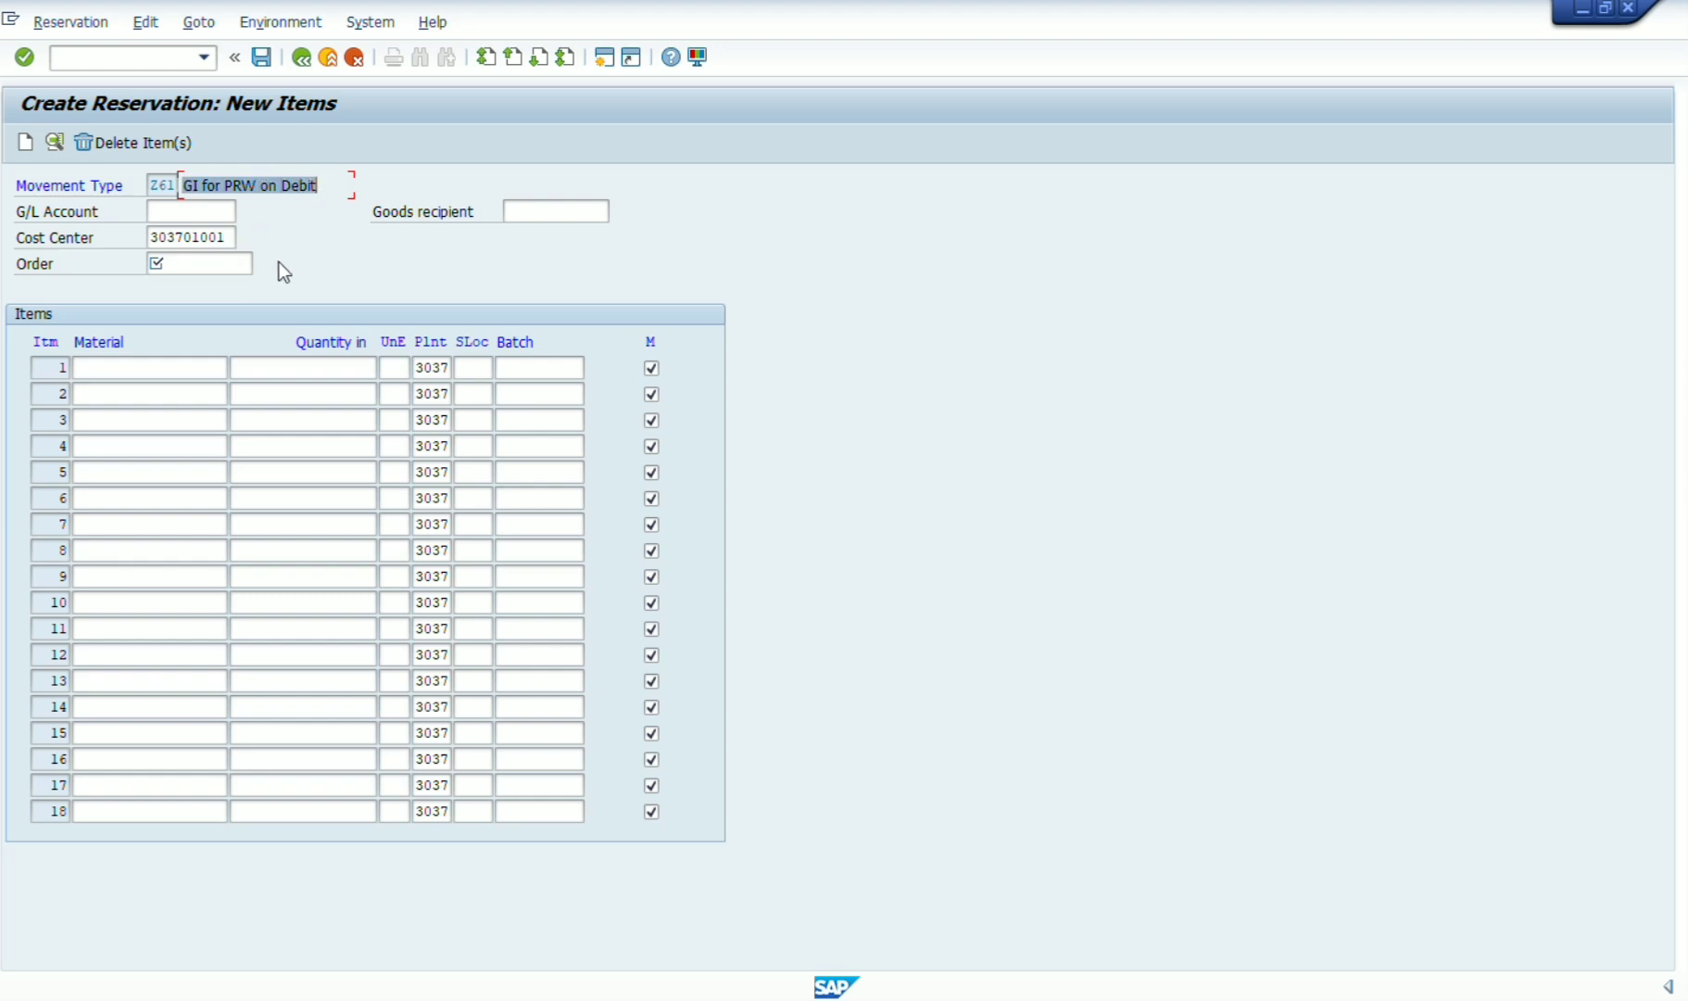
# Search orders for 'parth' and select the Parth Realcon Pvt. Ltd. PRW order.
pyautogui.click(224, 267)
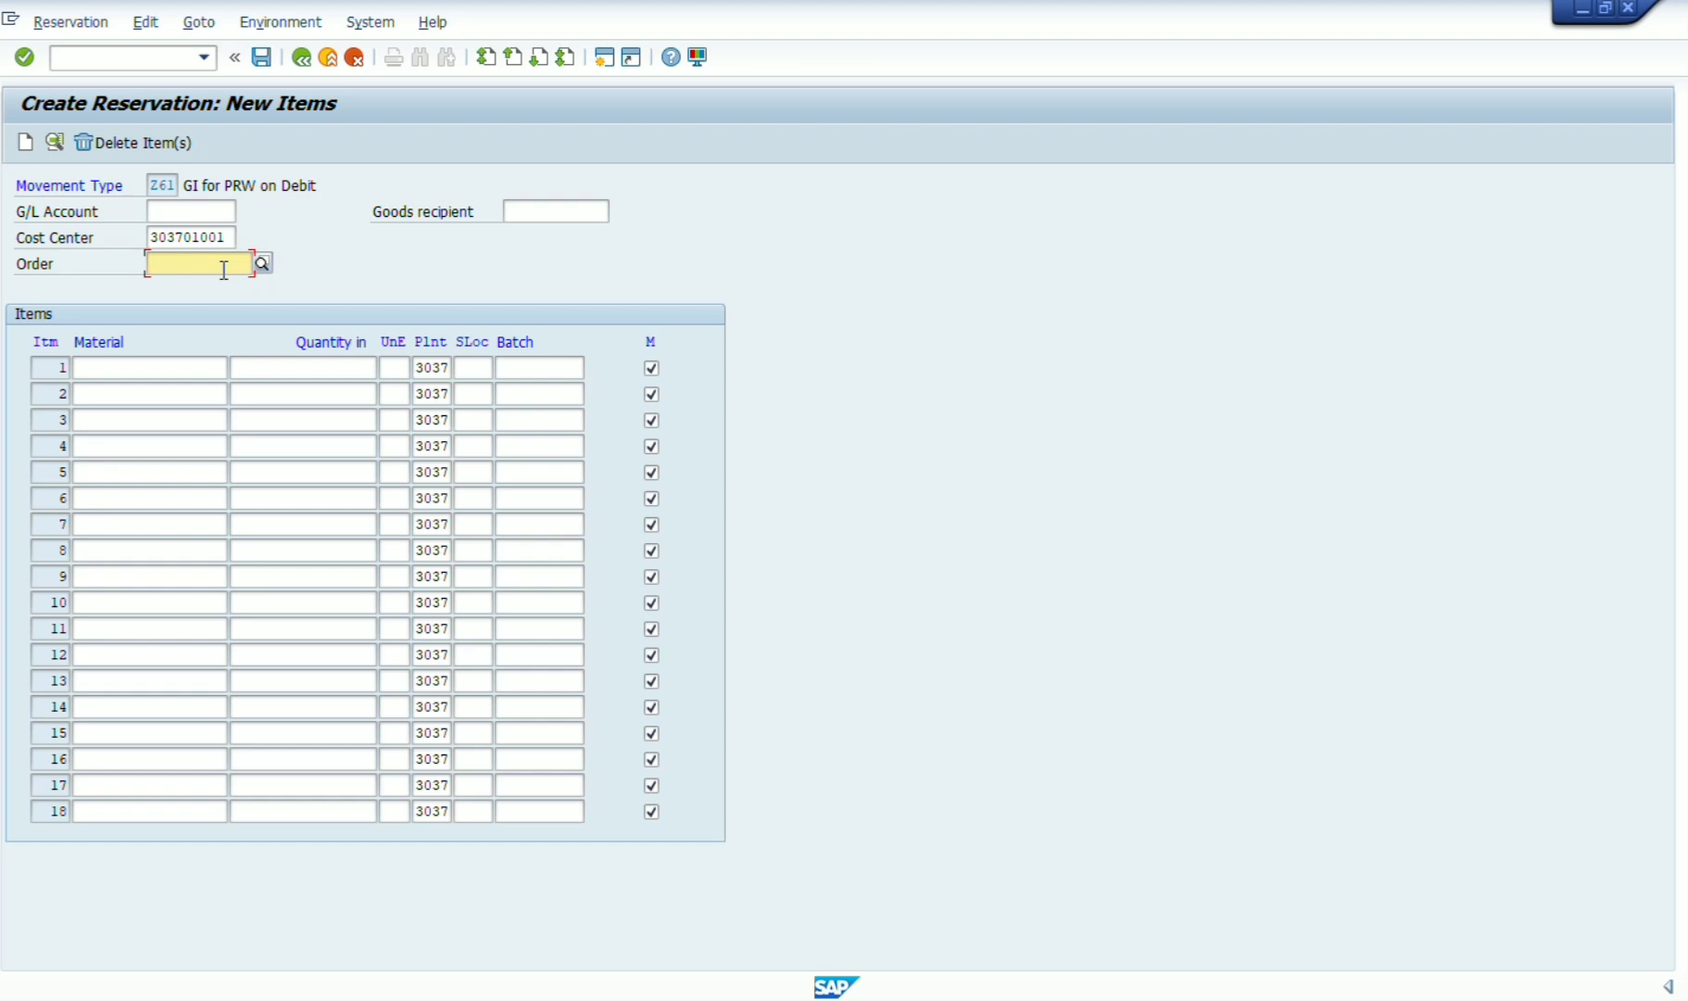
pyautogui.write('parth')
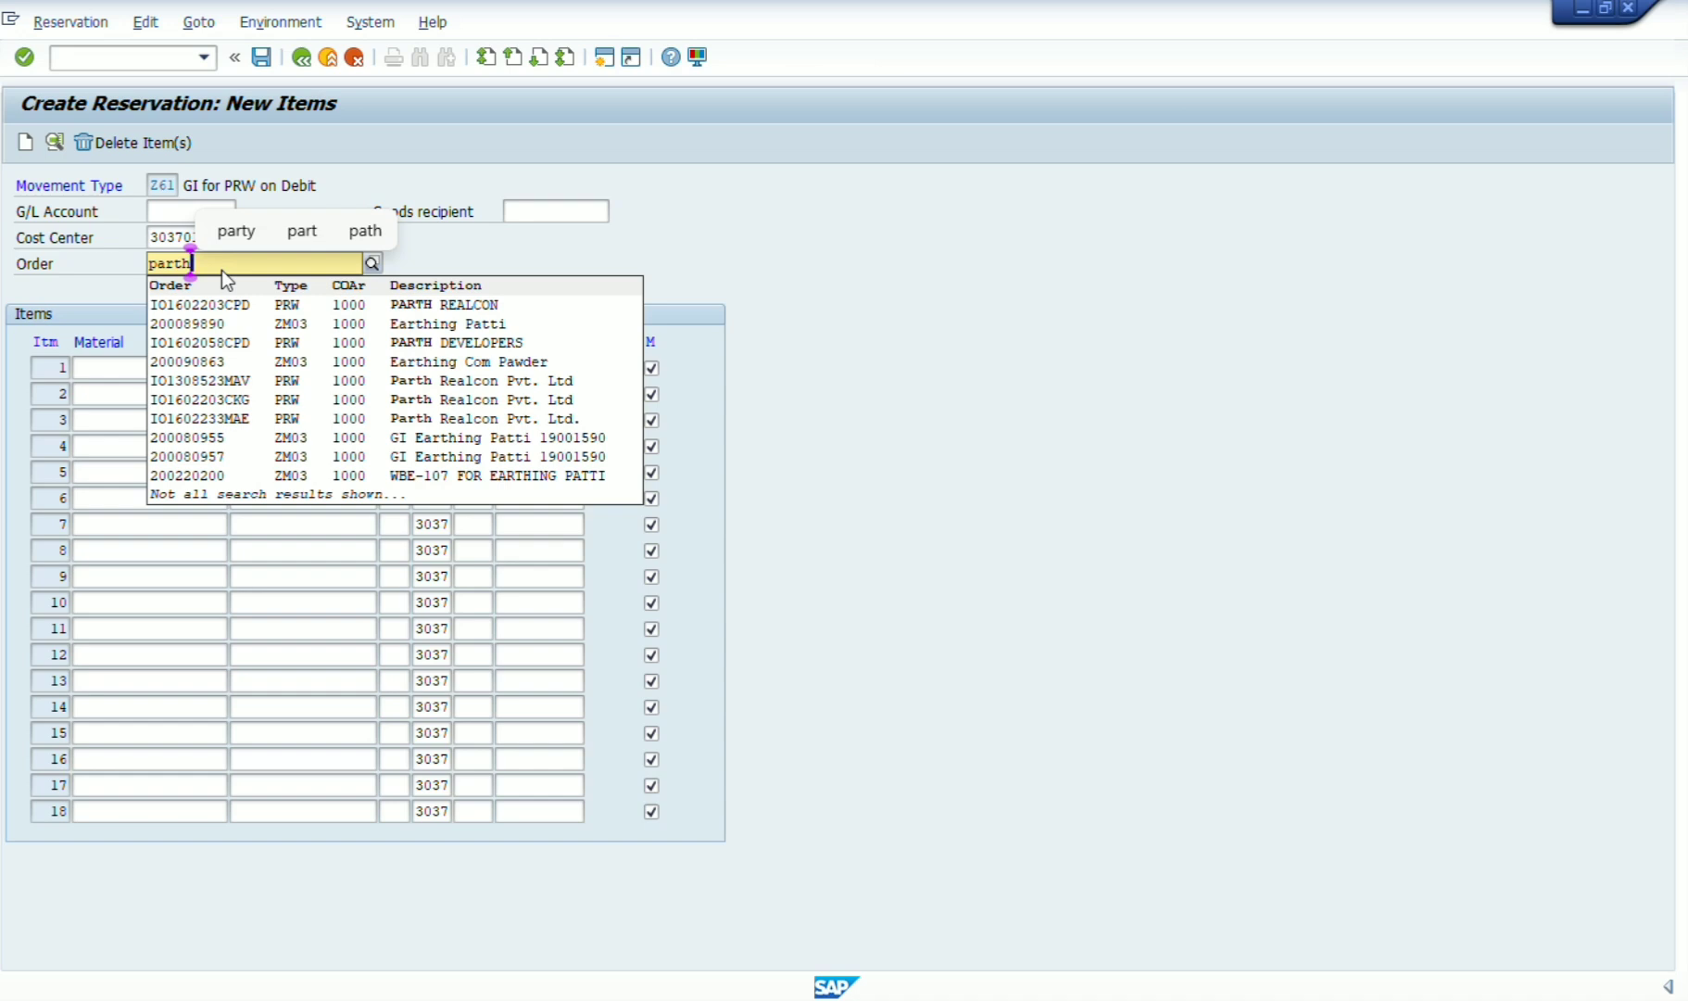
pyautogui.click(468, 419)
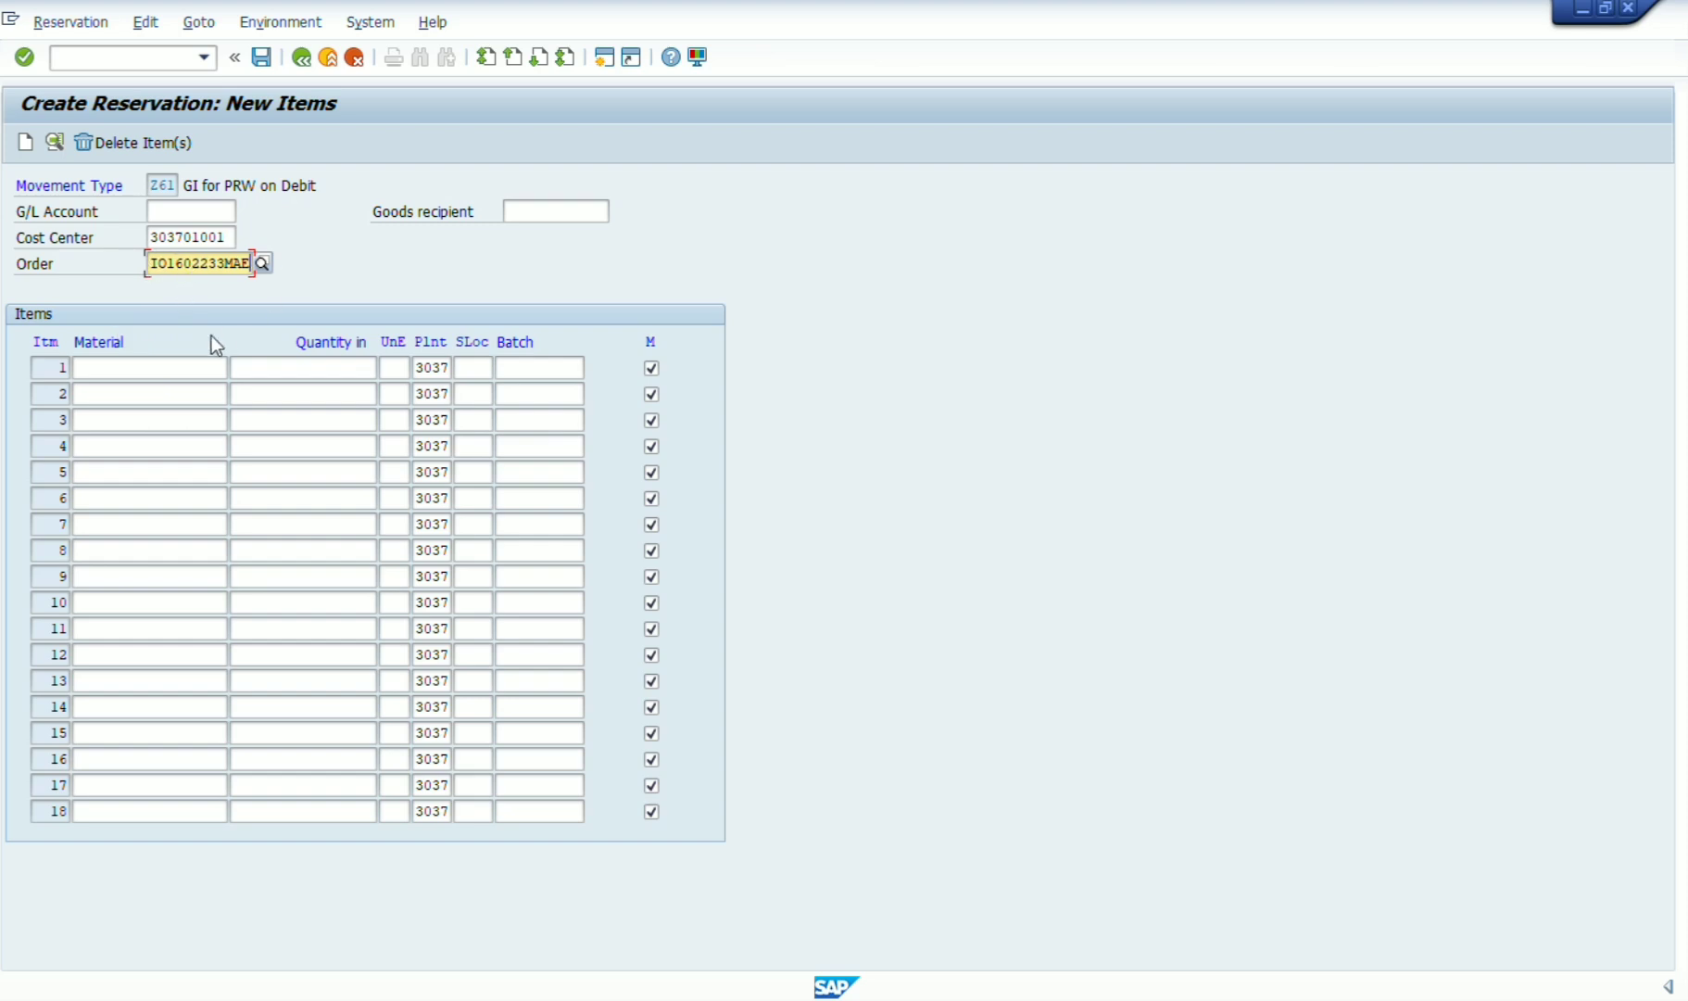
pyautogui.click(170, 369)
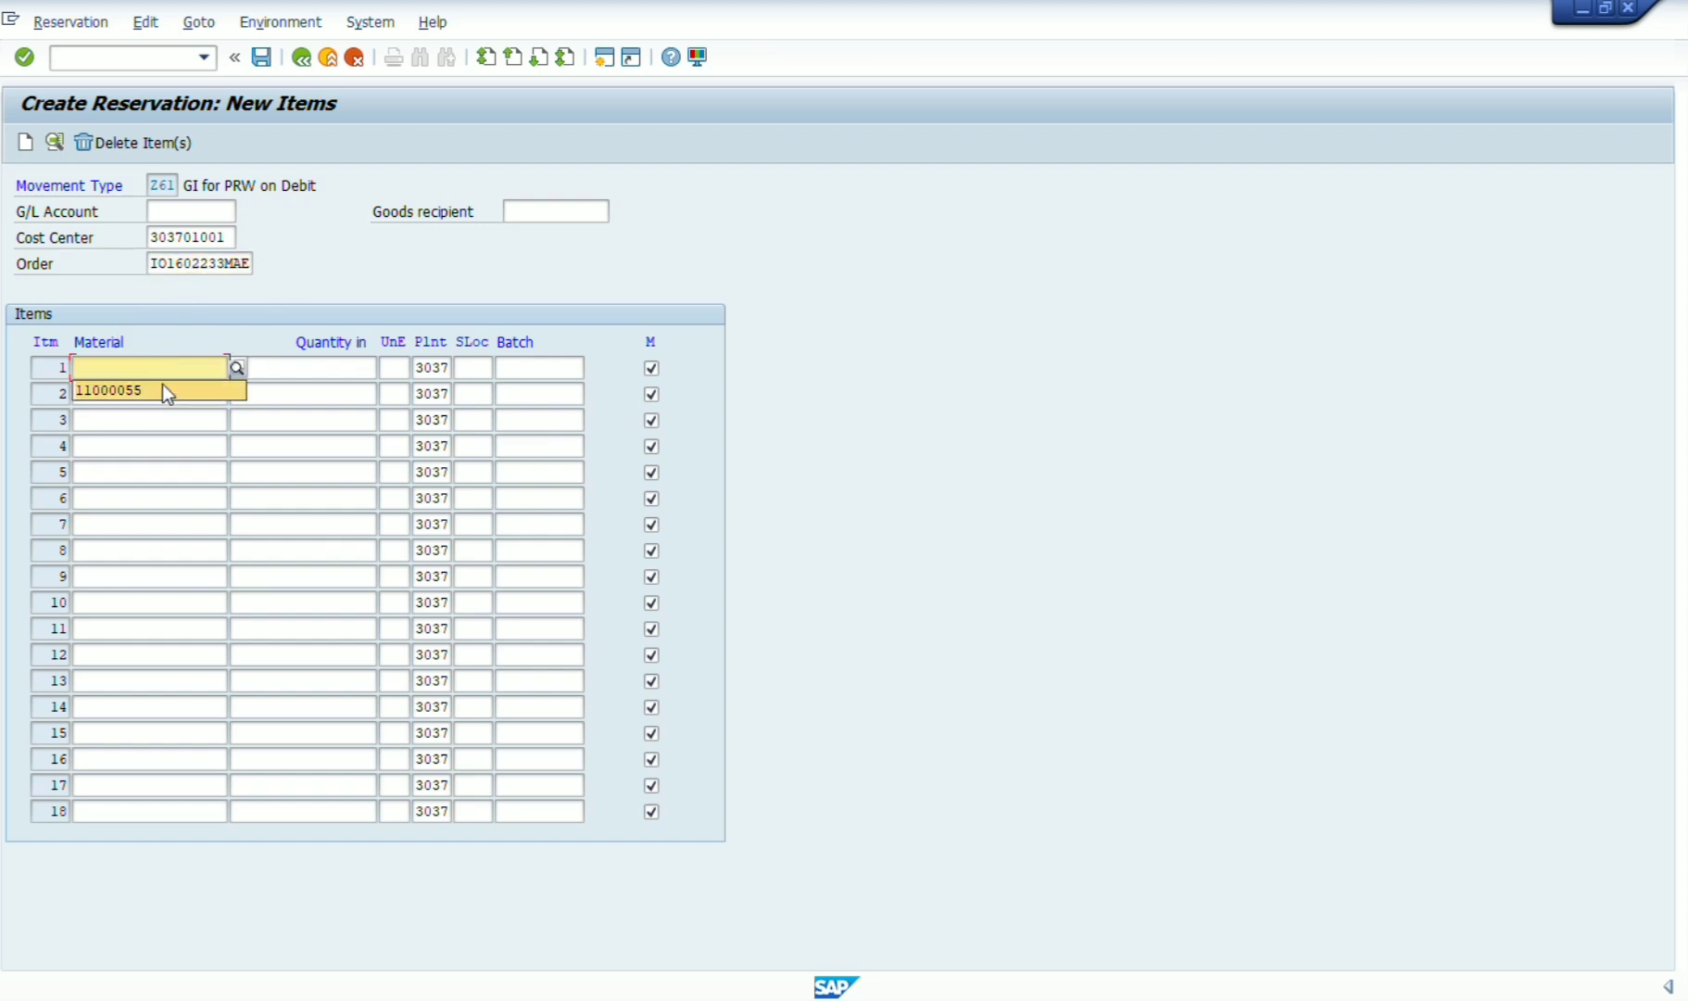
# Enter HSD material 14000060 with quantity 5000 in item 1.
pyautogui.click(161, 384)
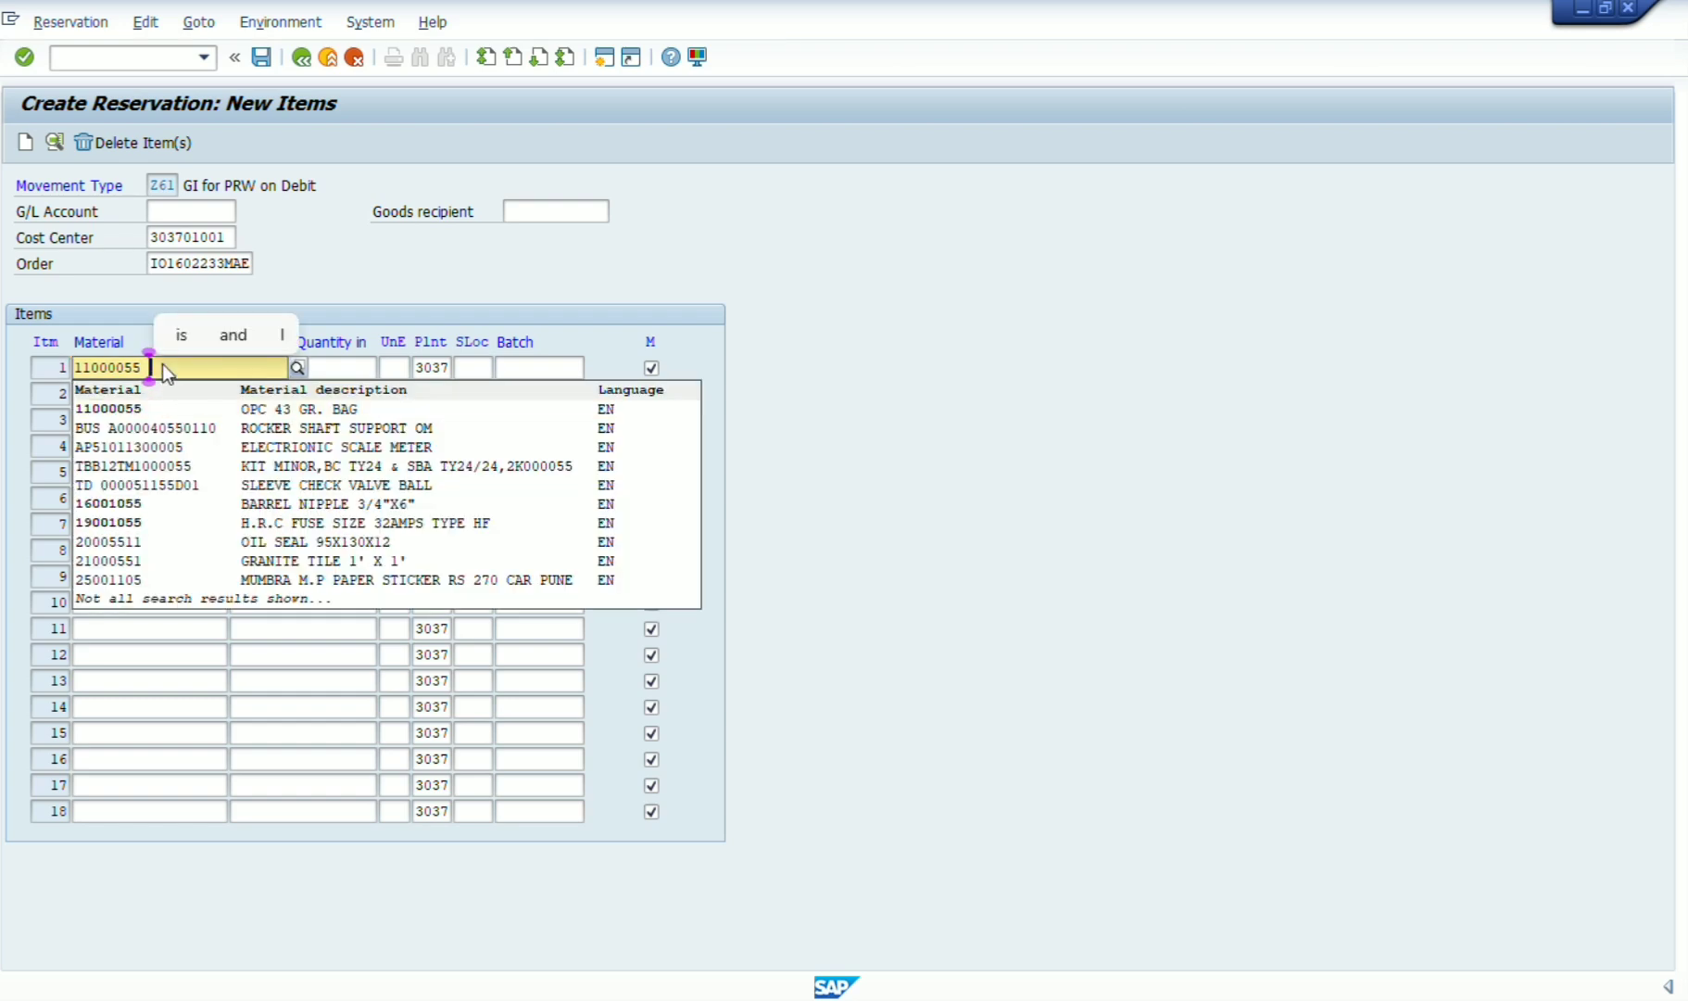
pyautogui.press('BackSpace')
pyautogui.press('BackSpace')
pyautogui.press('BackSpace')
pyautogui.press('BackSpace')
pyautogui.press('BackSpace')
pyautogui.press('BackSpace')
pyautogui.press('BackSpace')
pyautogui.press('BackSpace')
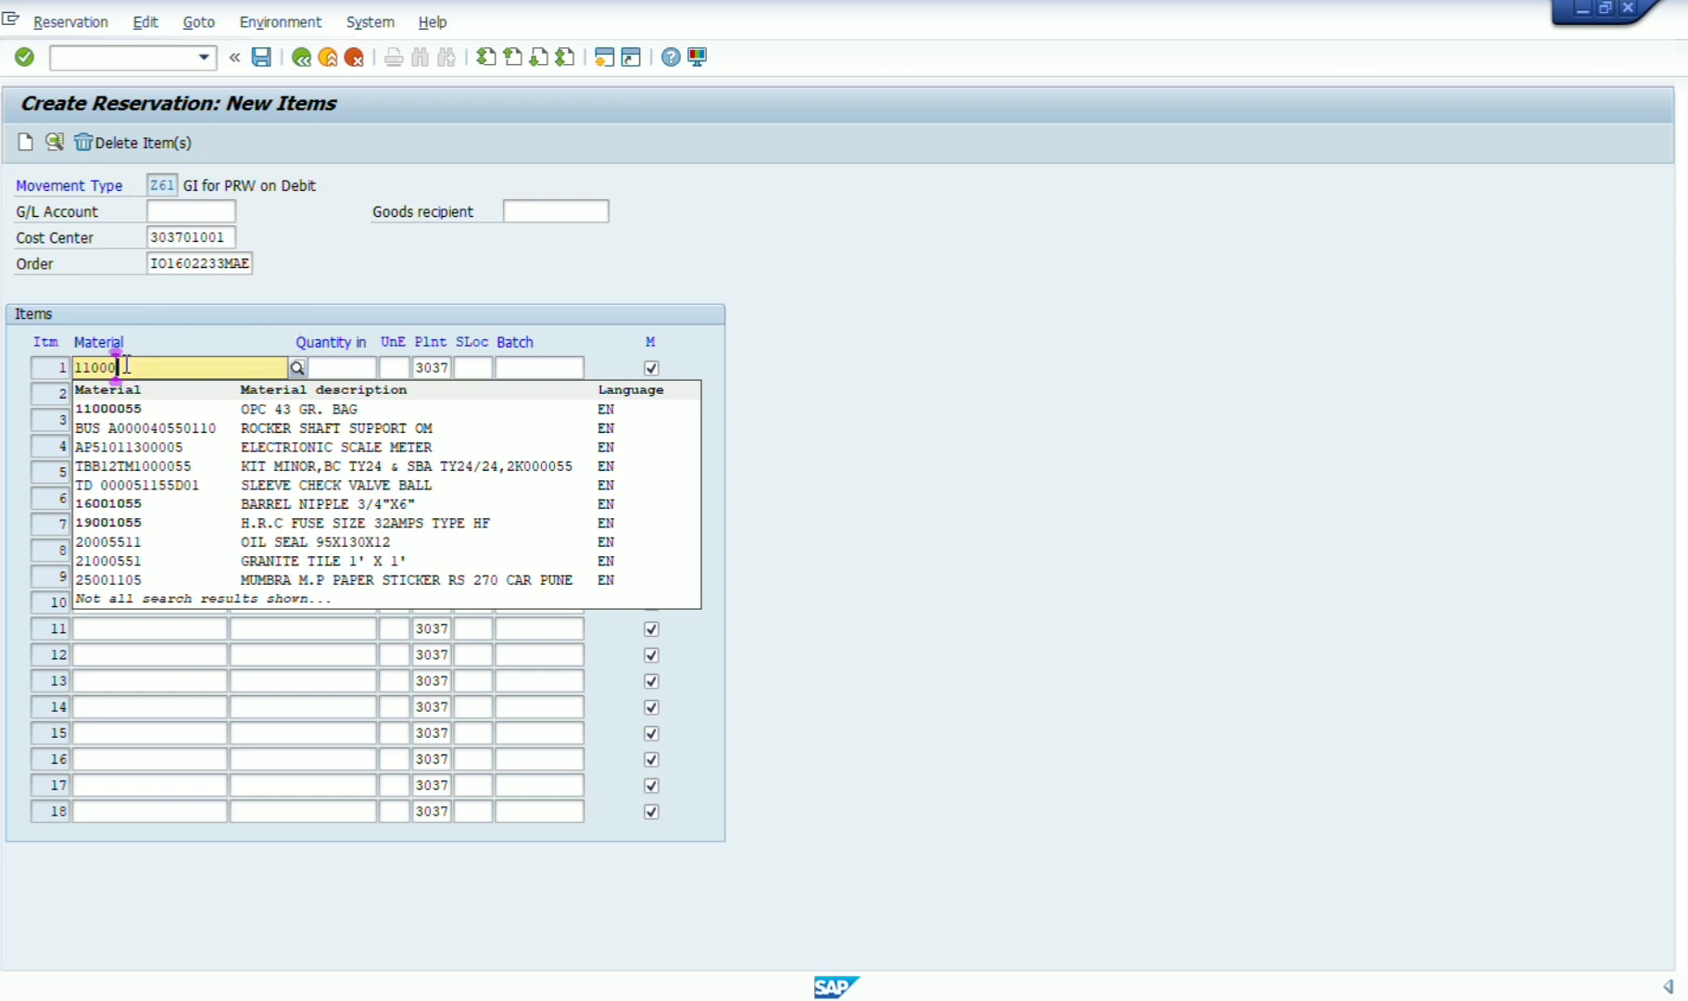
pyautogui.write('hsd')
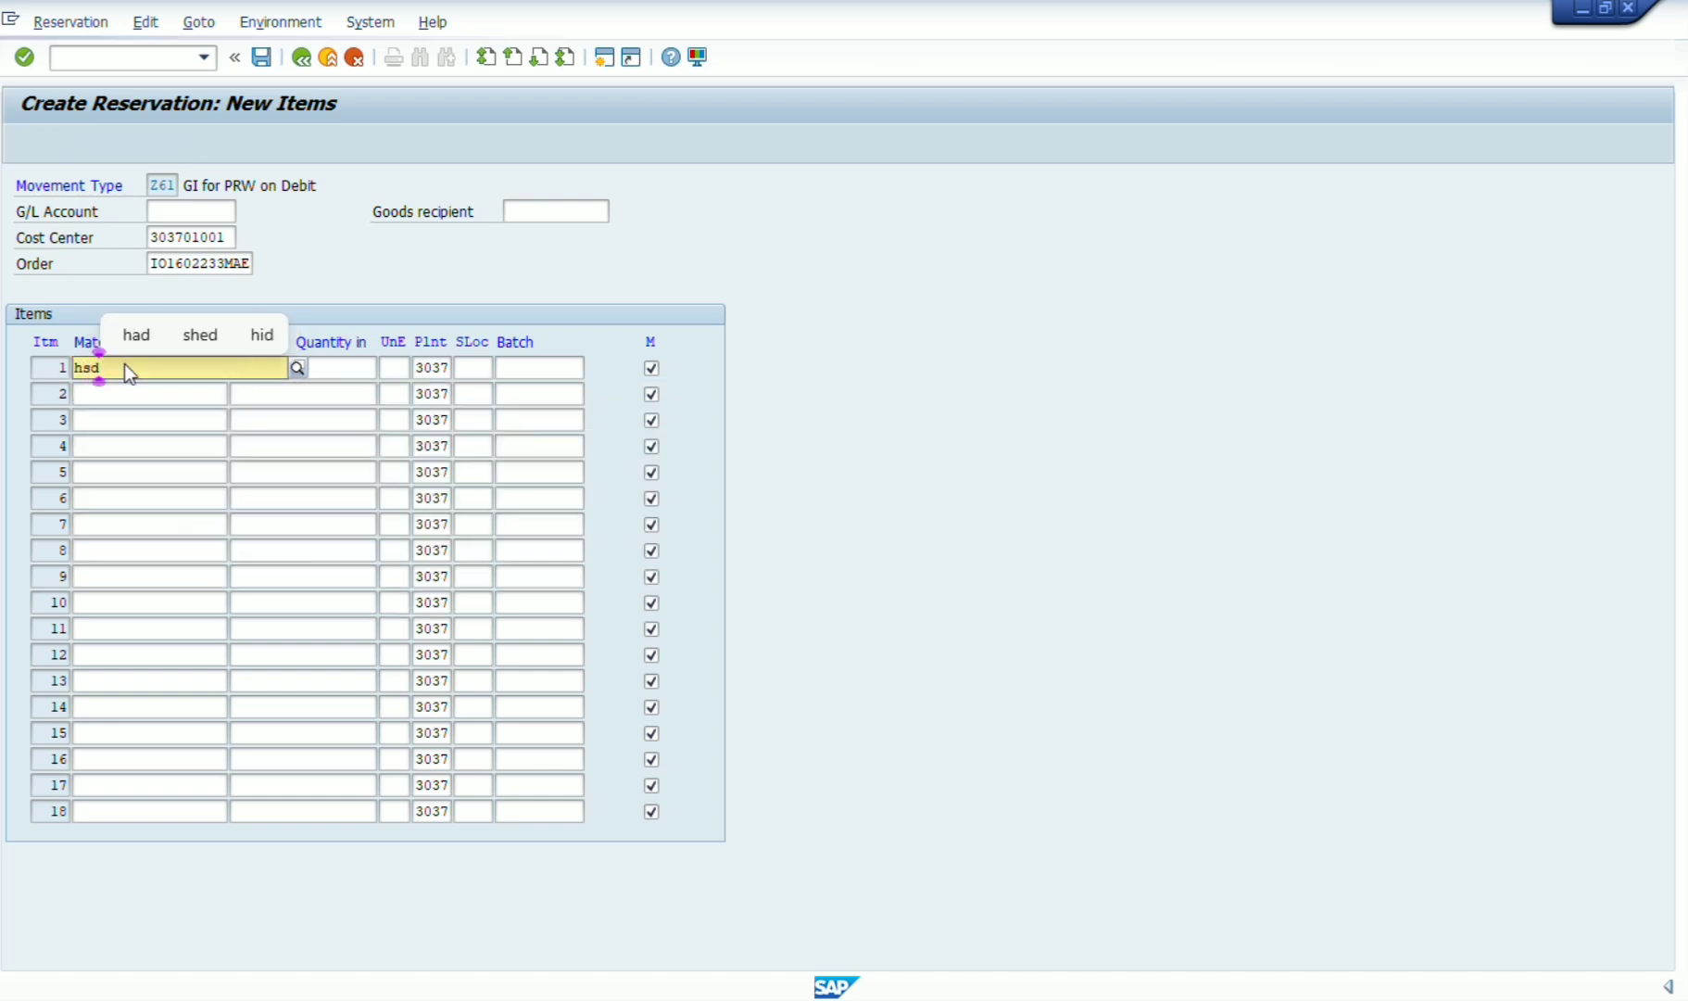
pyautogui.click(268, 411)
pyautogui.press('Tab')
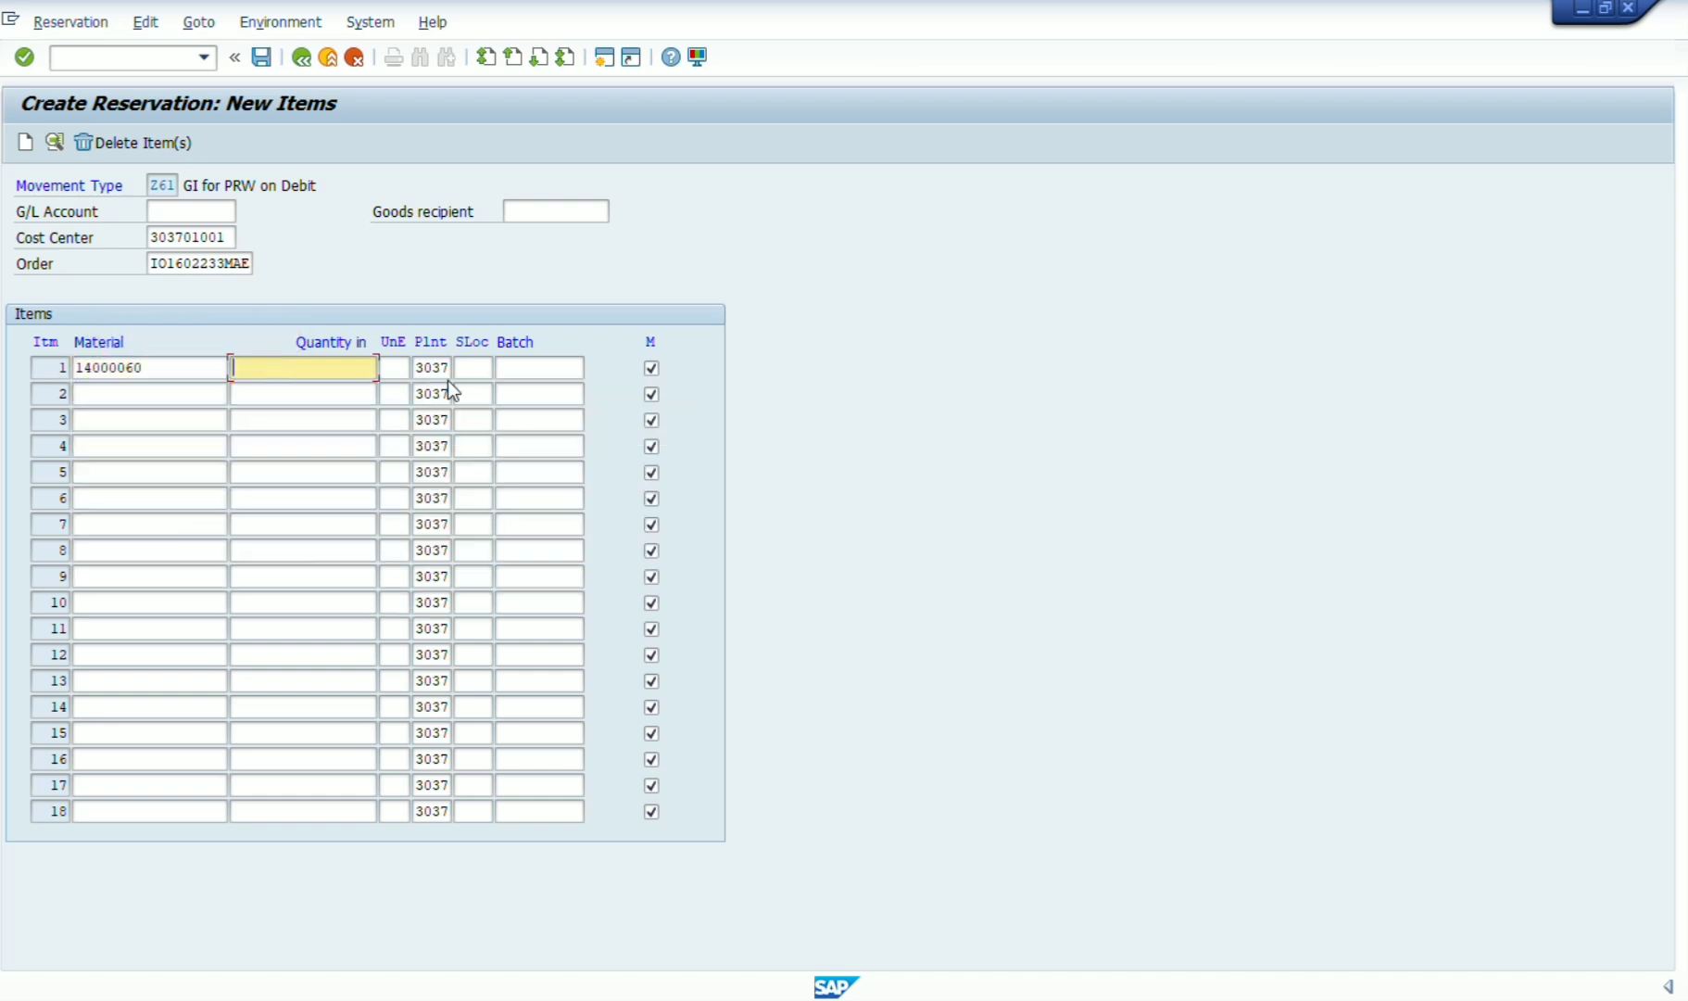
pyautogui.write('5000')
pyautogui.press('Tab')
pyautogui.press('Tab')
pyautogui.press('Tab')
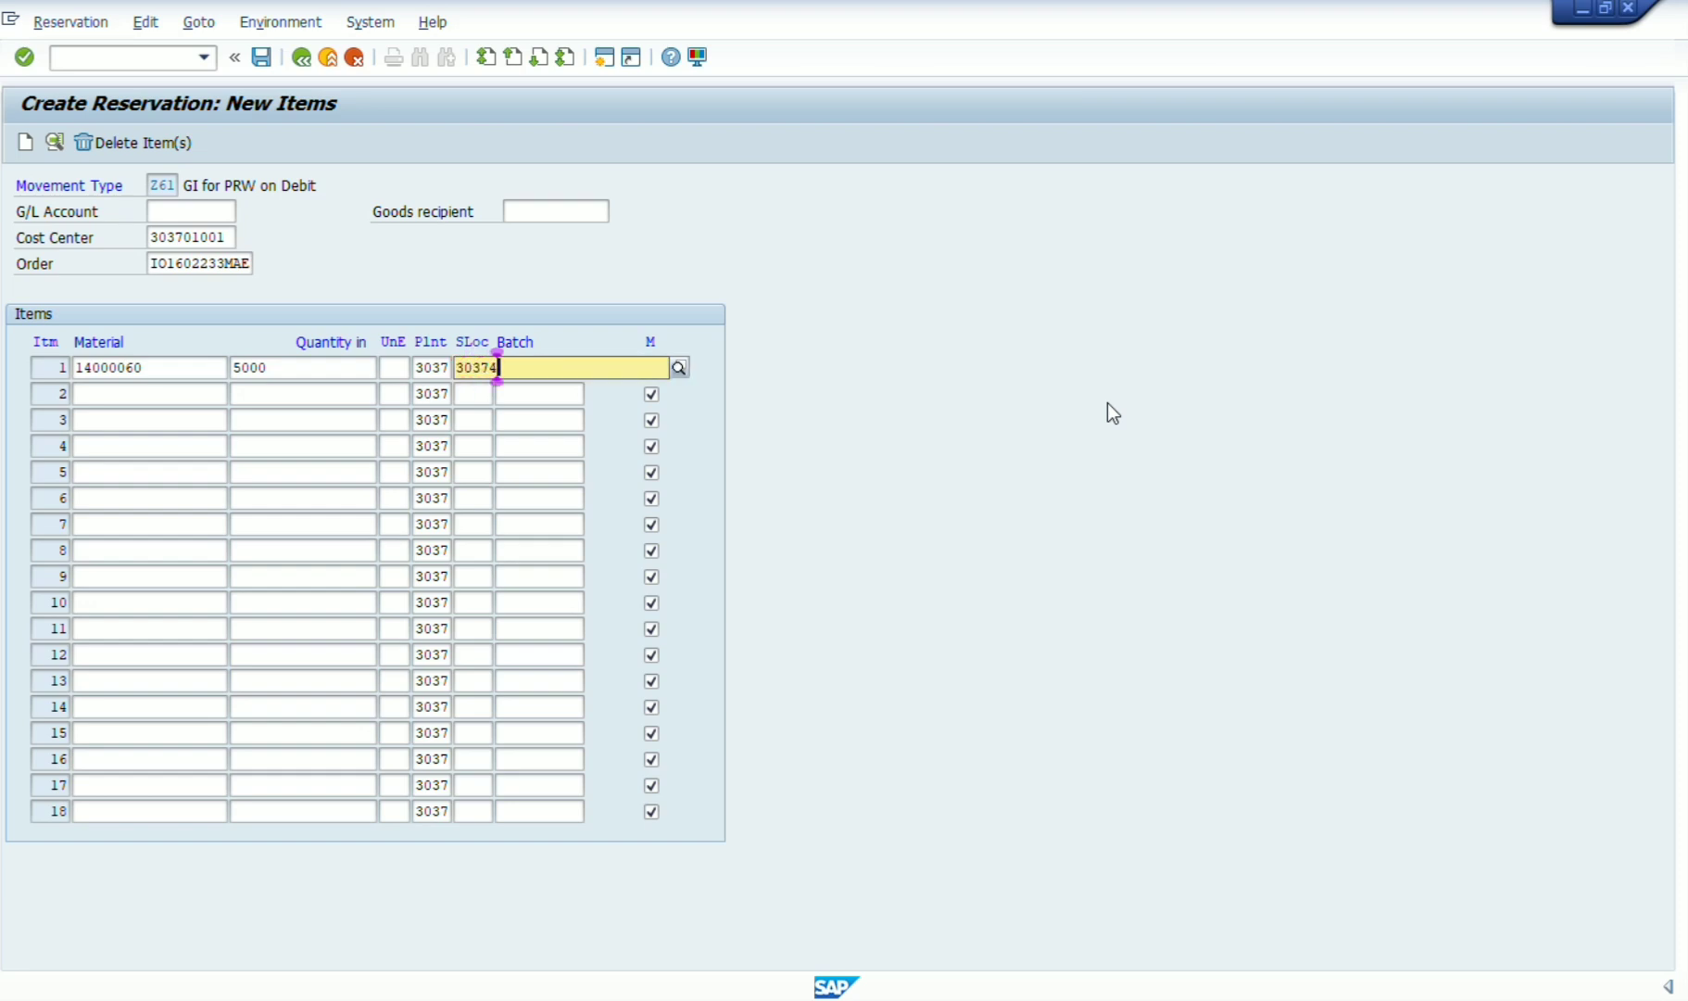
# Set storage location 3037, confirm the item details and save the reservation.
pyautogui.press('Tab')
pyautogui.hotkey('shift', 'Tab')
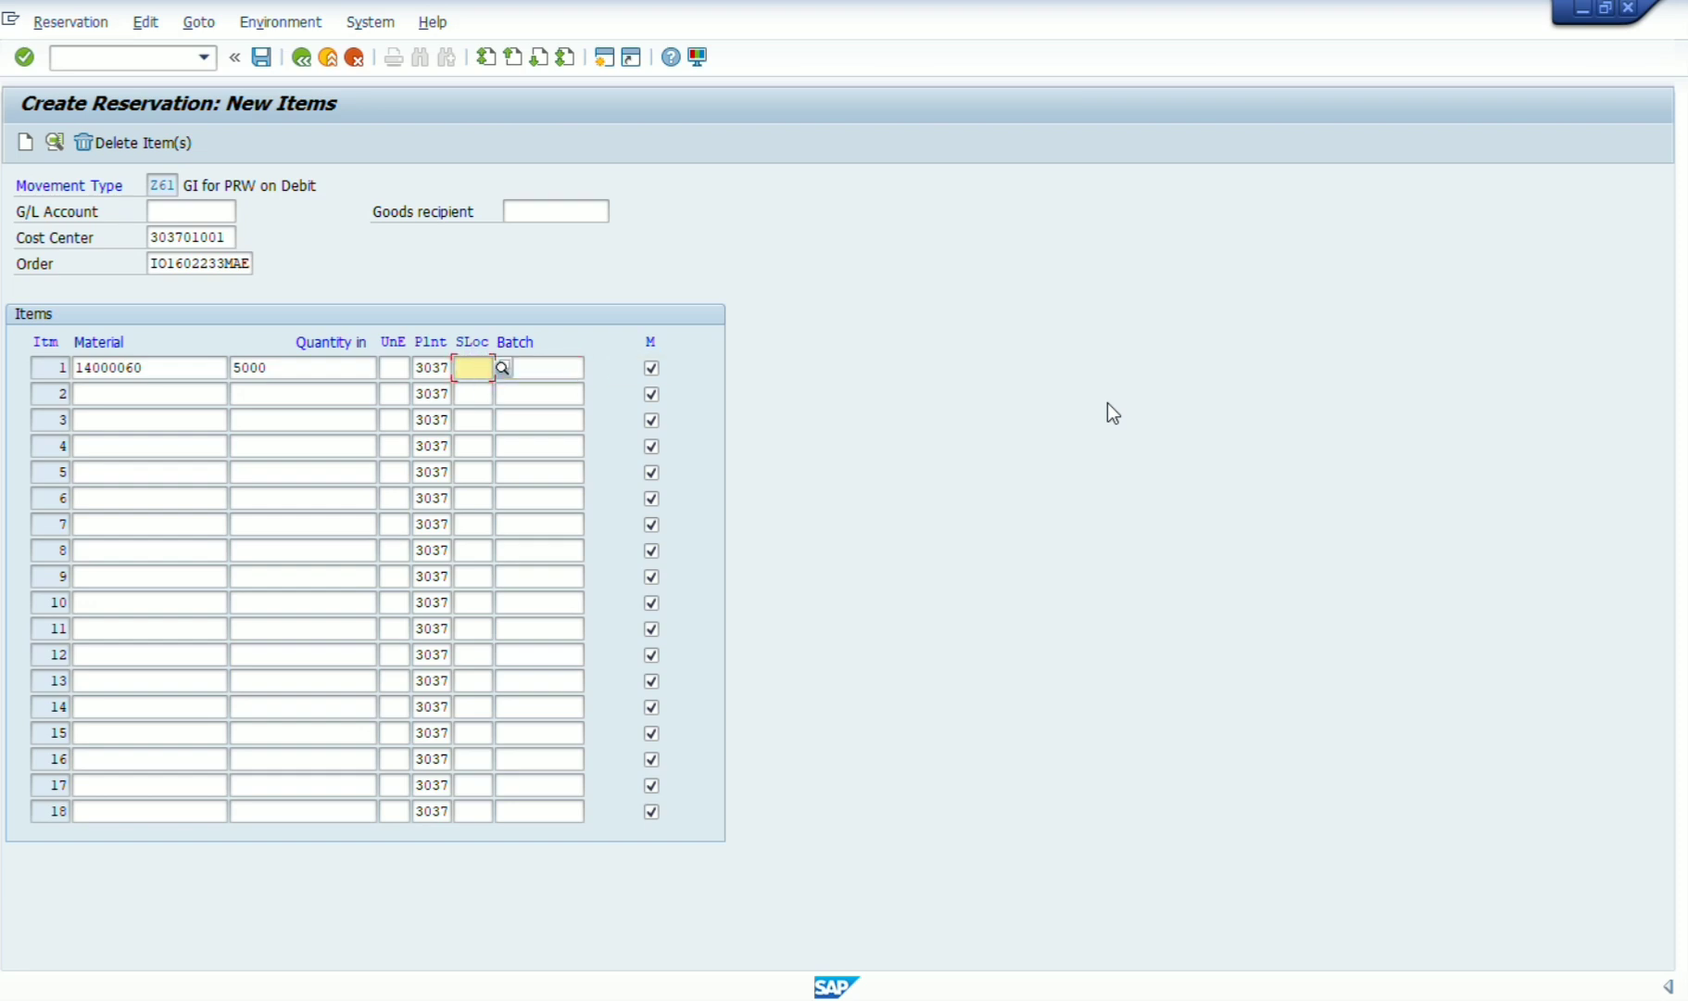
pyautogui.write('3037')
pyautogui.press('Tab')
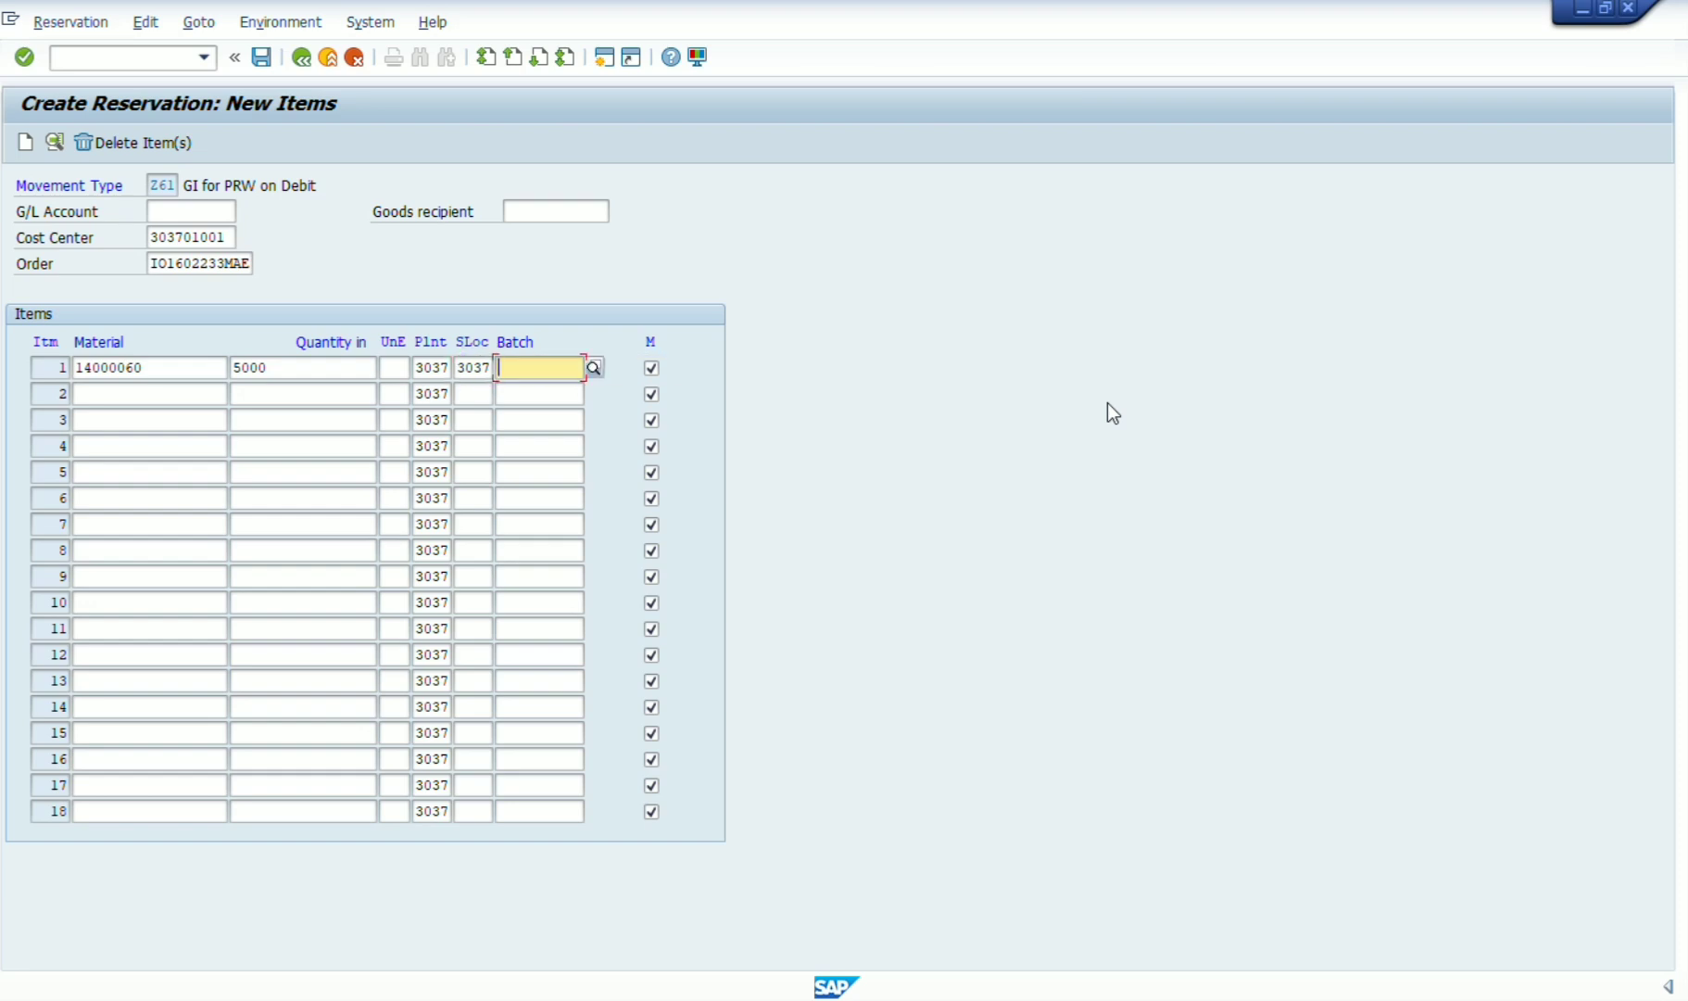
pyautogui.press('Return')
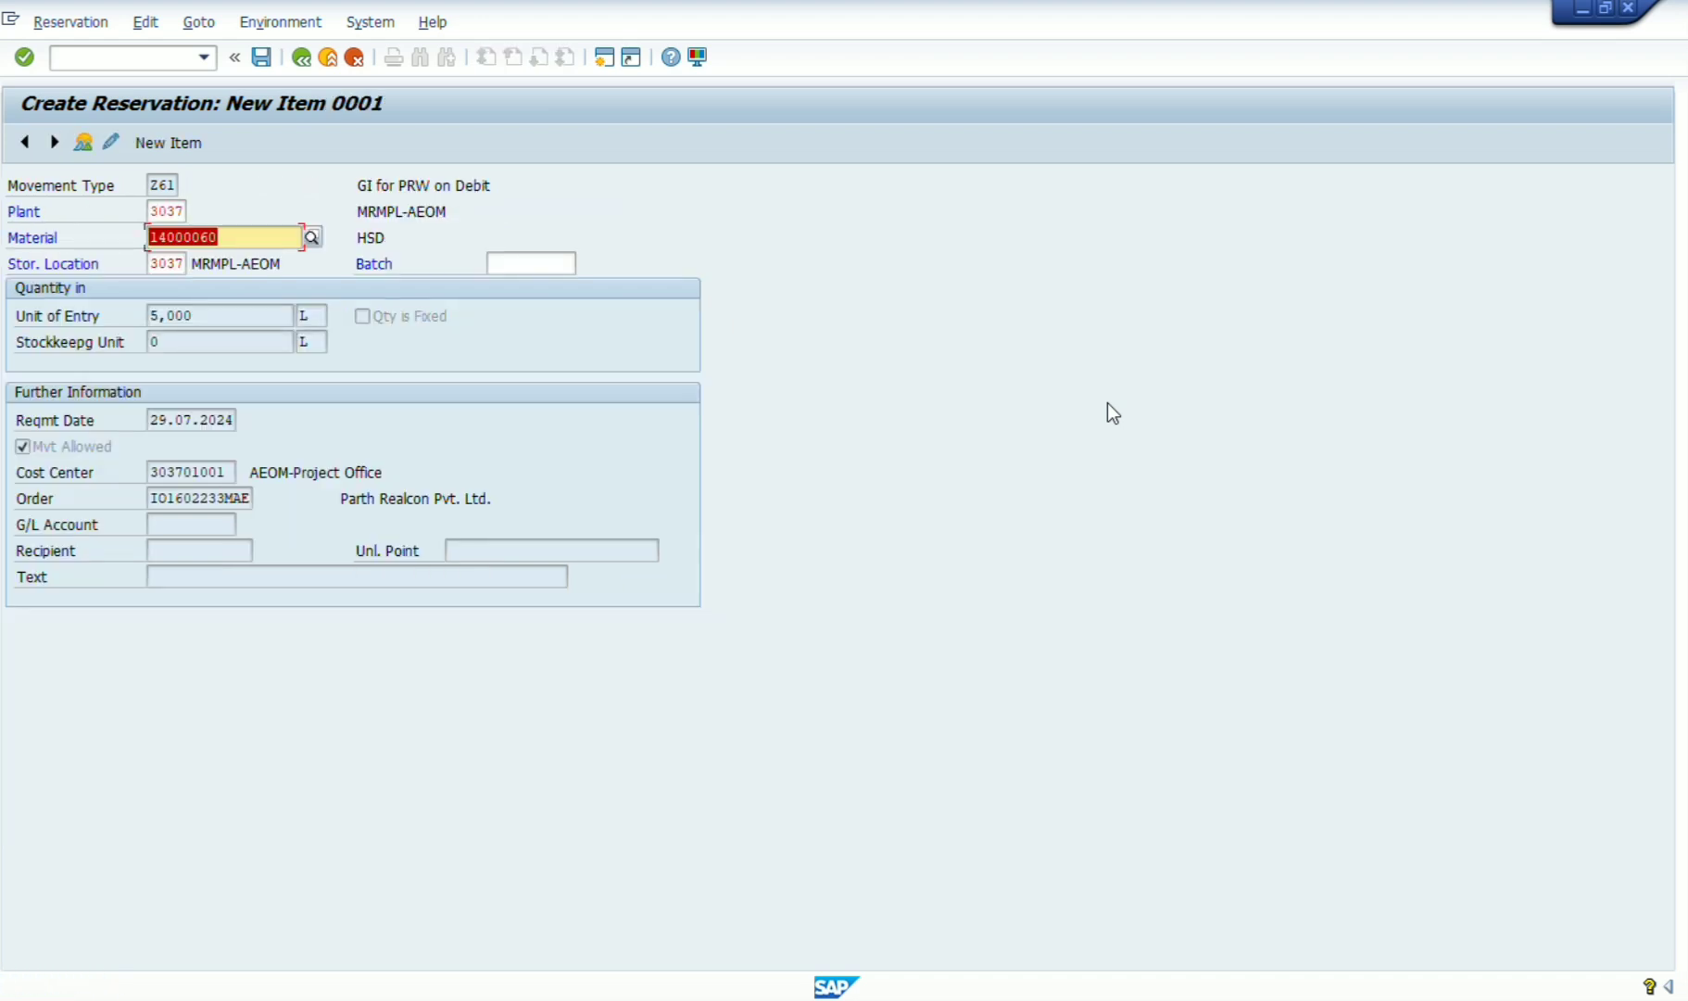
pyautogui.press('Return')
pyautogui.press('Return')
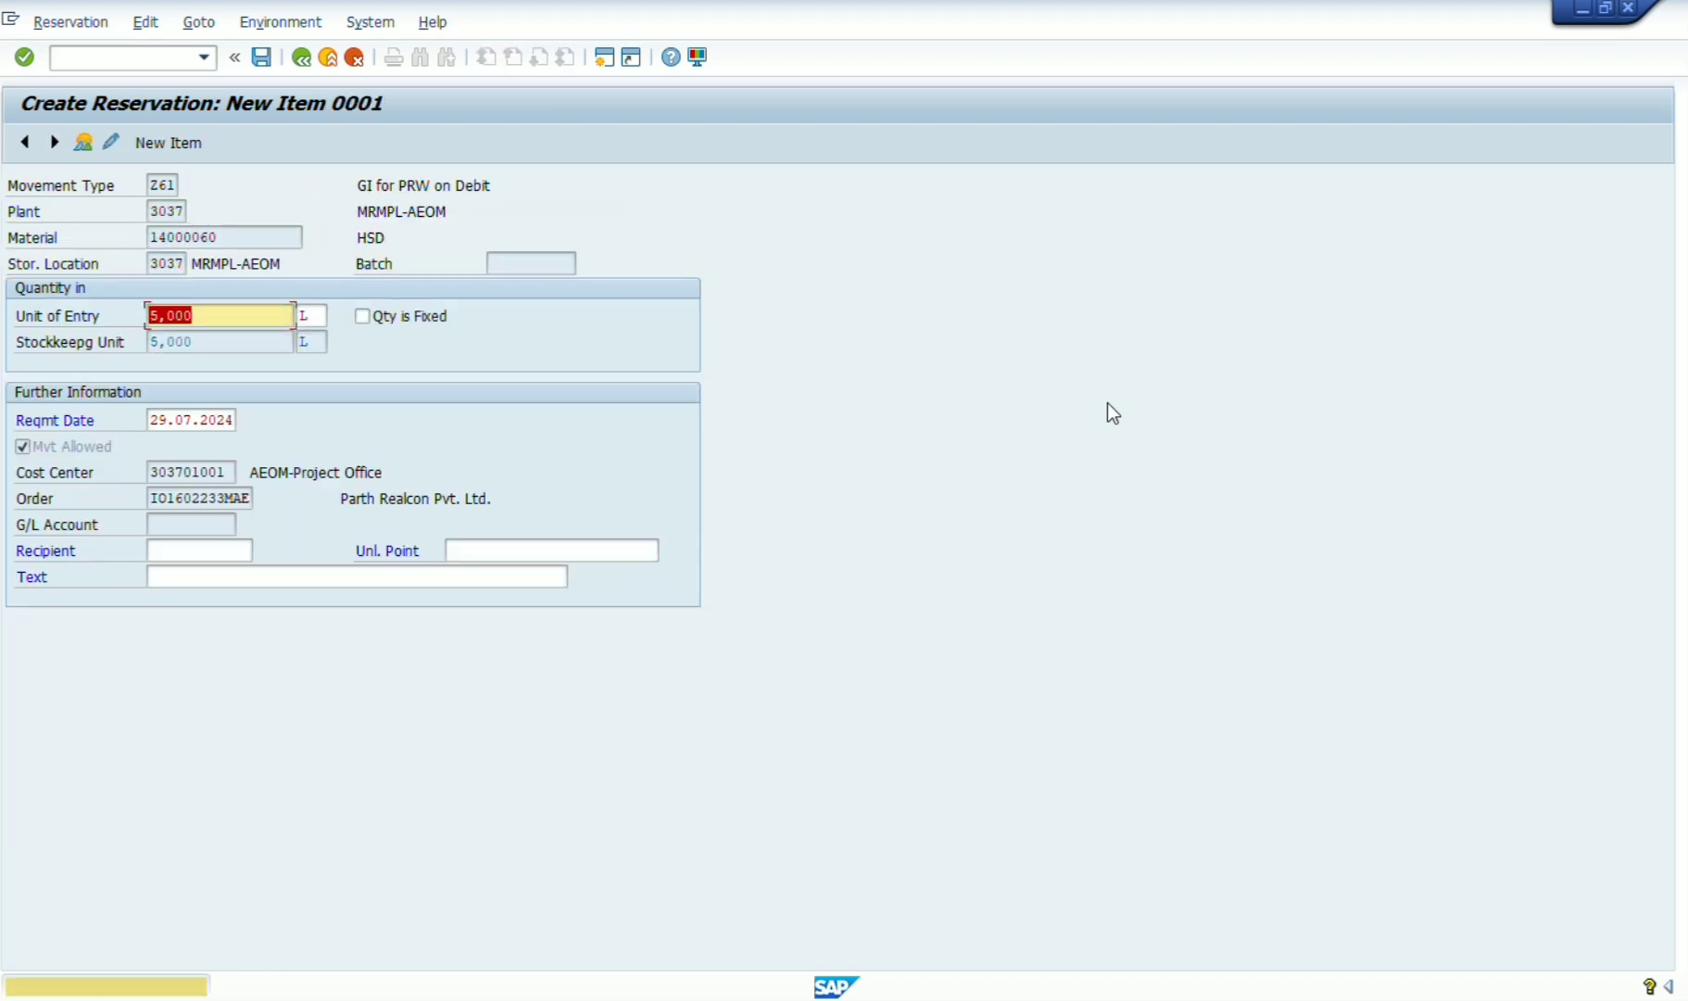
pyautogui.press('Return')
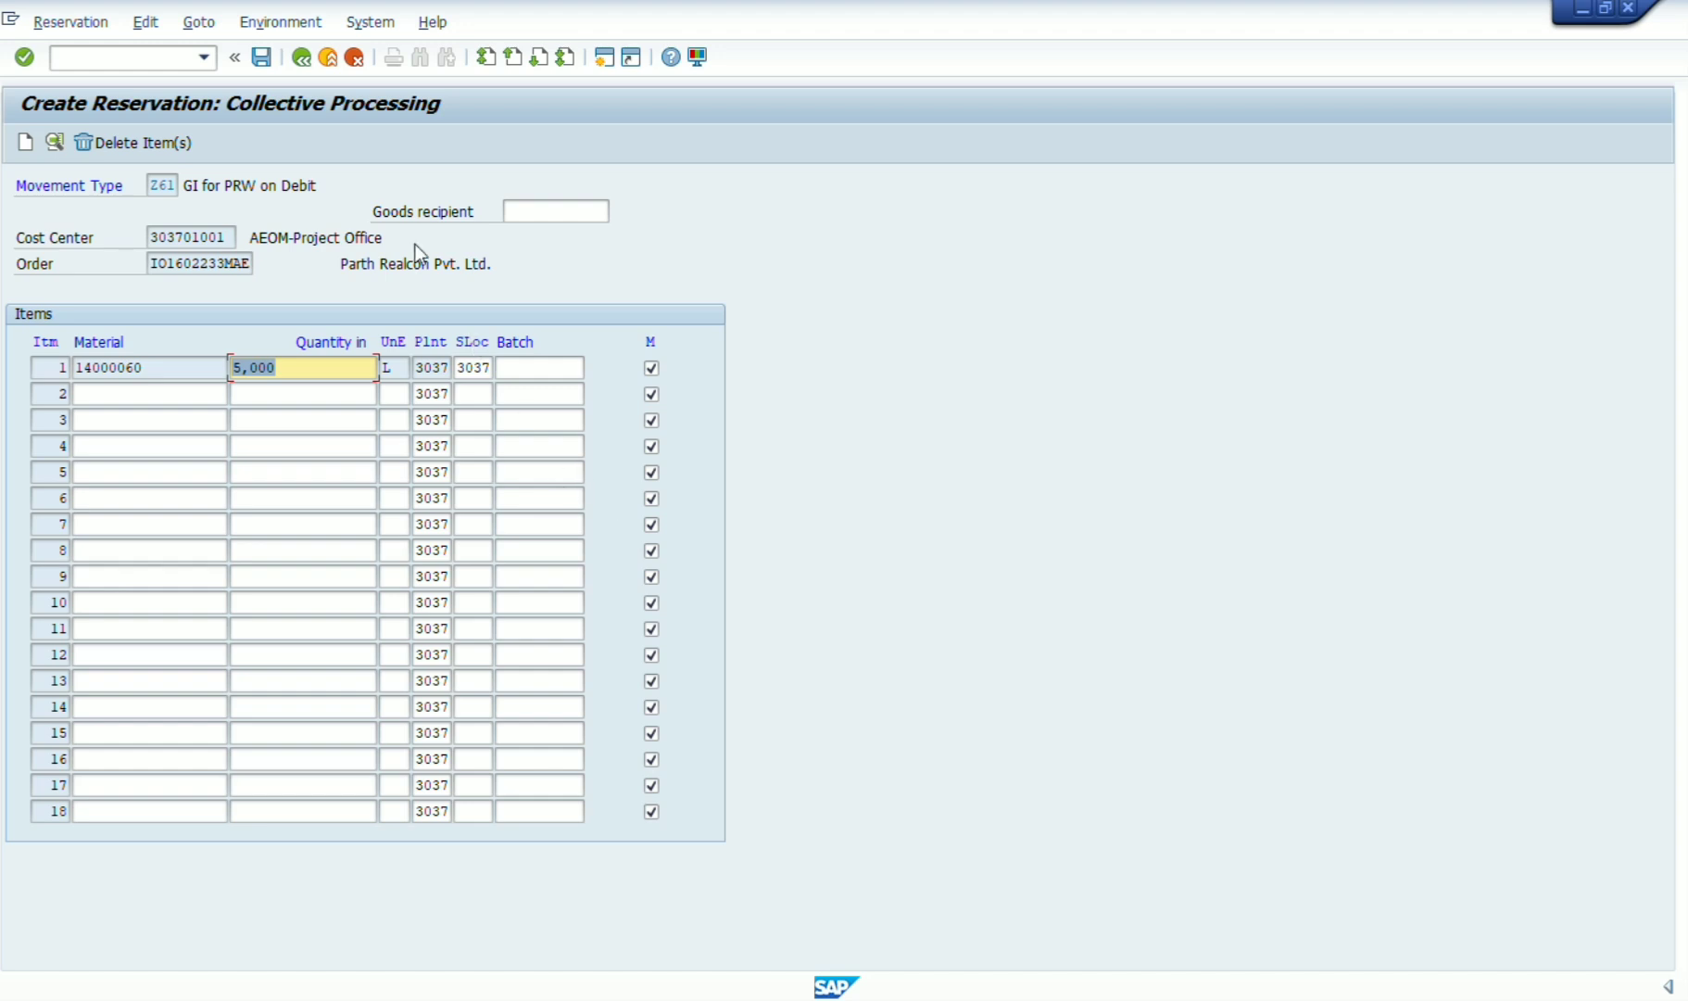
pyautogui.click(259, 58)
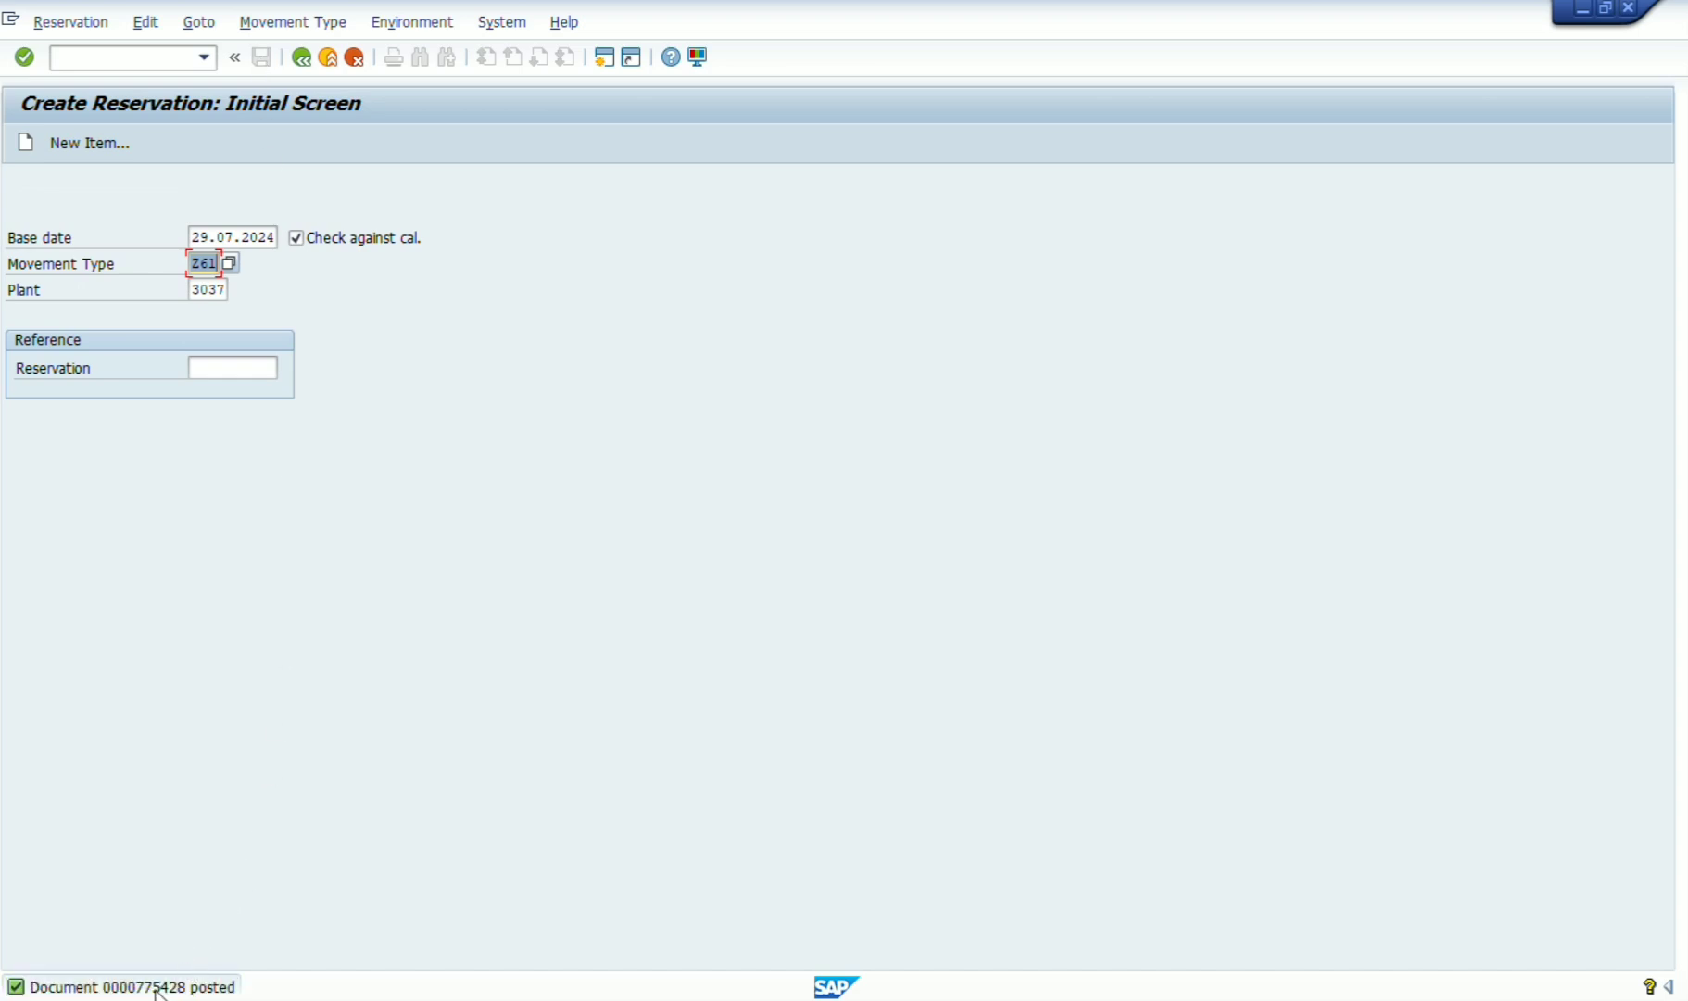
# Copy the posted reservation number from the status message details.
pyautogui.doubleClick(157, 988)
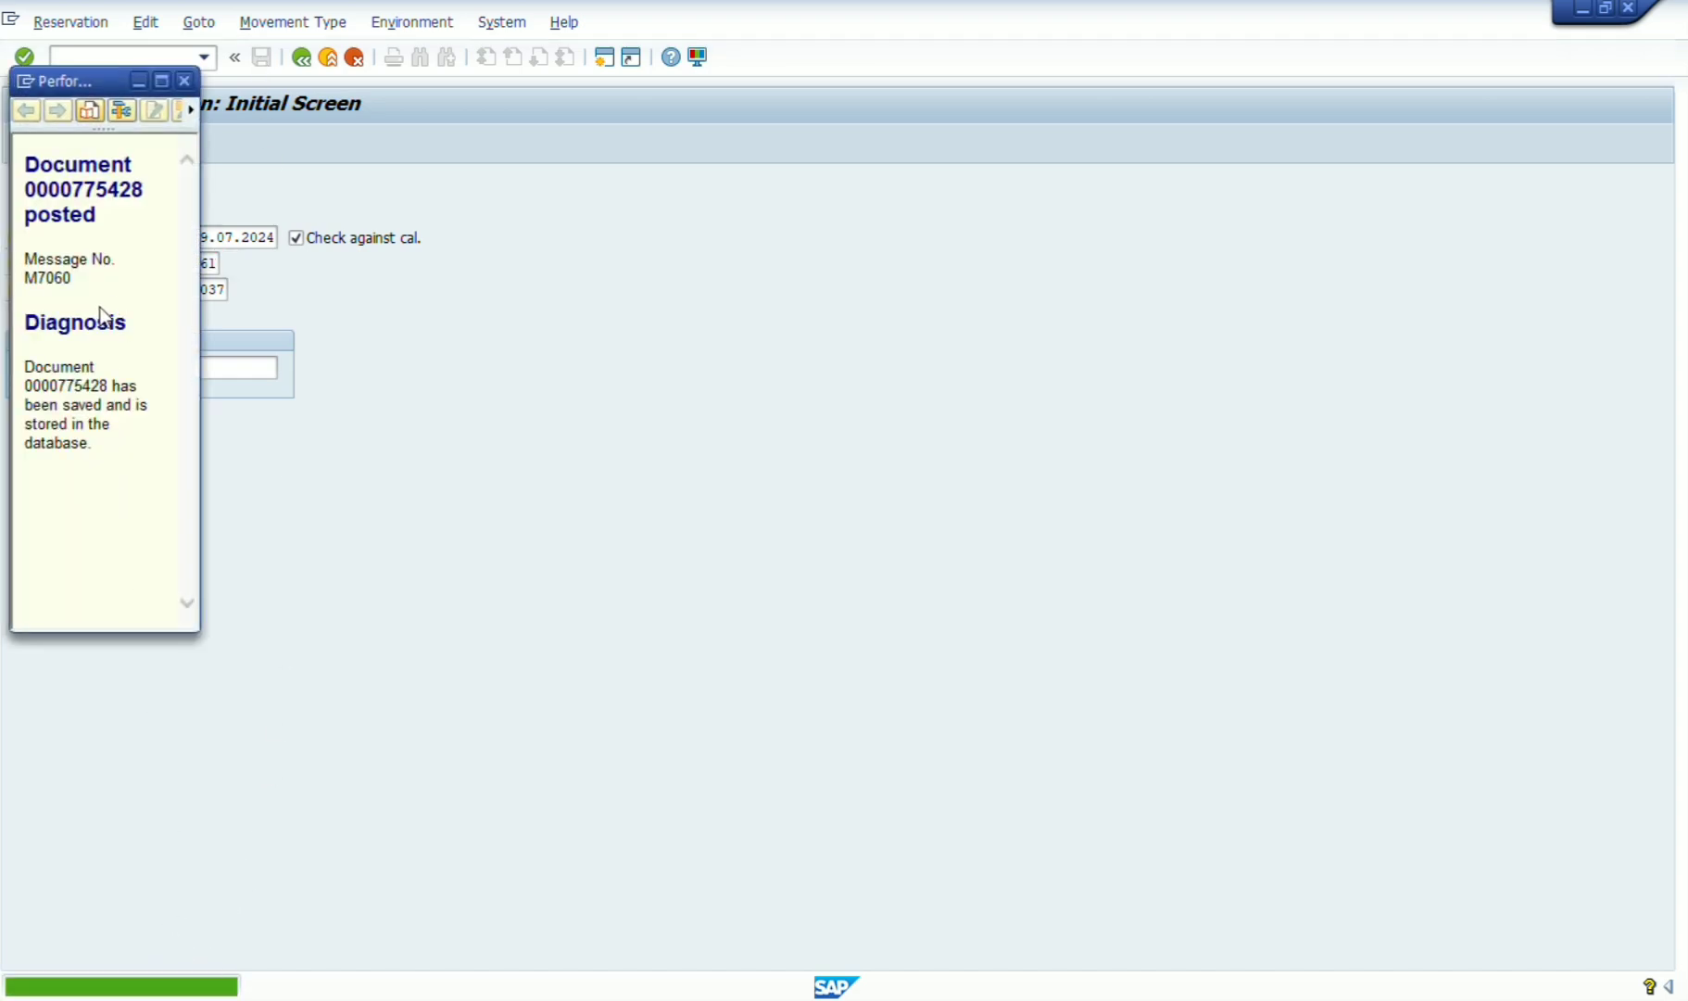
pyautogui.doubleClick(89, 184)
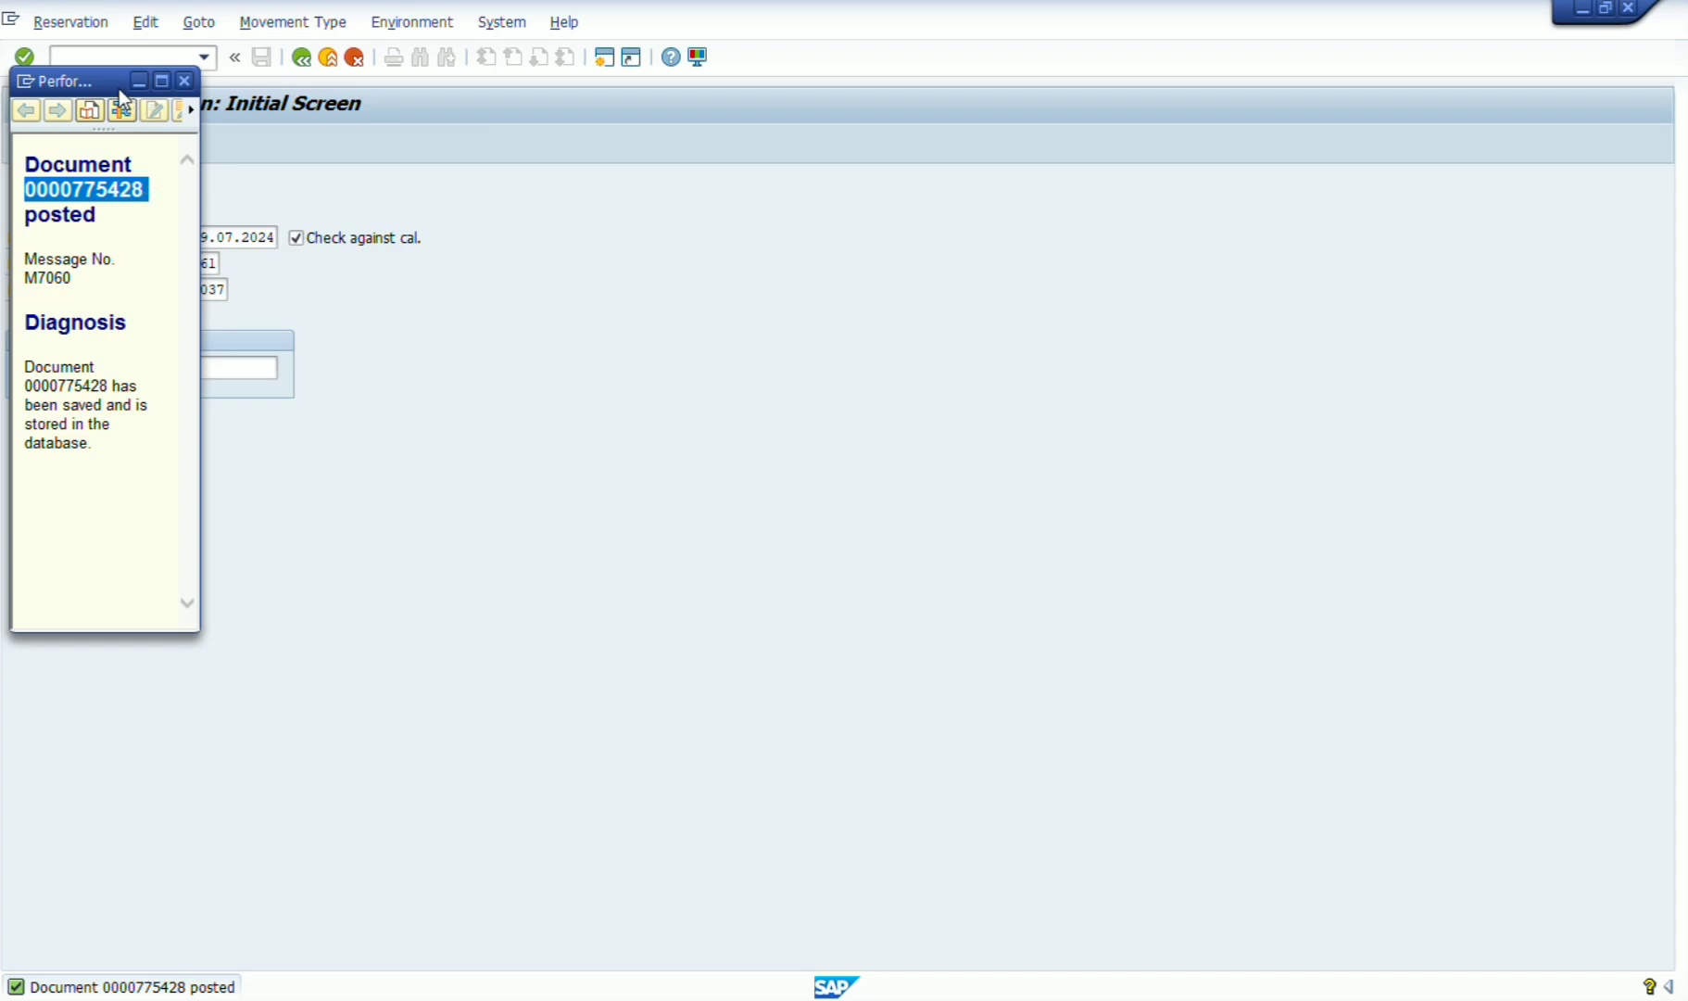
pyautogui.moveTo(119, 85); pyautogui.dragTo(544, 172)
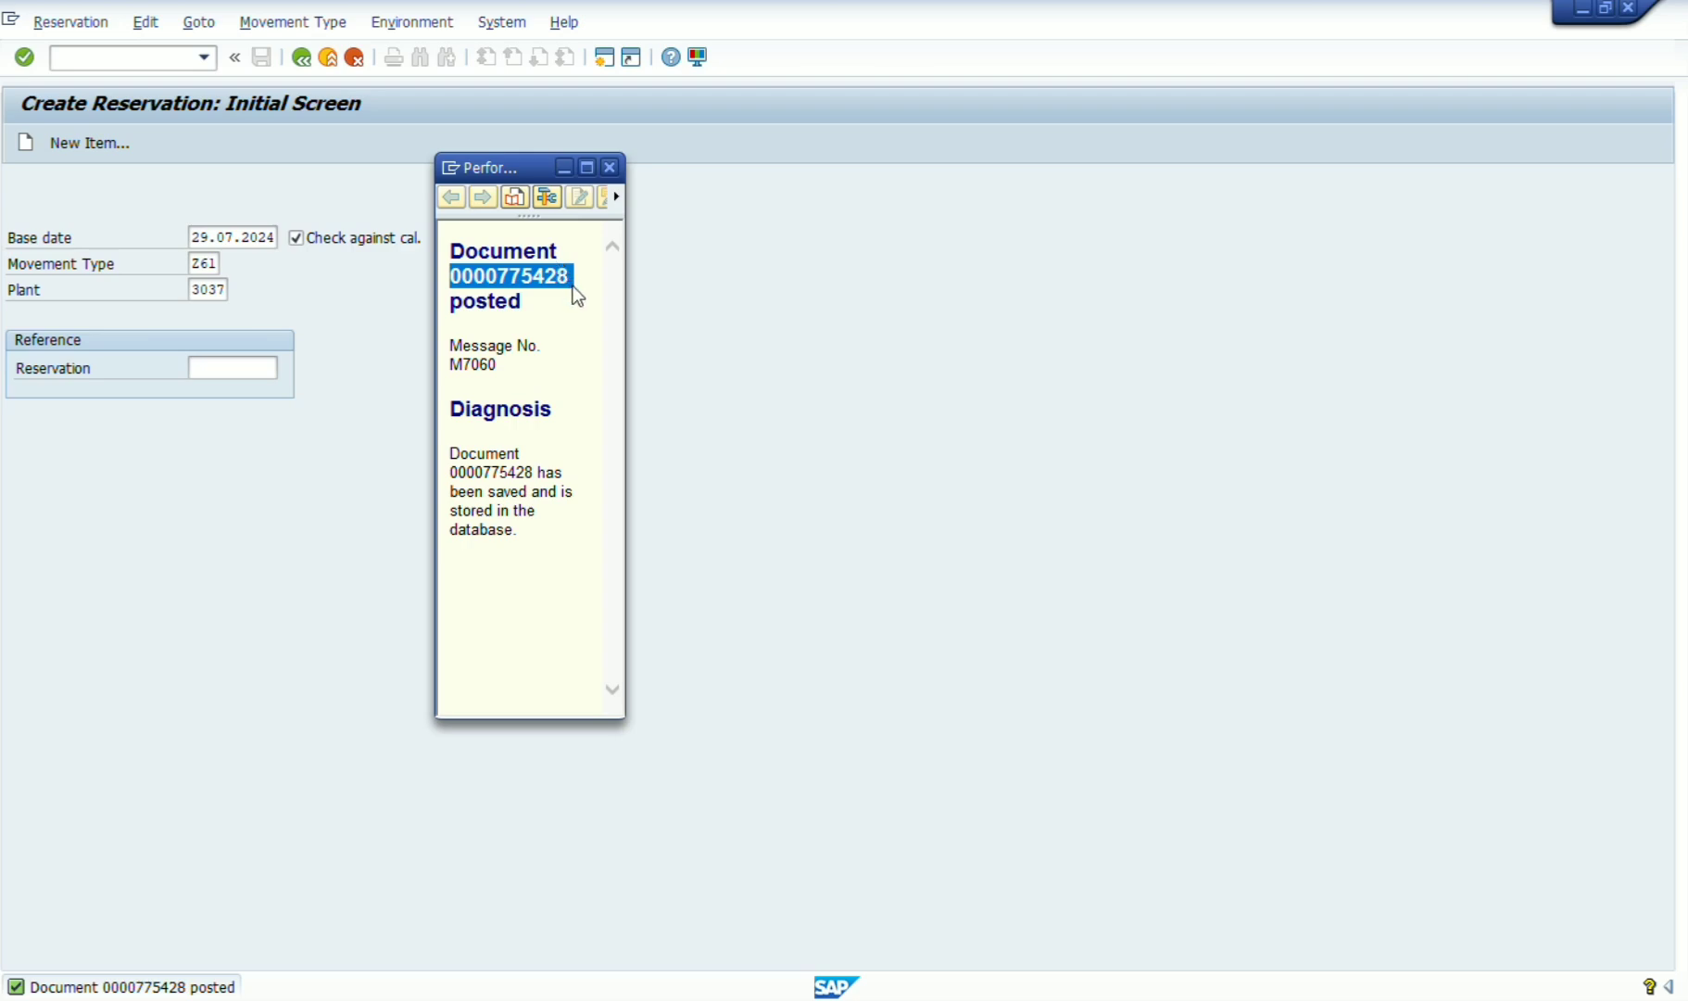
pyautogui.press('Escape')
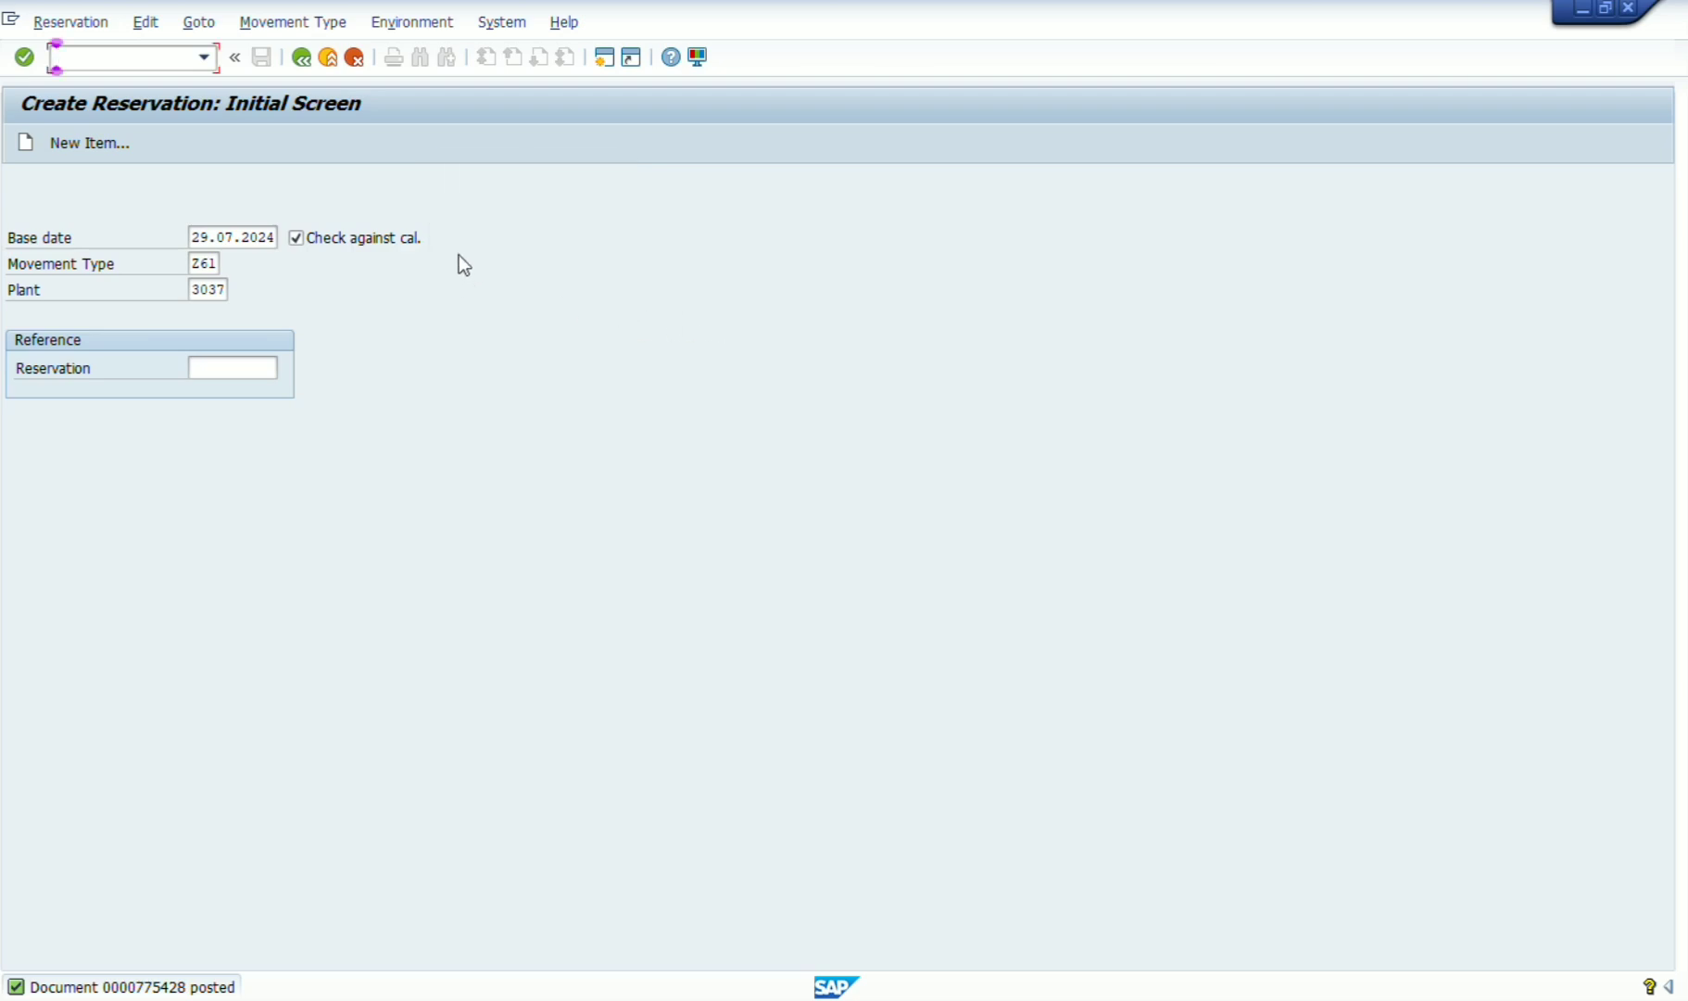
# Exit reservation creation and start the MIGO goods movement transaction.
pyautogui.click(327, 65)
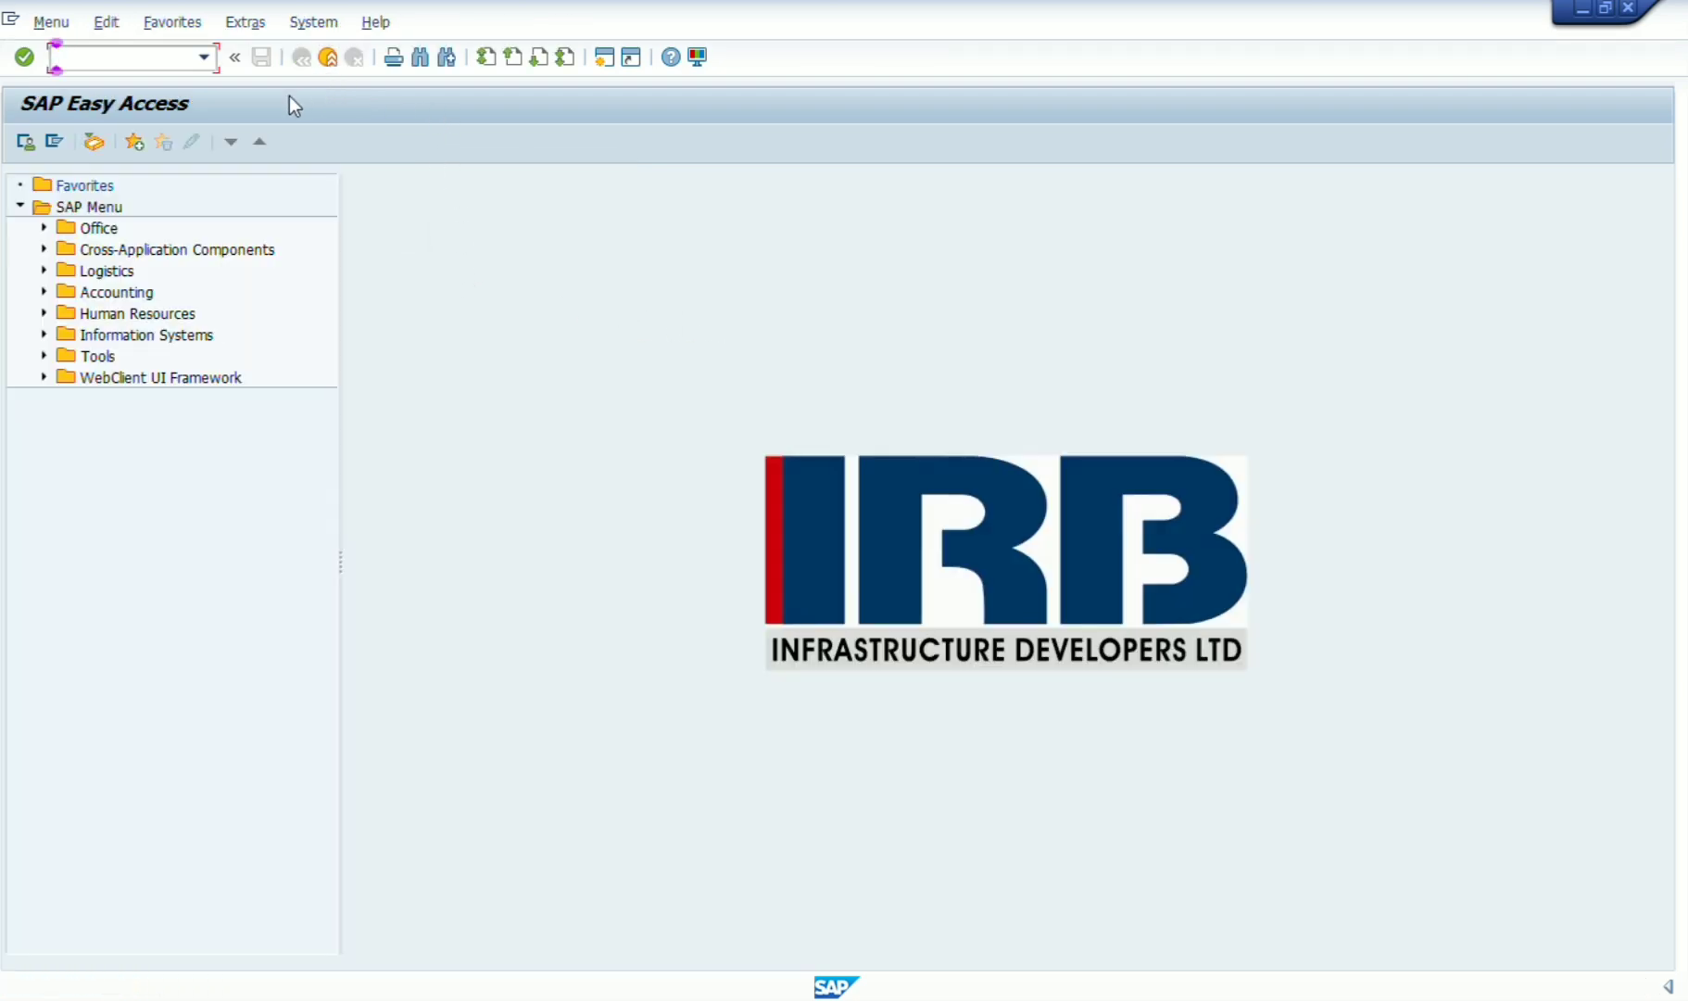
pyautogui.write('m')
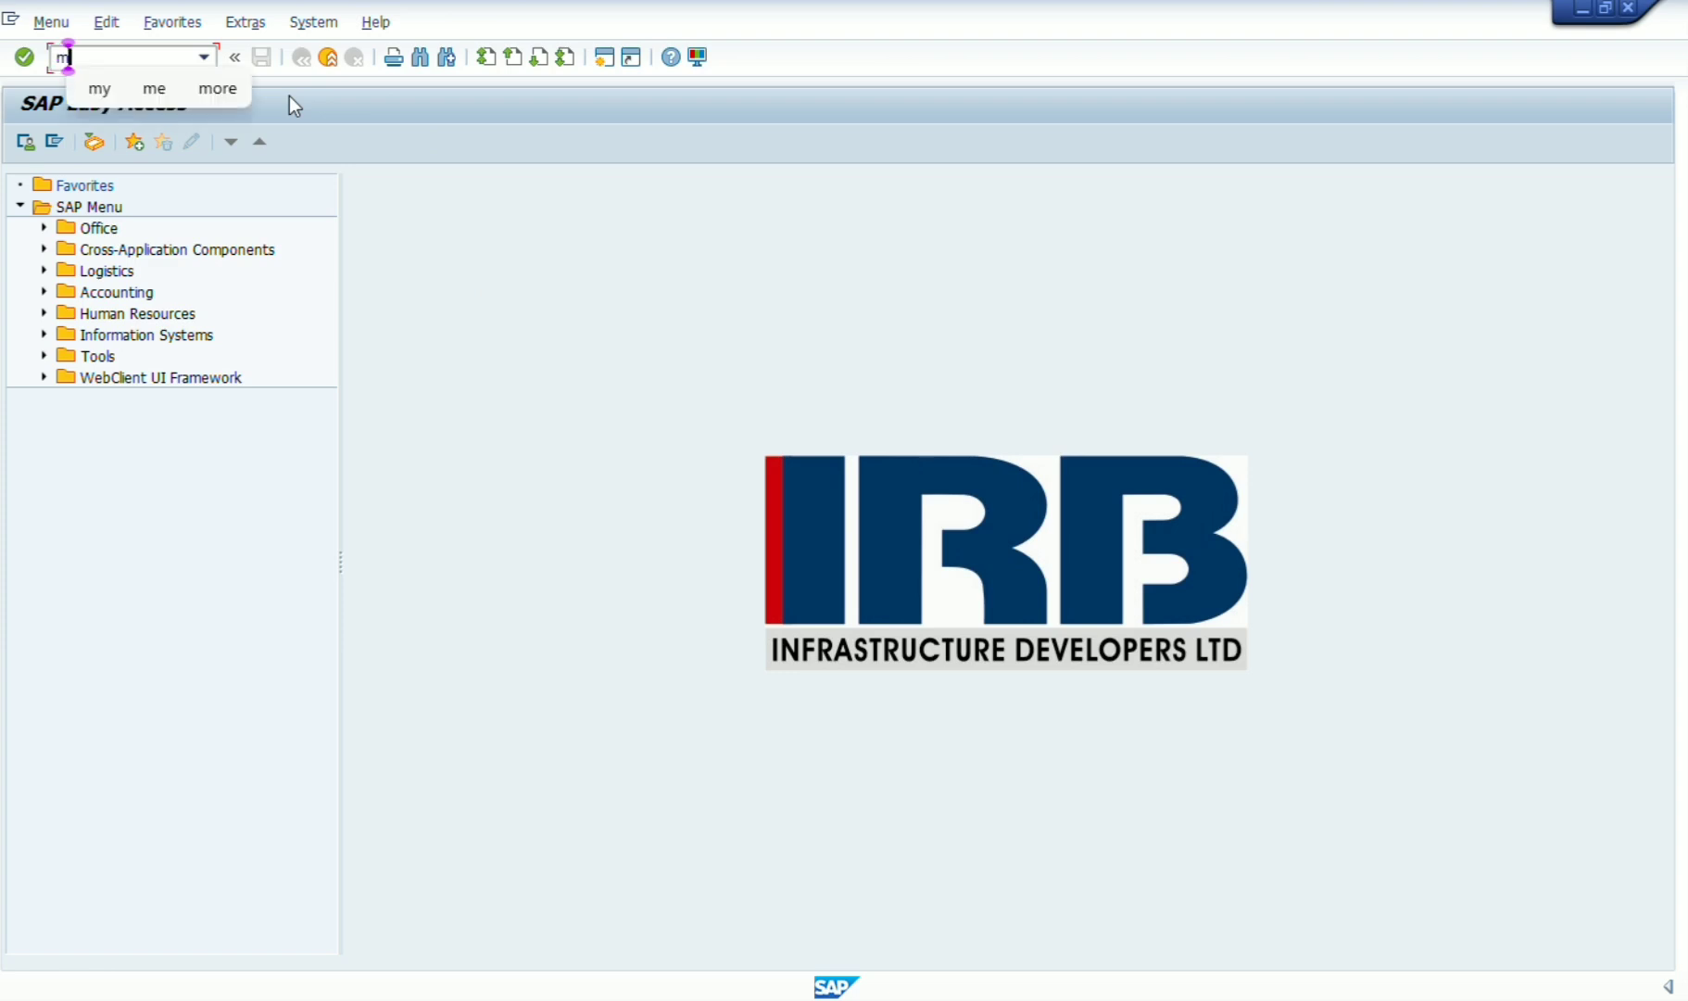
pyautogui.write('igo')
pyautogui.press('Return')
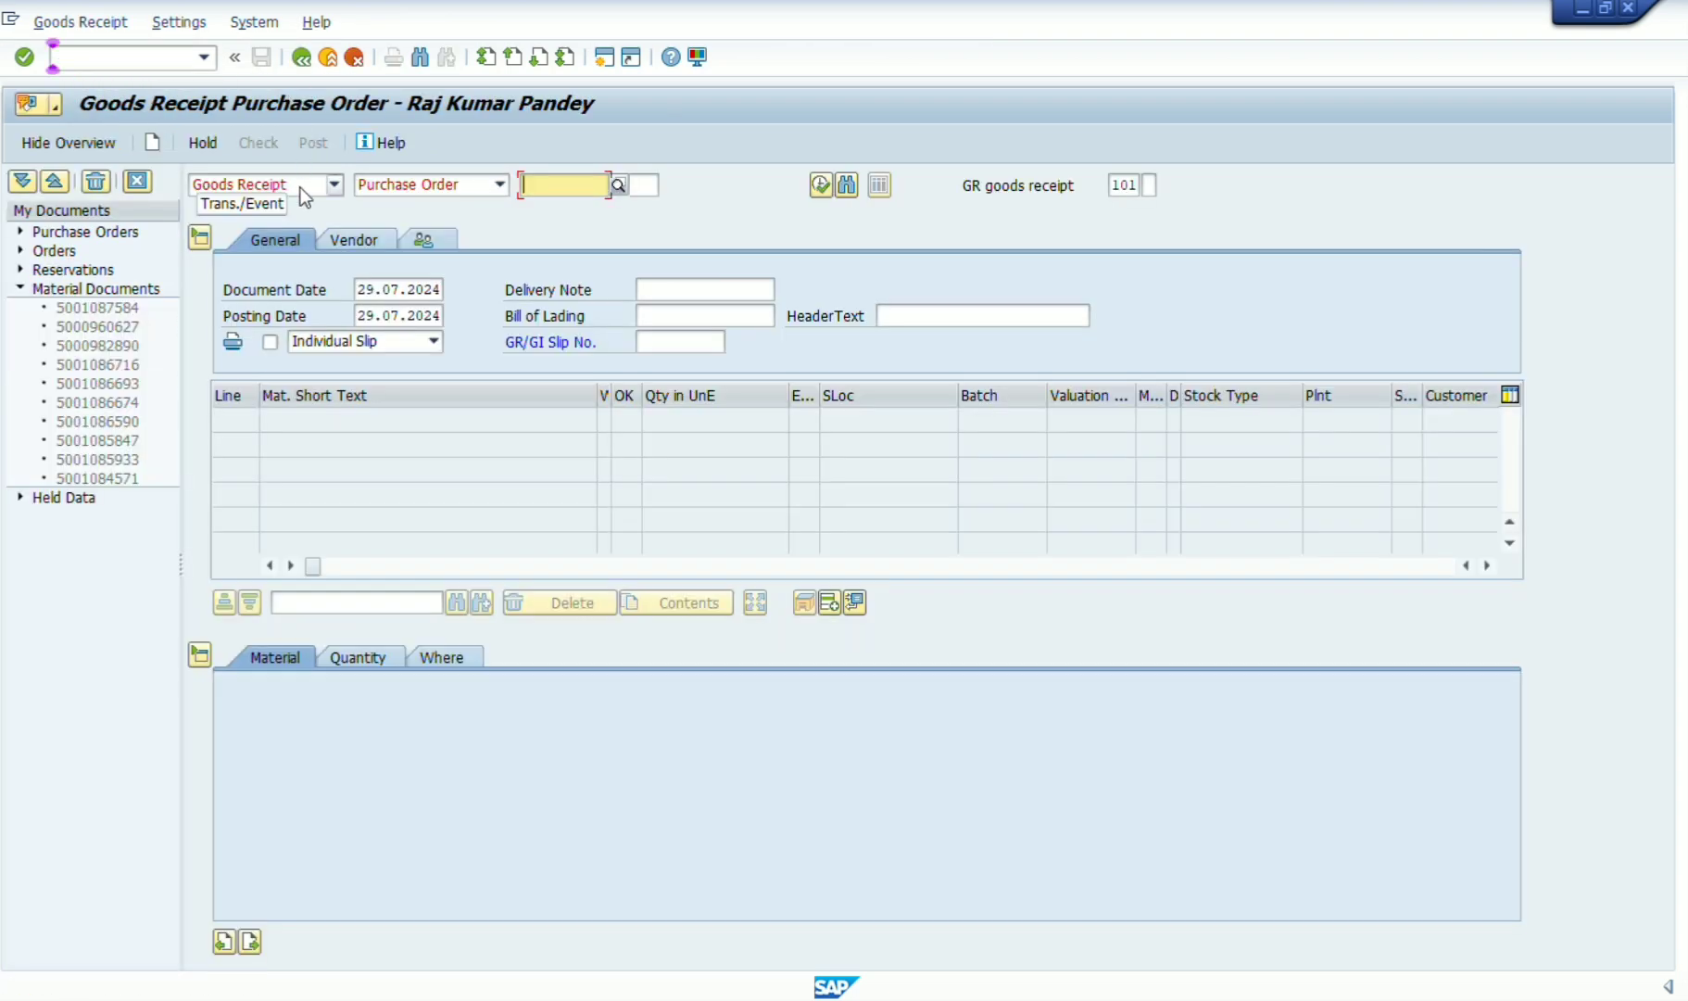
# Set MIGO to Goods Issue against a Reservation.
pyautogui.click(301, 187)
pyautogui.click(251, 268)
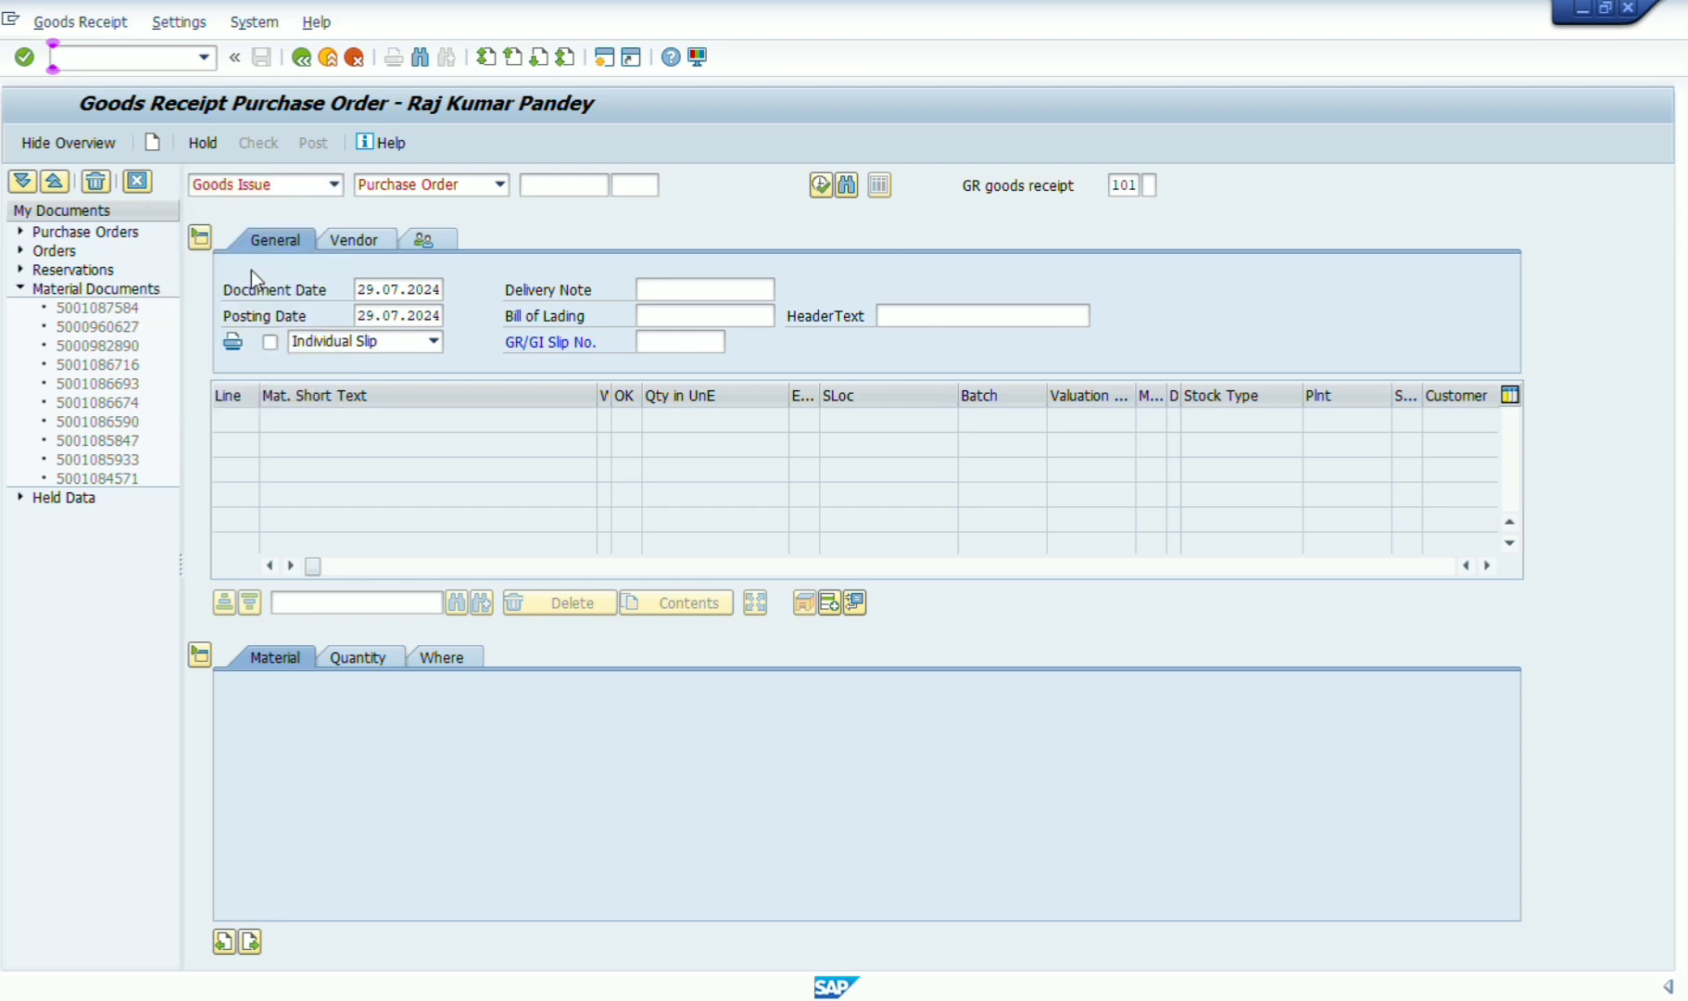
pyautogui.click(486, 187)
pyautogui.click(485, 187)
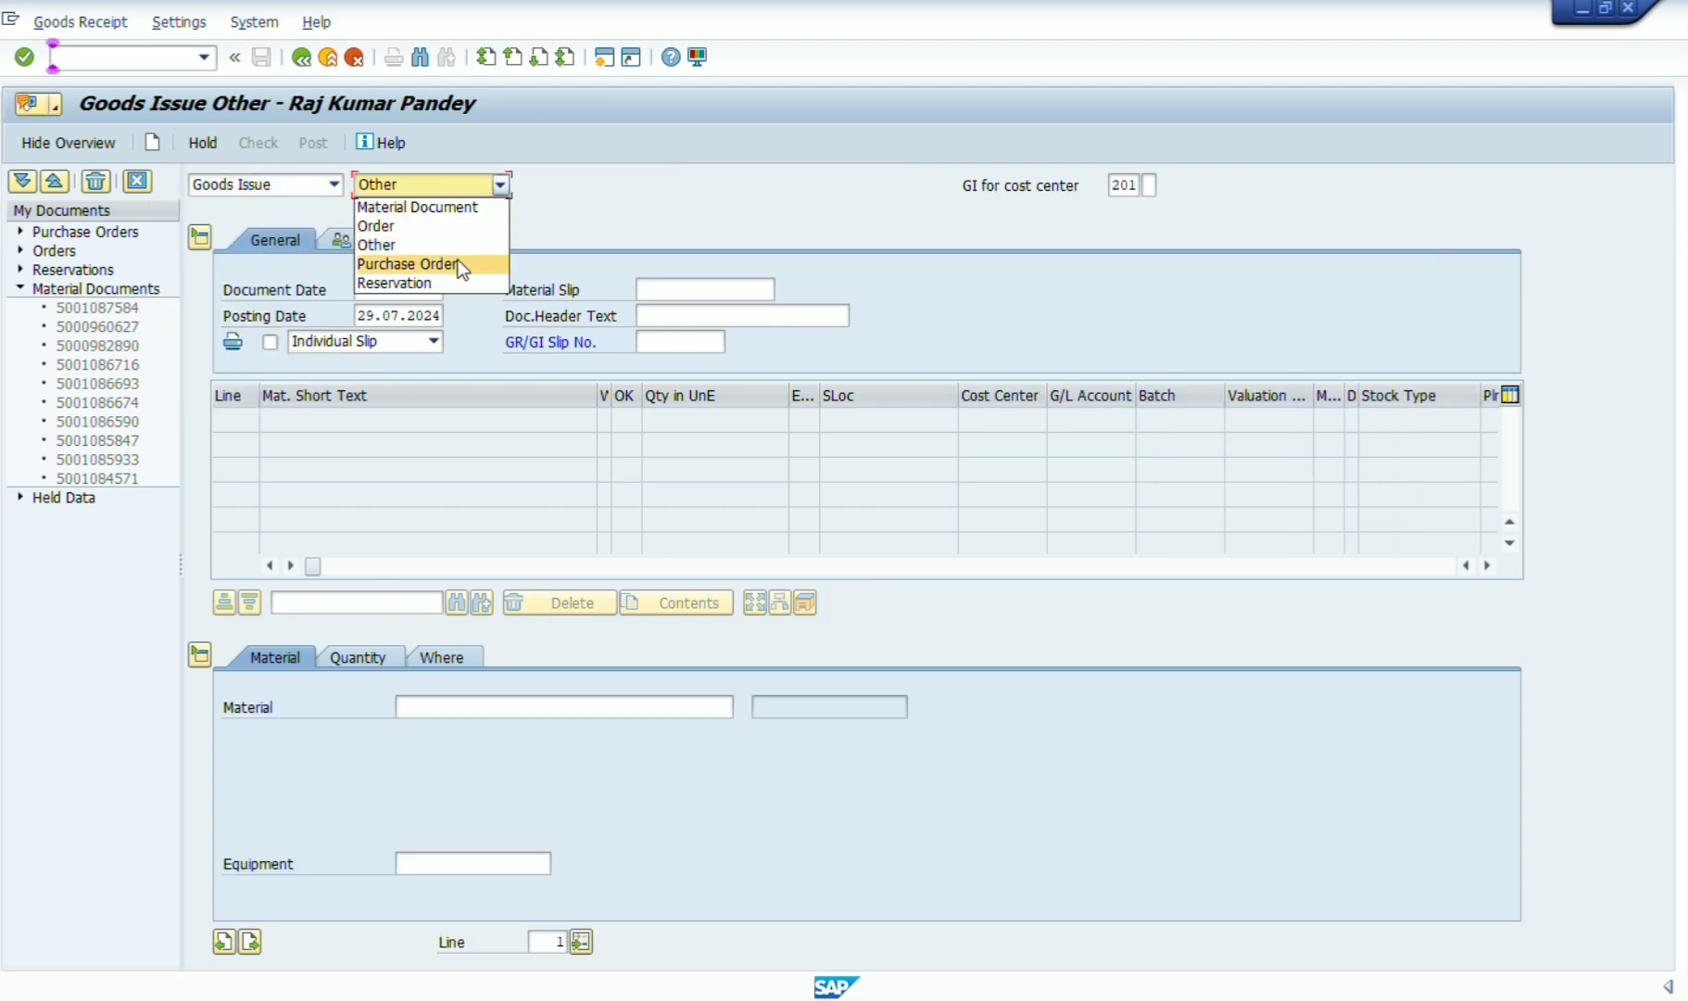
pyautogui.click(442, 280)
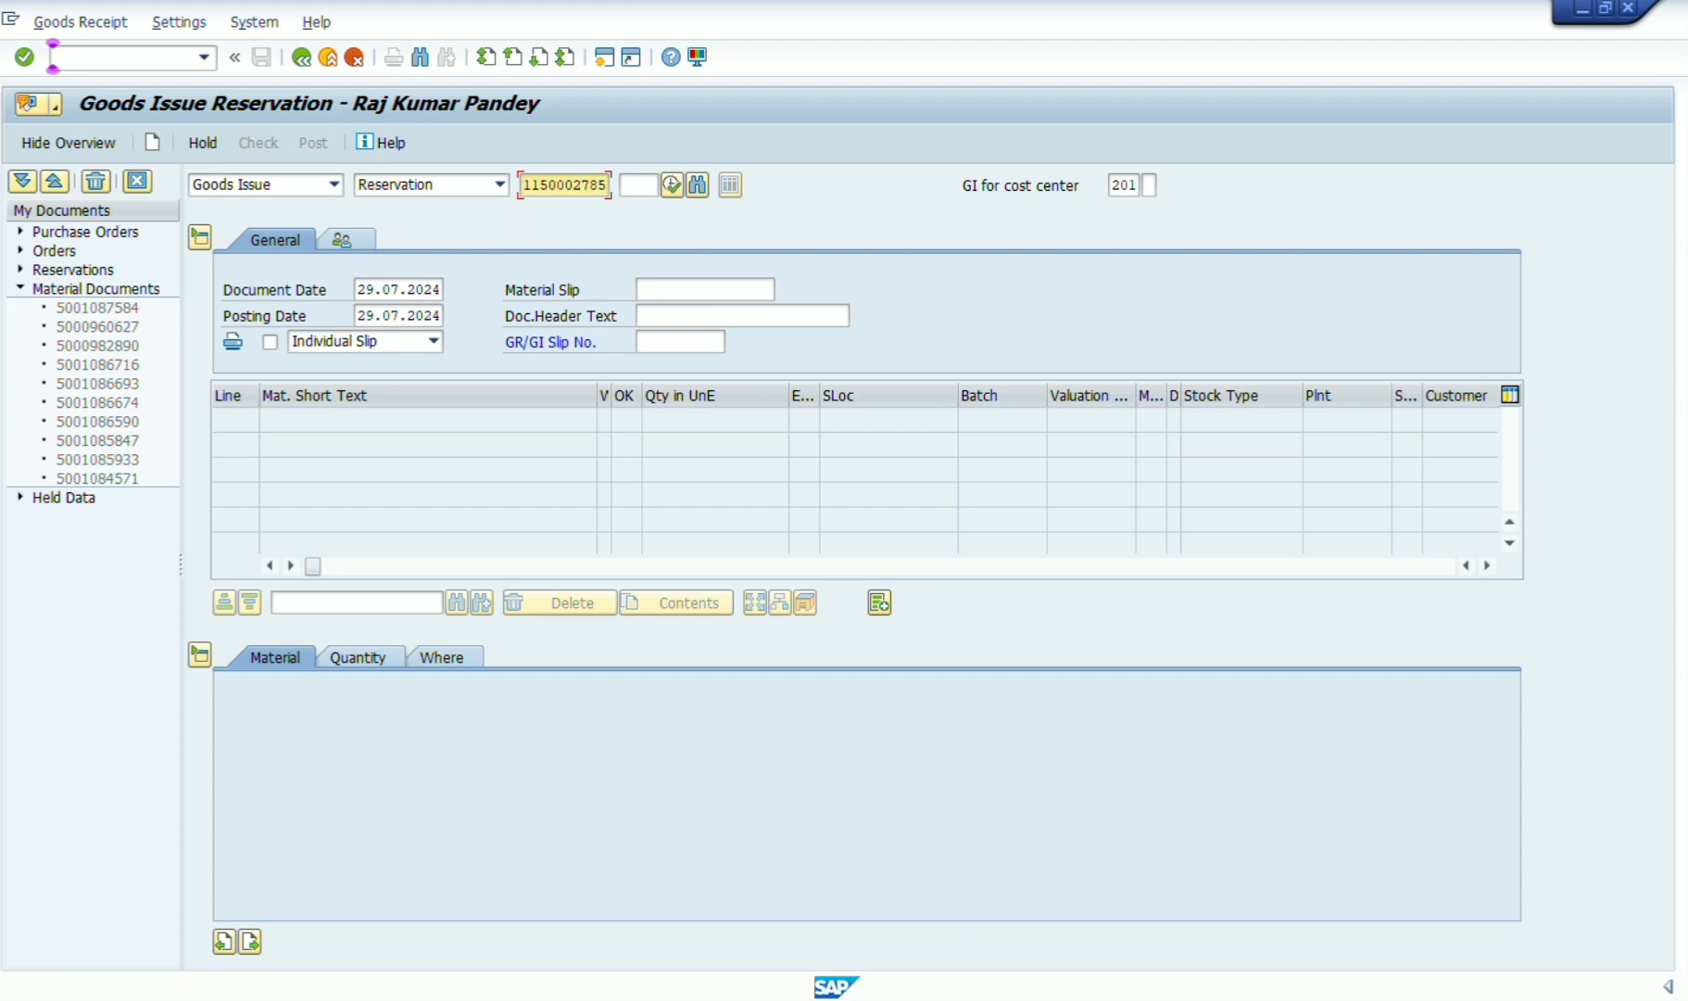
# Paste reservation 775428 and load its items.
pyautogui.moveTo(1068, 993)
pyautogui.click(669, 187)
pyautogui.write('775428')
pyautogui.doubleClick(584, 180)
pyautogui.press('Return')
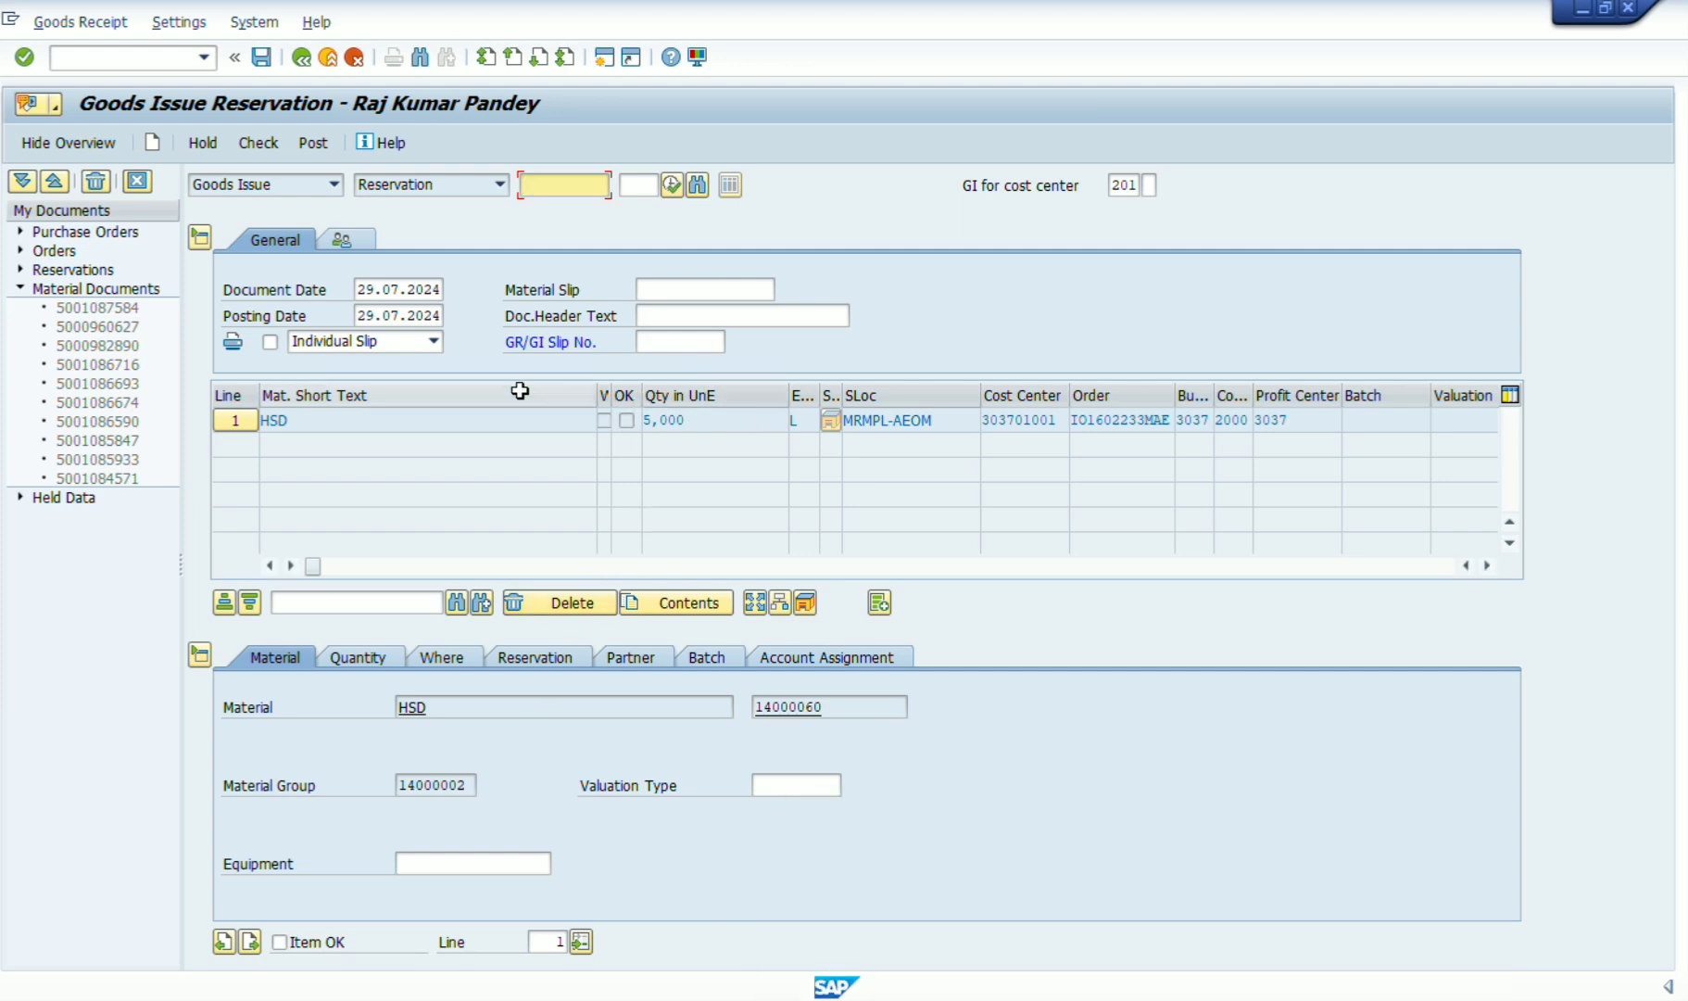
pyautogui.click(360, 281)
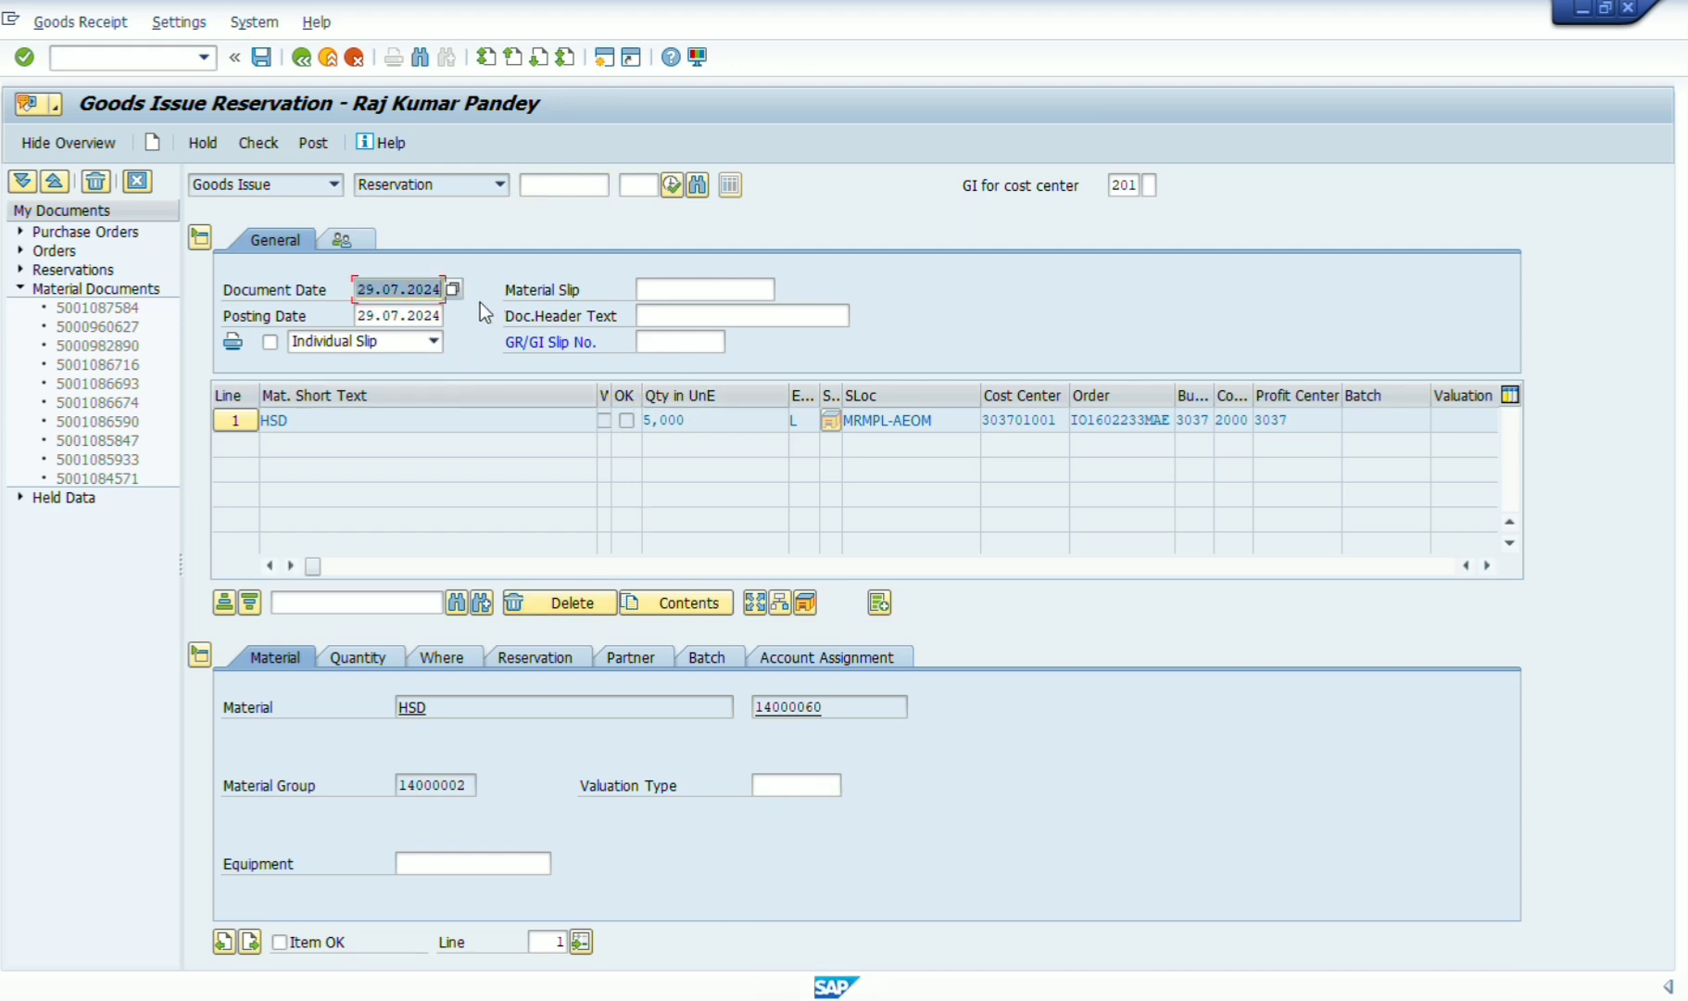
pyautogui.click(420, 315)
pyautogui.click(377, 315)
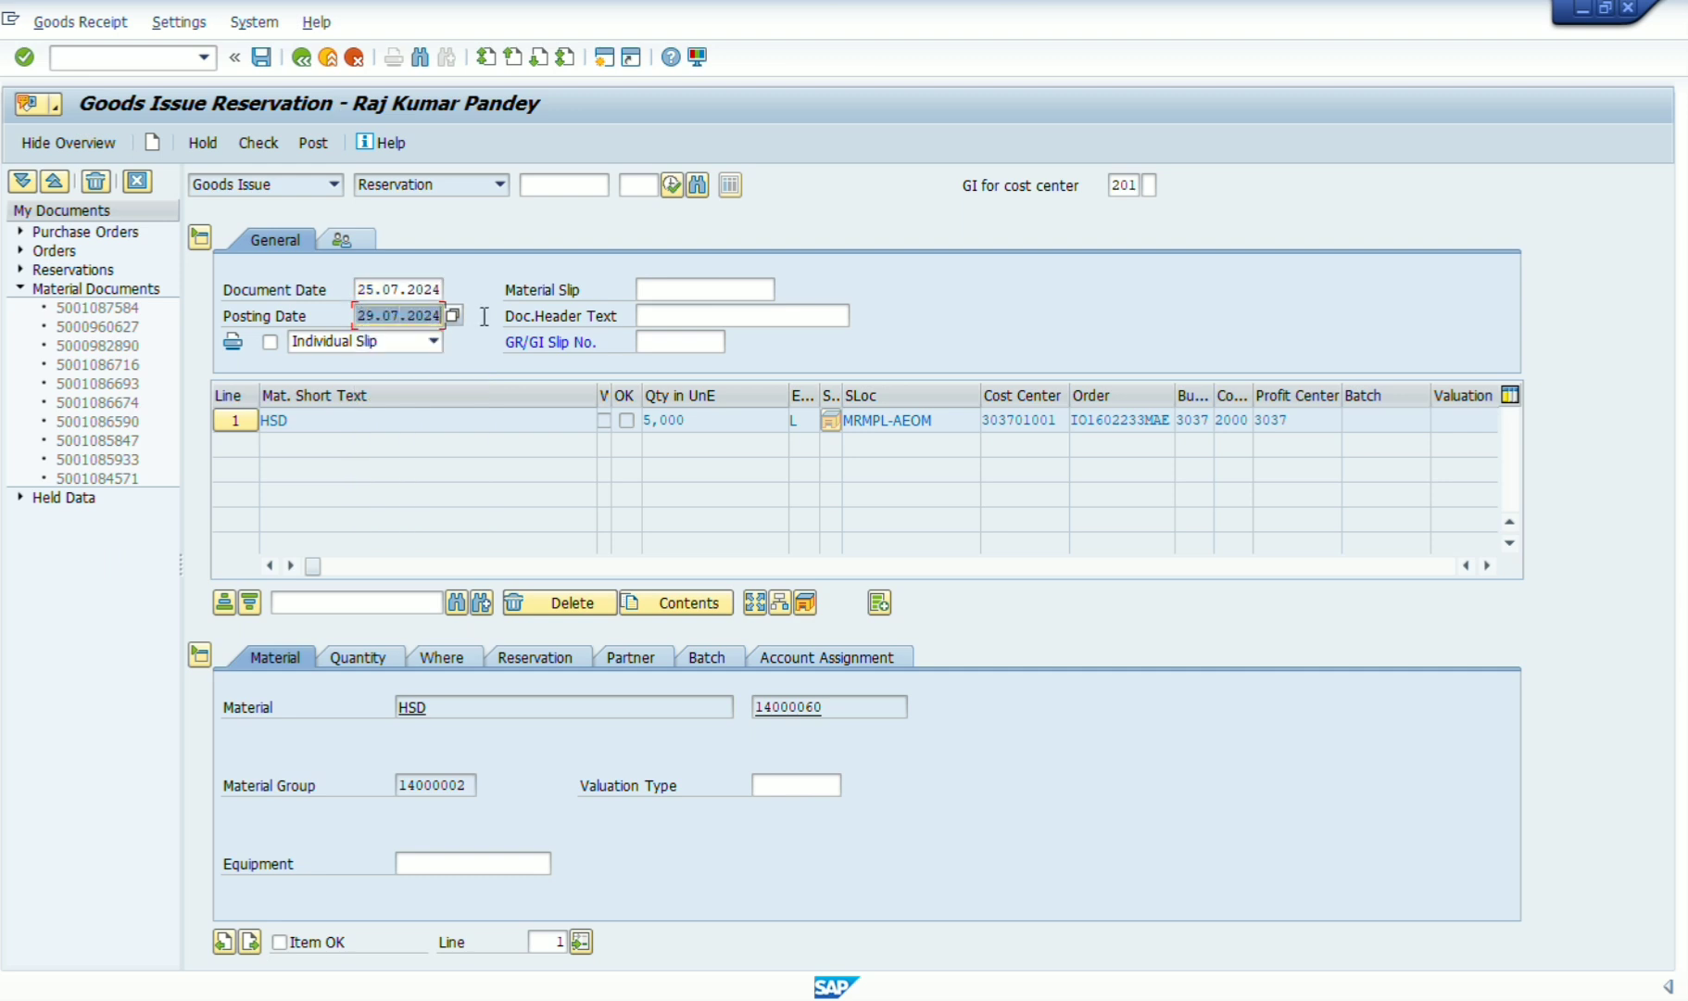
pyautogui.click(418, 336)
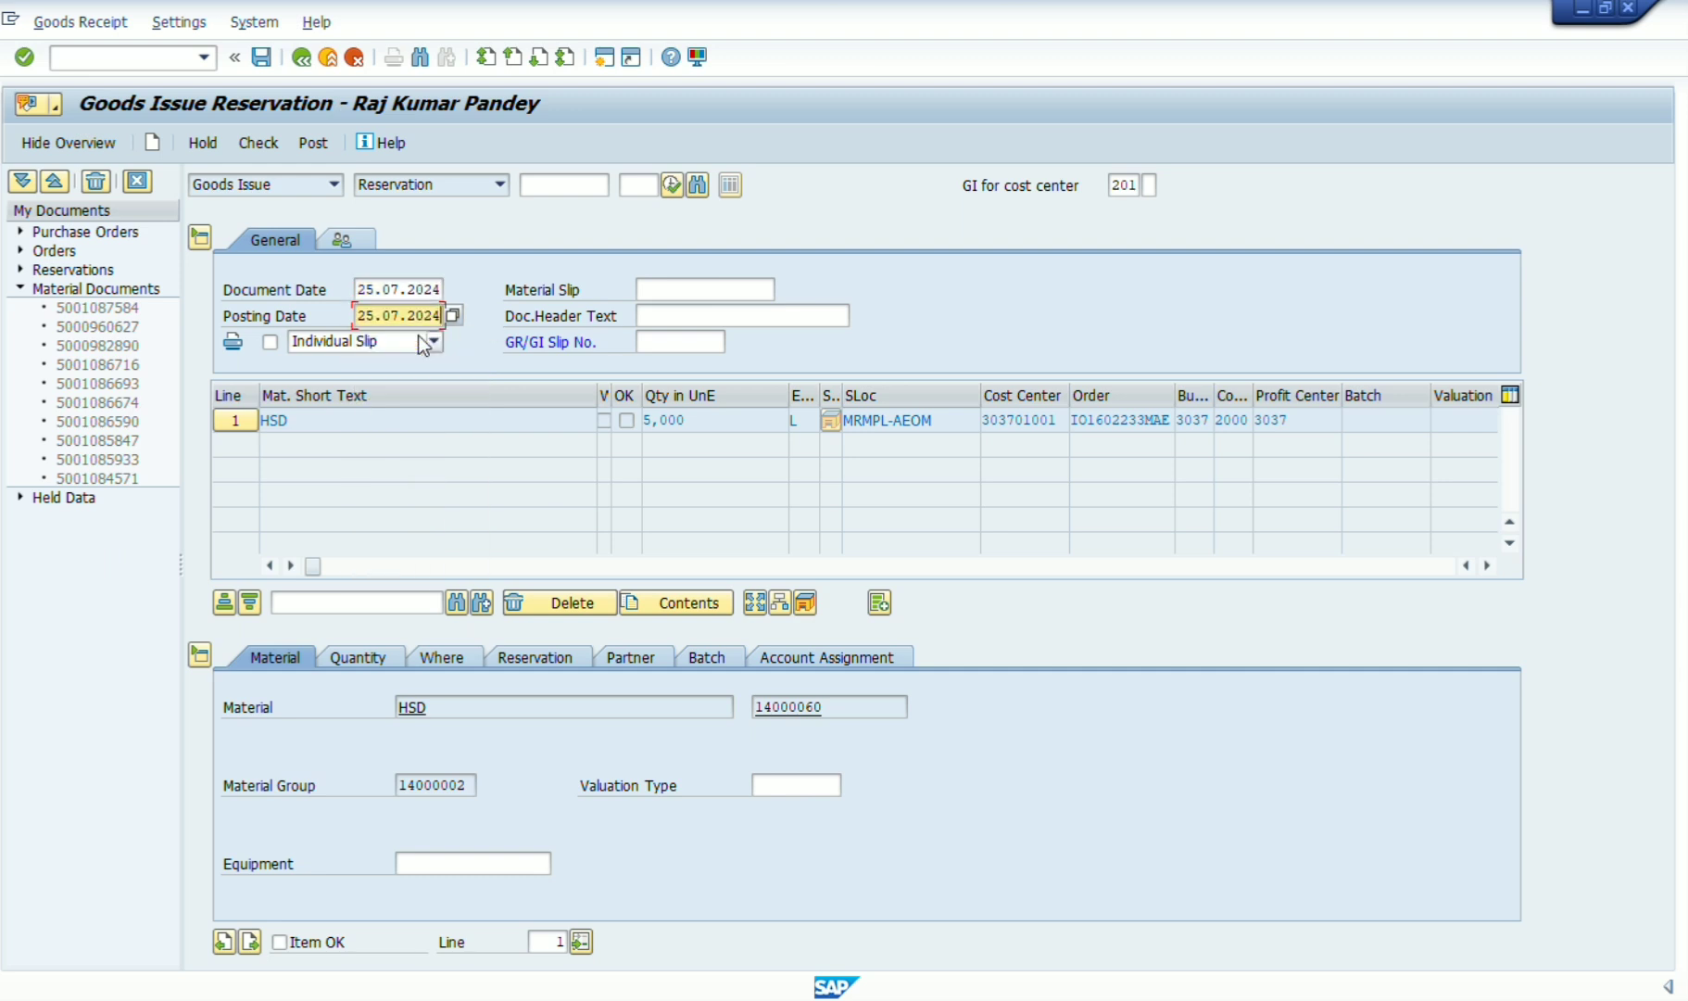
pyautogui.click(667, 342)
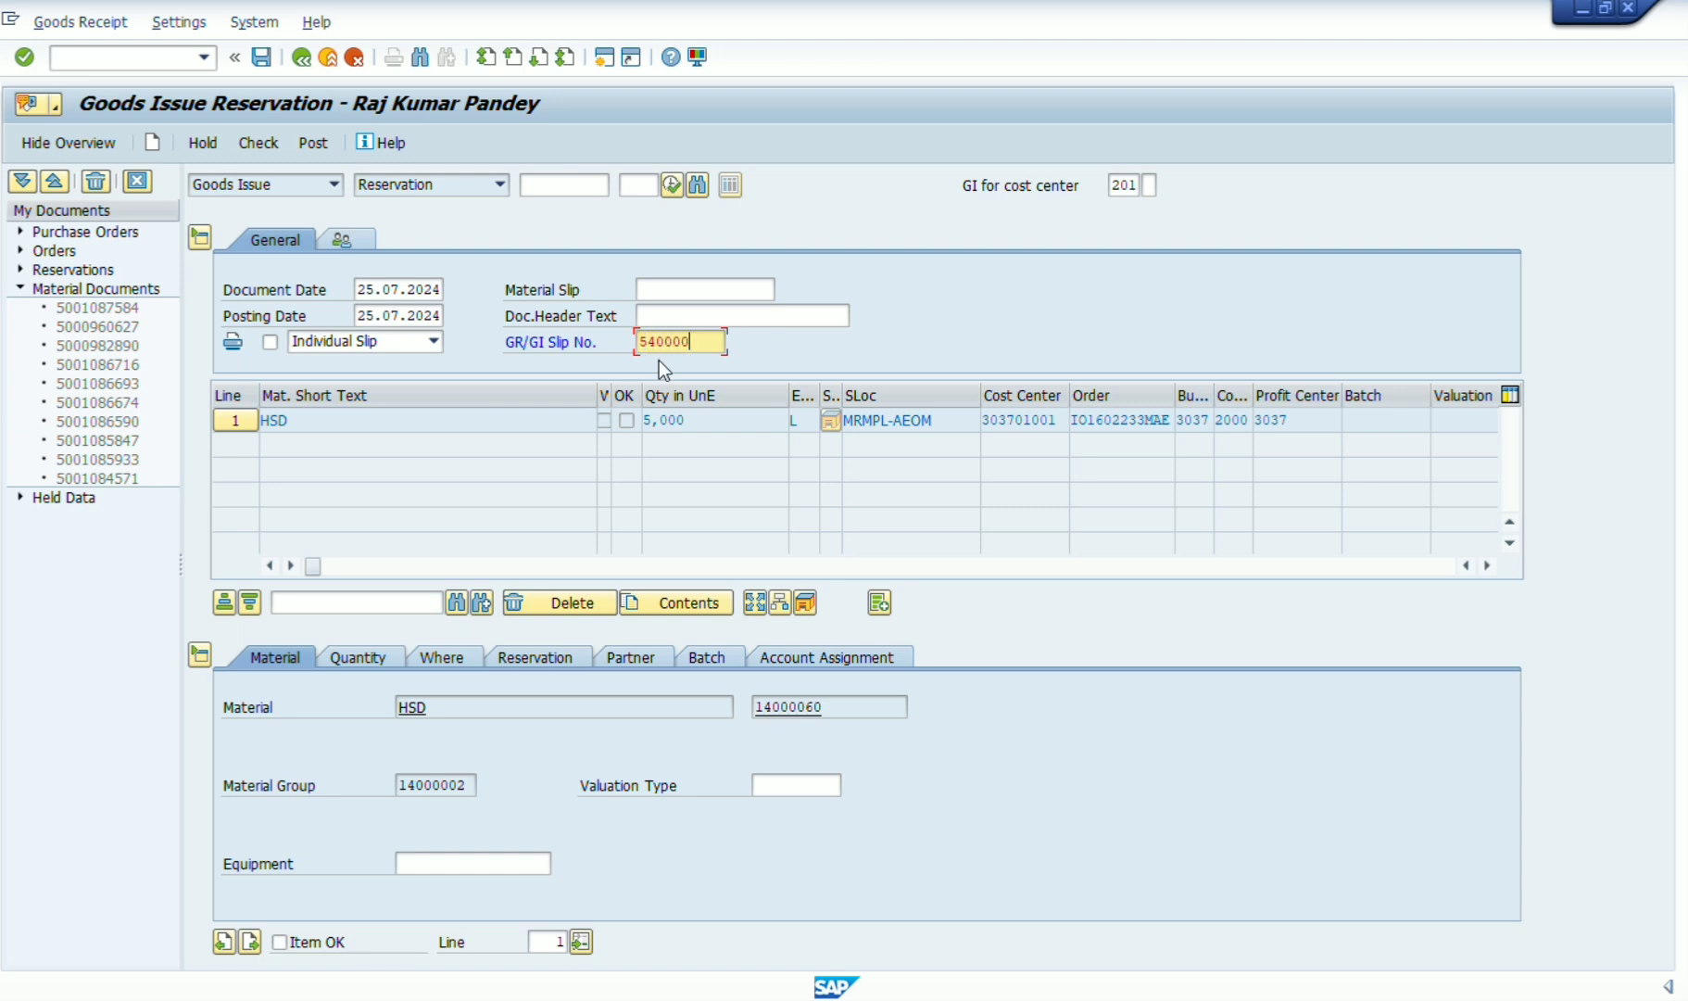
pyautogui.write('5400002640')
# Enter material slip 4580 and header text 'issued on debitable'.
pyautogui.click(699, 284)
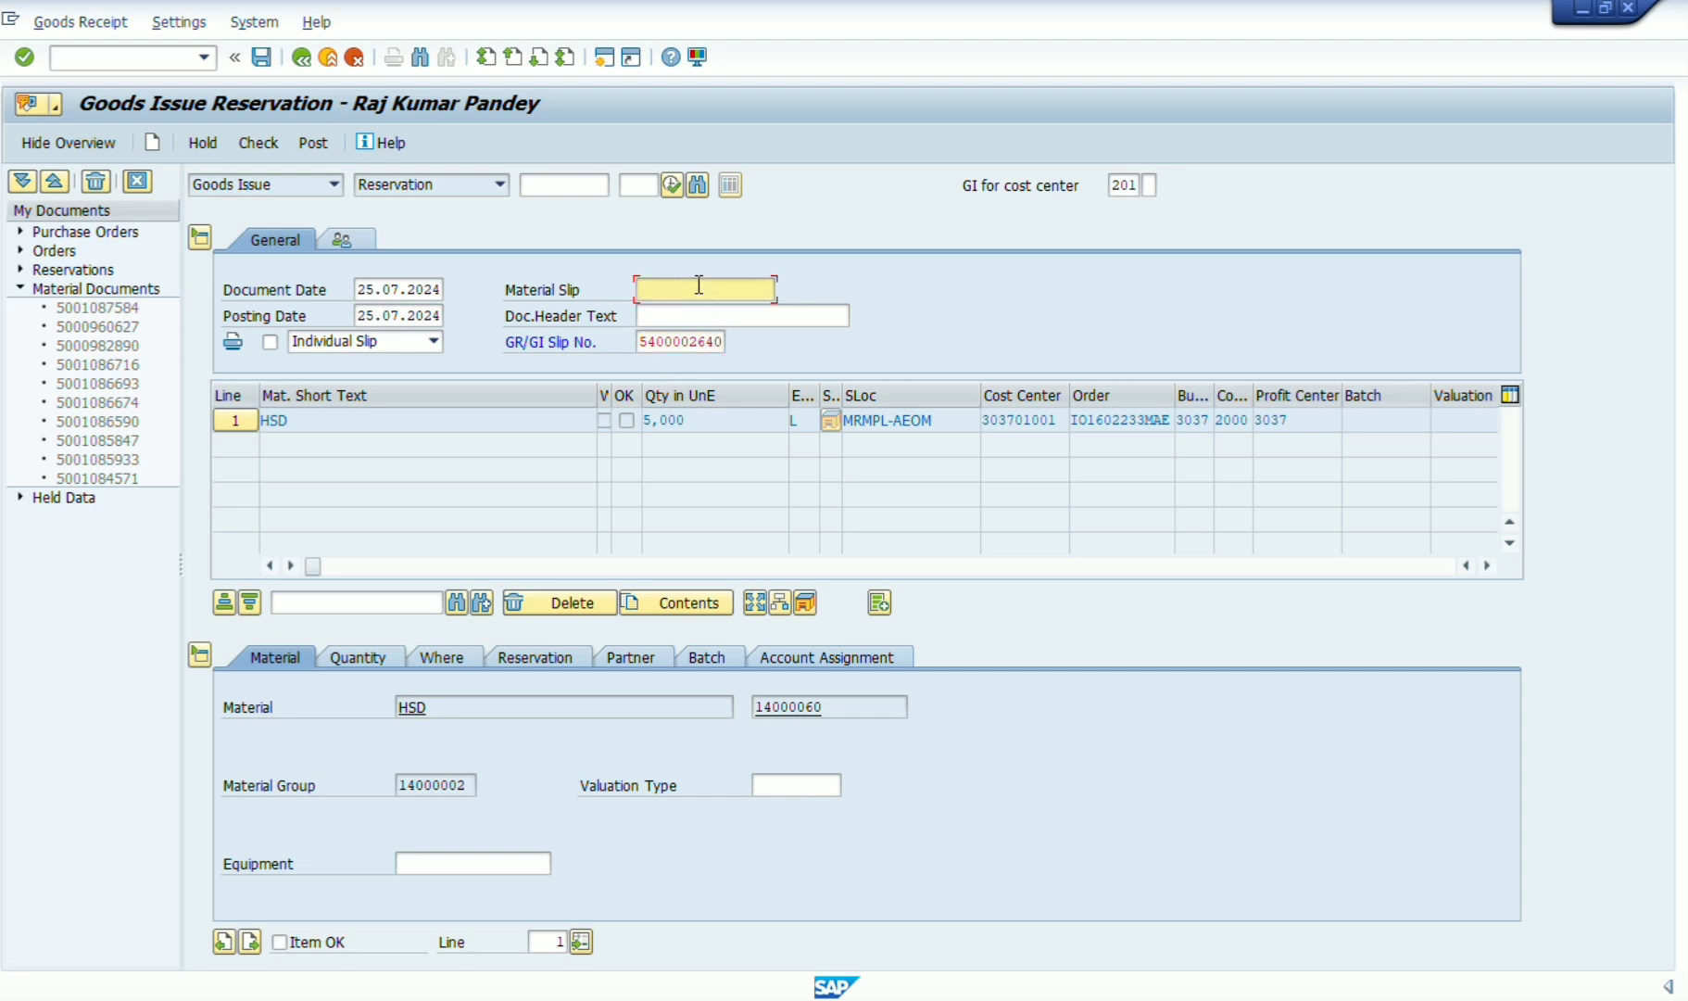
pyautogui.write('4580')
pyautogui.click(745, 314)
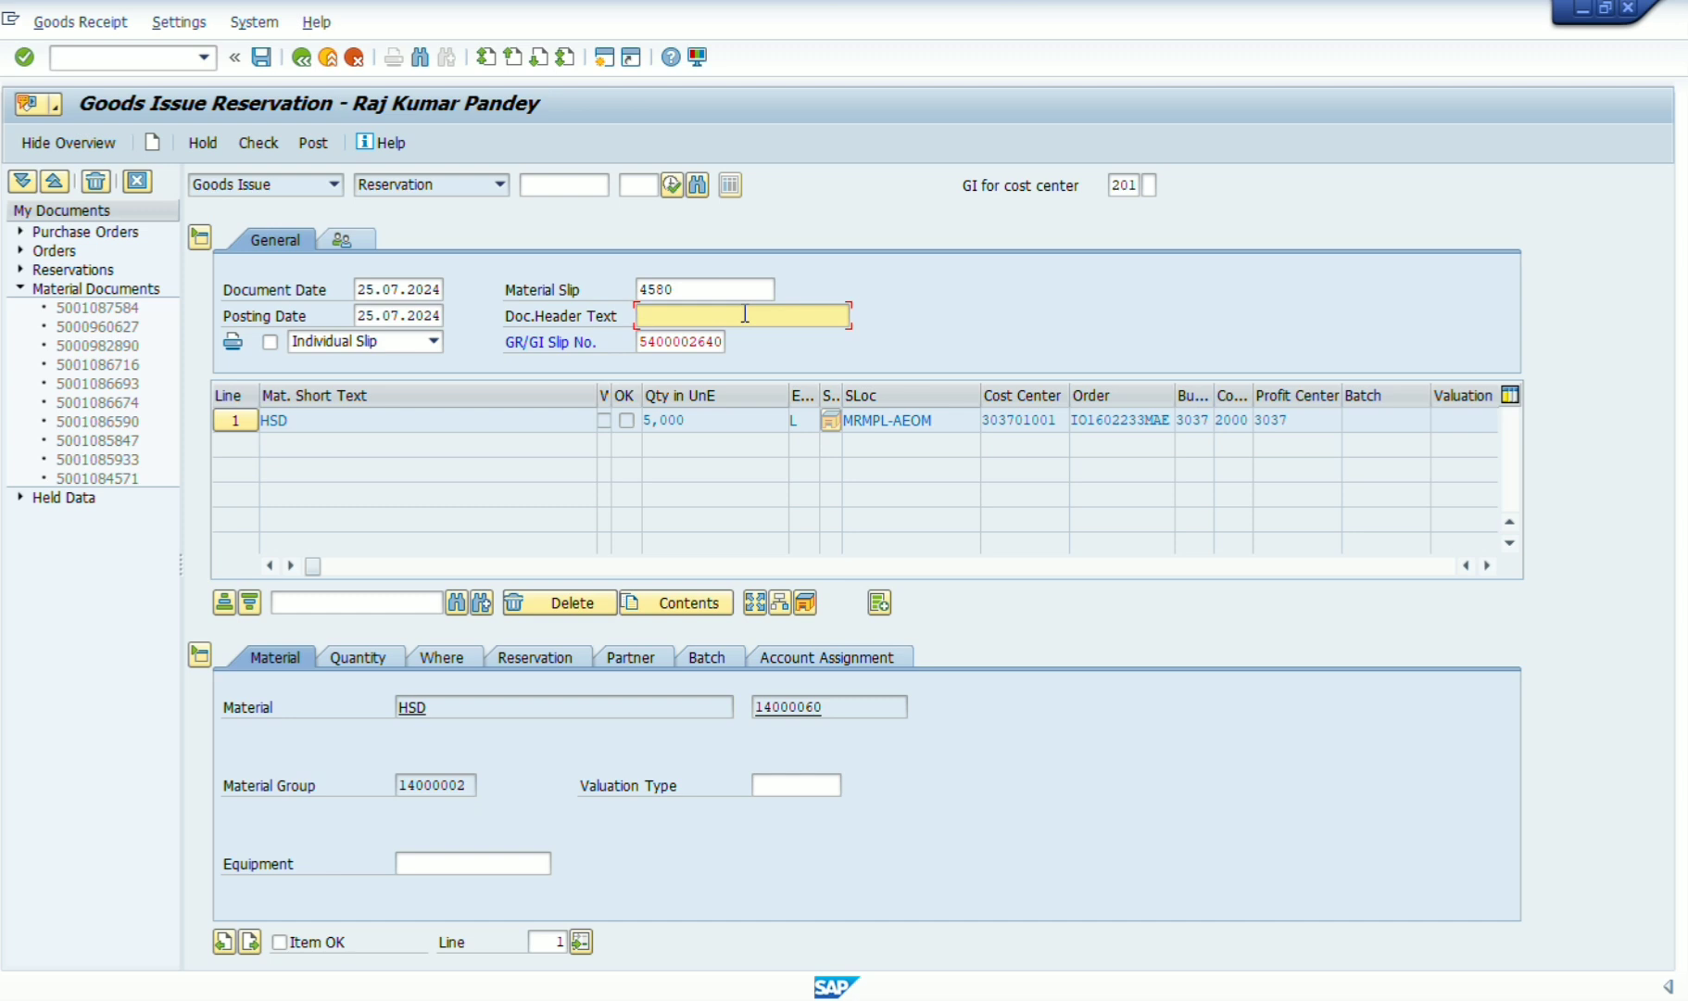
pyautogui.write('issue')
pyautogui.press('BackSpace')
pyautogui.press('BackSpace')
pyautogui.write('ued')
pyautogui.write('on debitable')
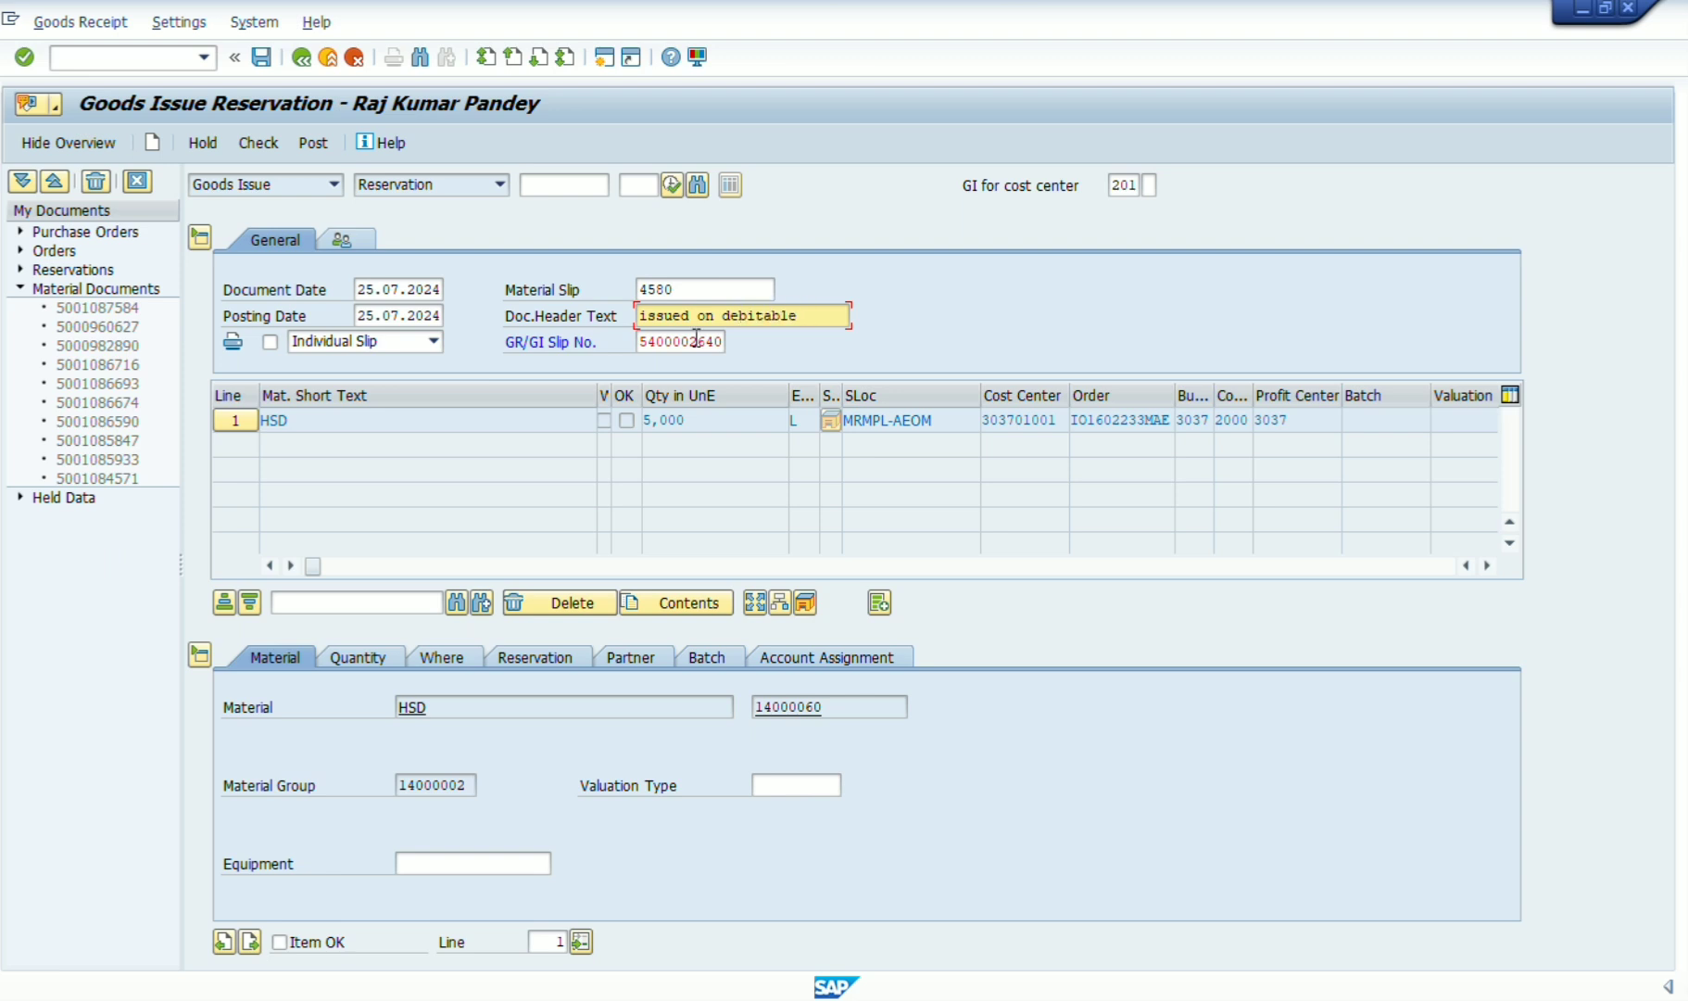
# Review item 1's Quantity, Where, Reservation, Partner and Batch tabs, ending on Where (MRMPL-AEOM).
pyautogui.click(356, 657)
pyautogui.click(444, 659)
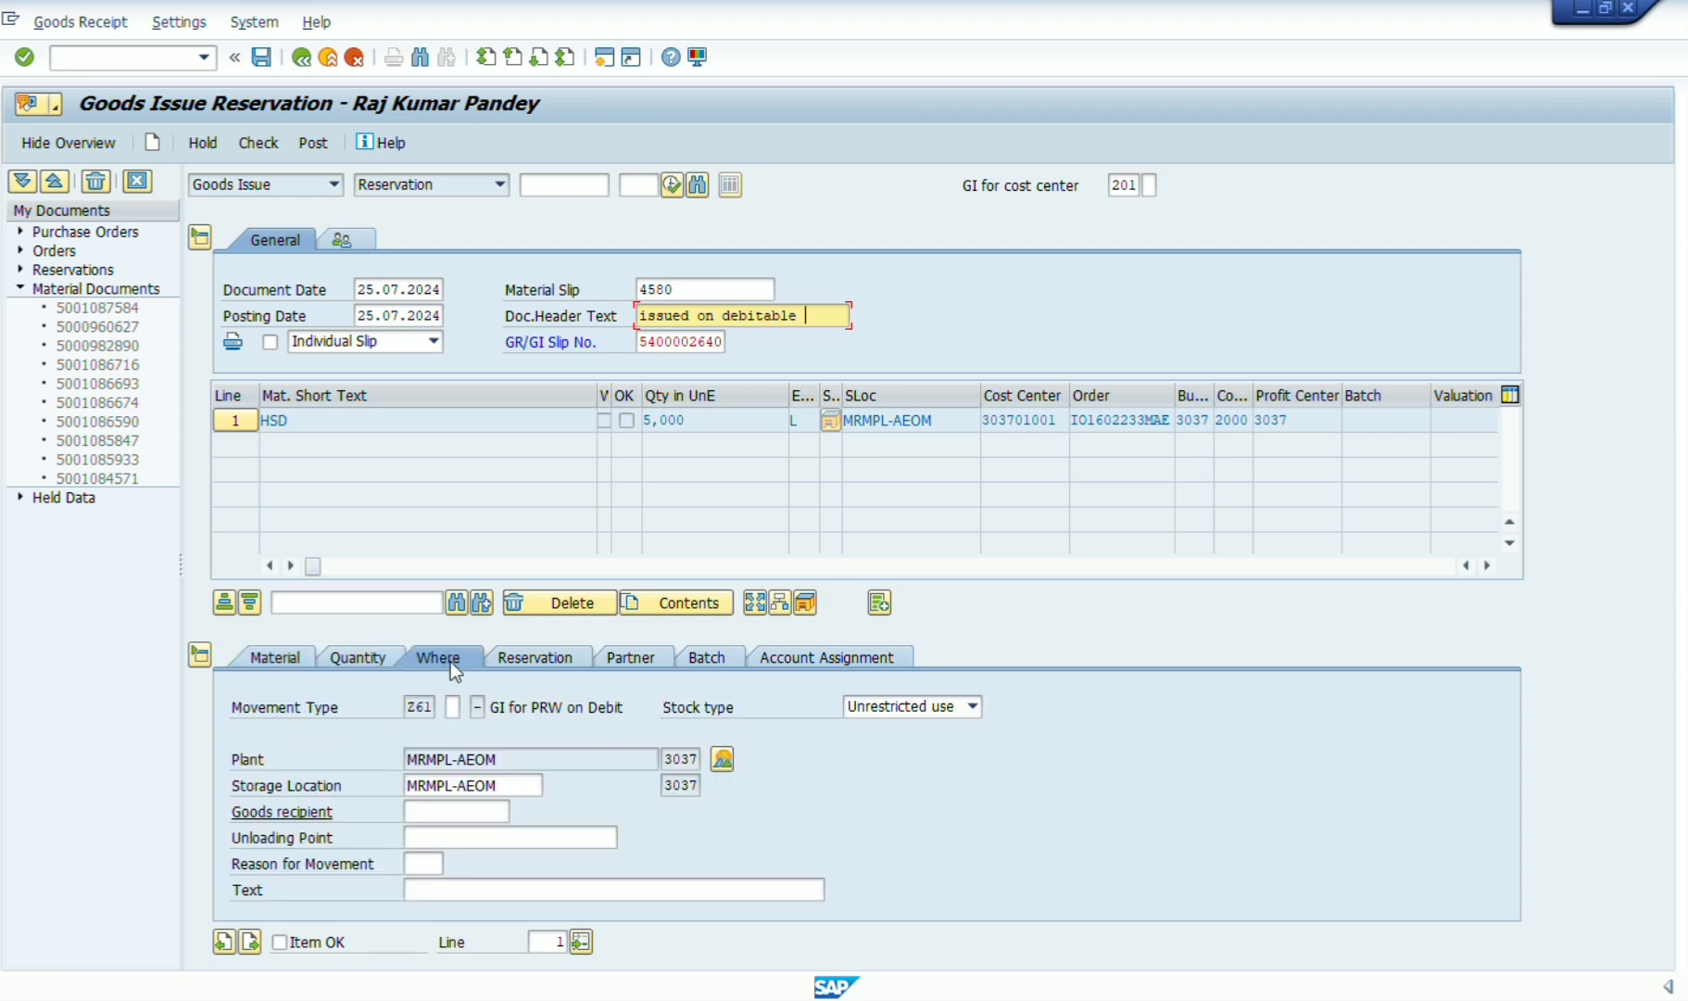
pyautogui.click(543, 656)
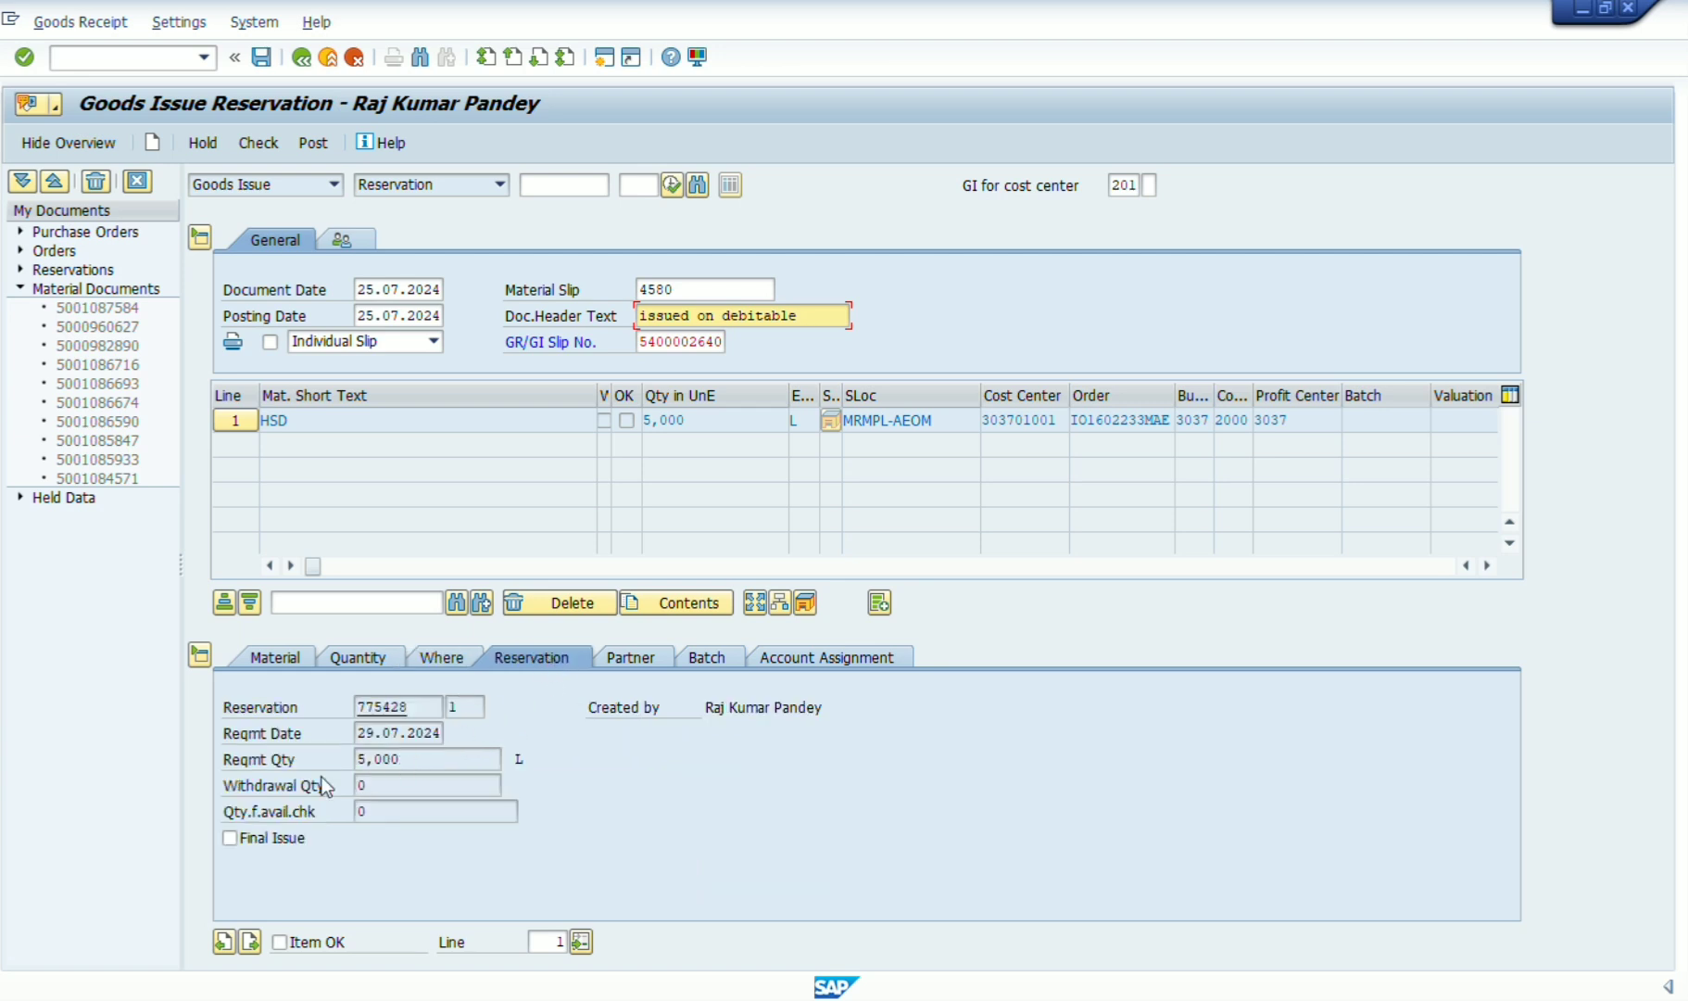
pyautogui.click(630, 659)
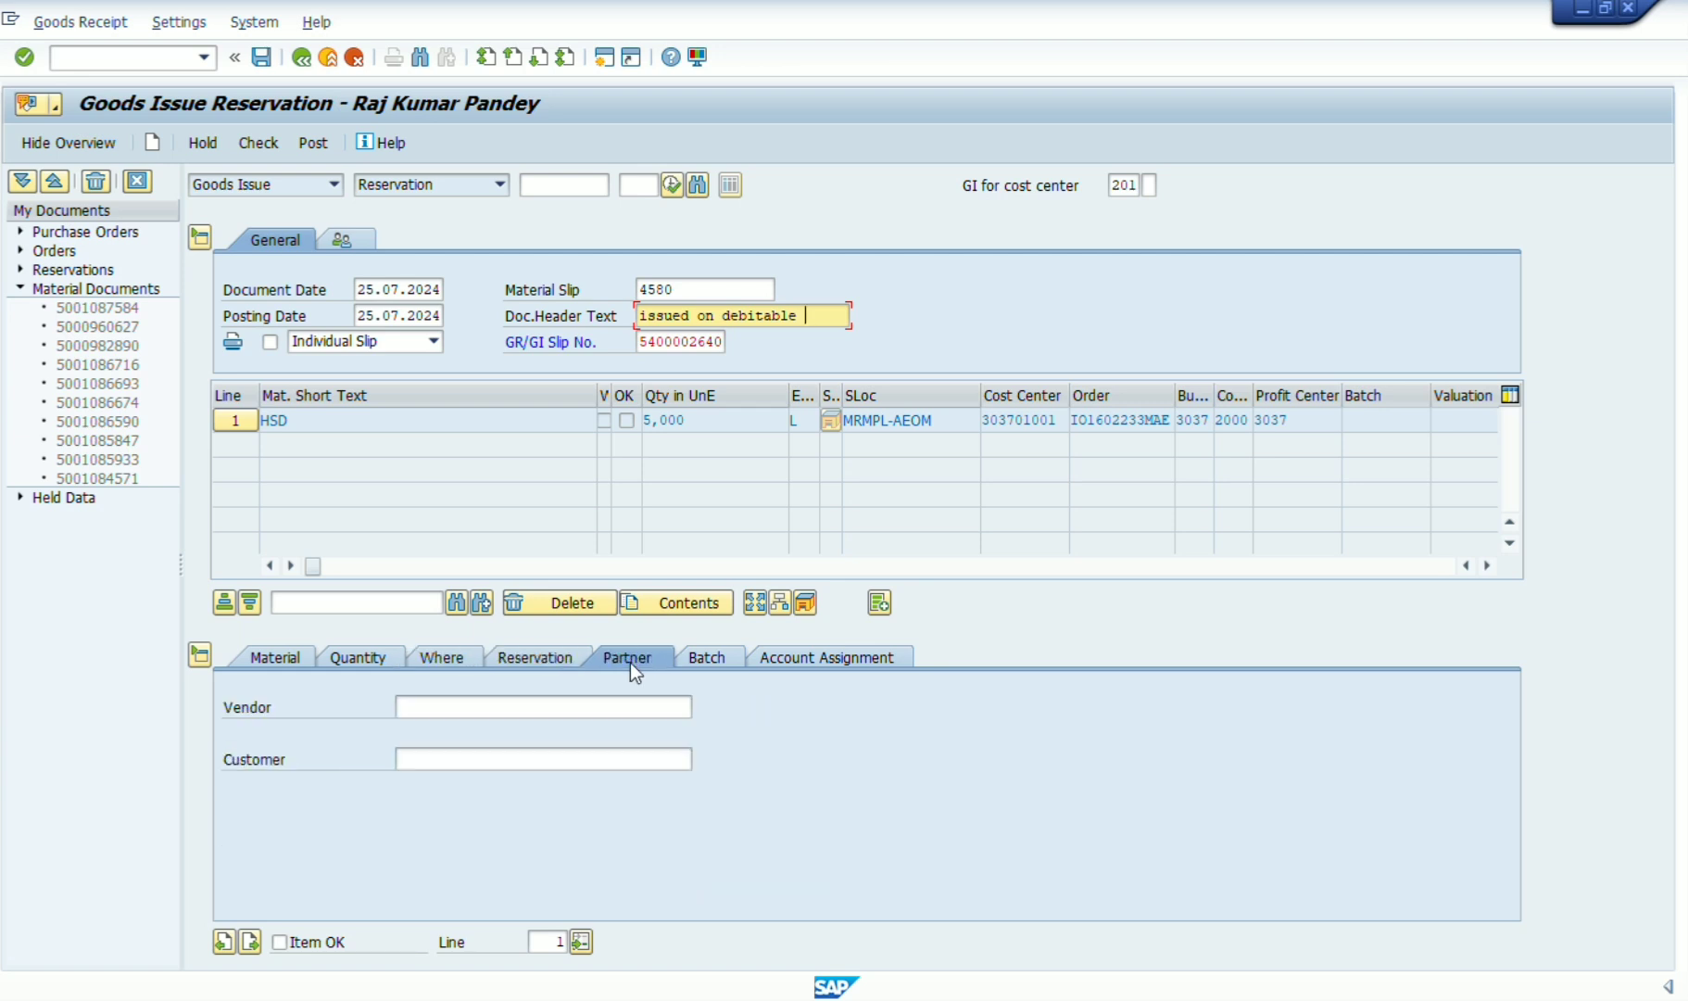
pyautogui.click(706, 664)
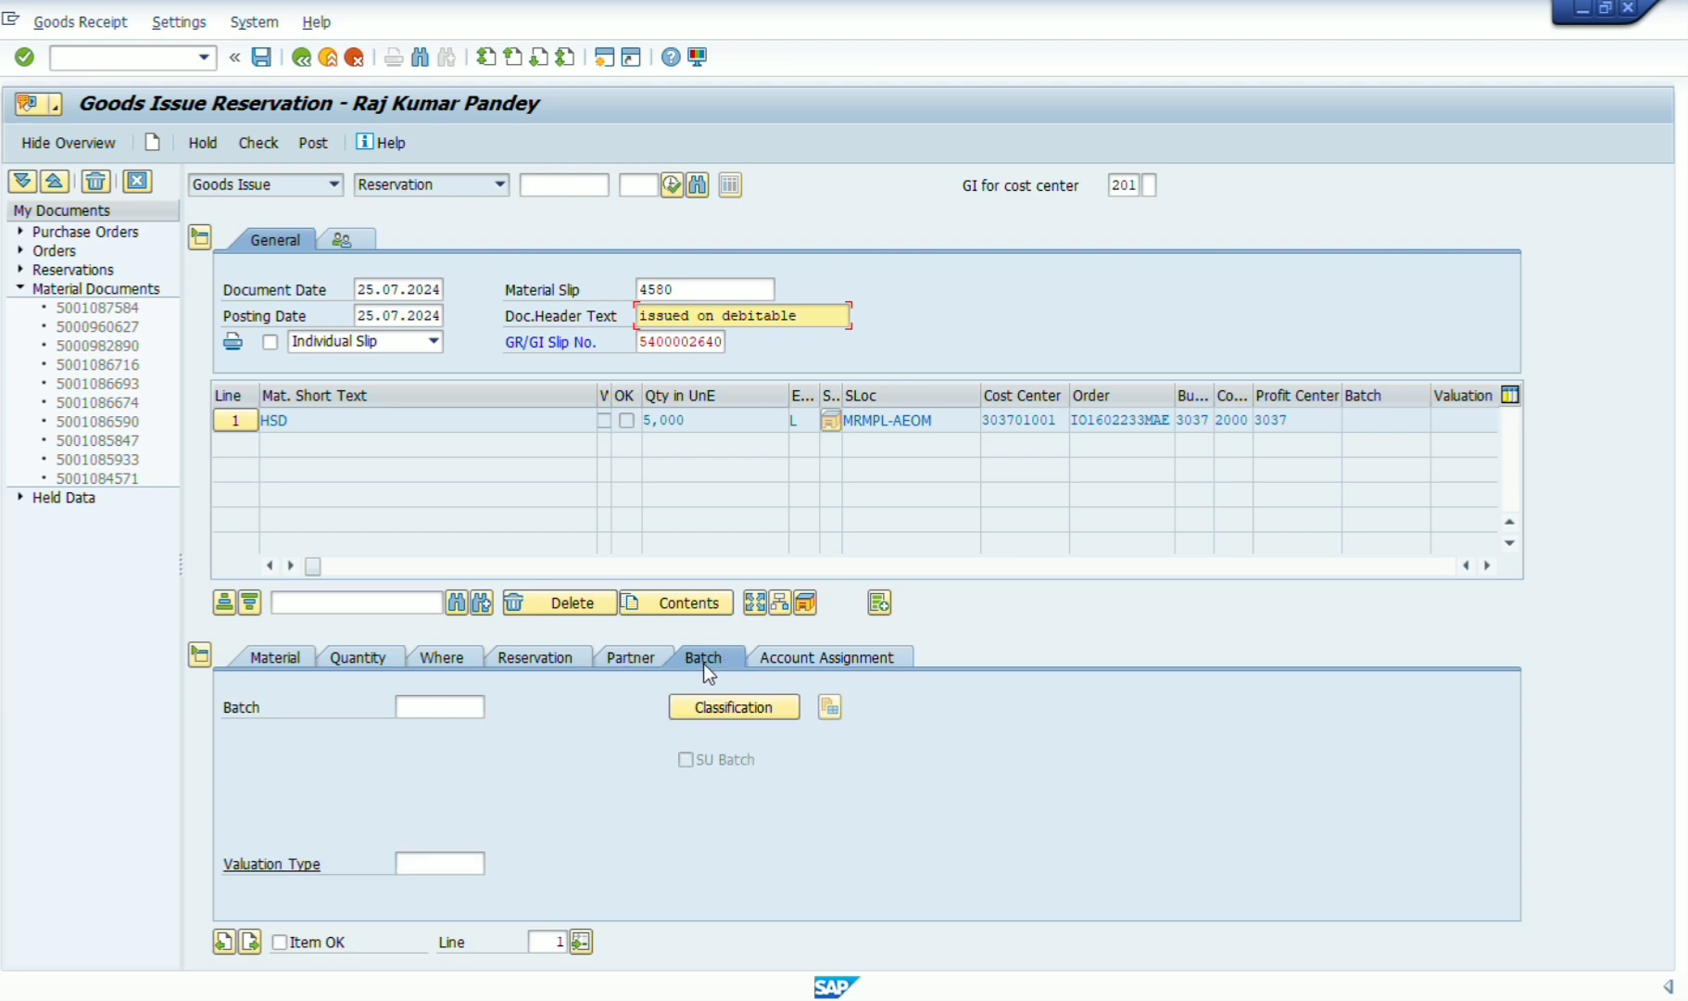
pyautogui.click(456, 707)
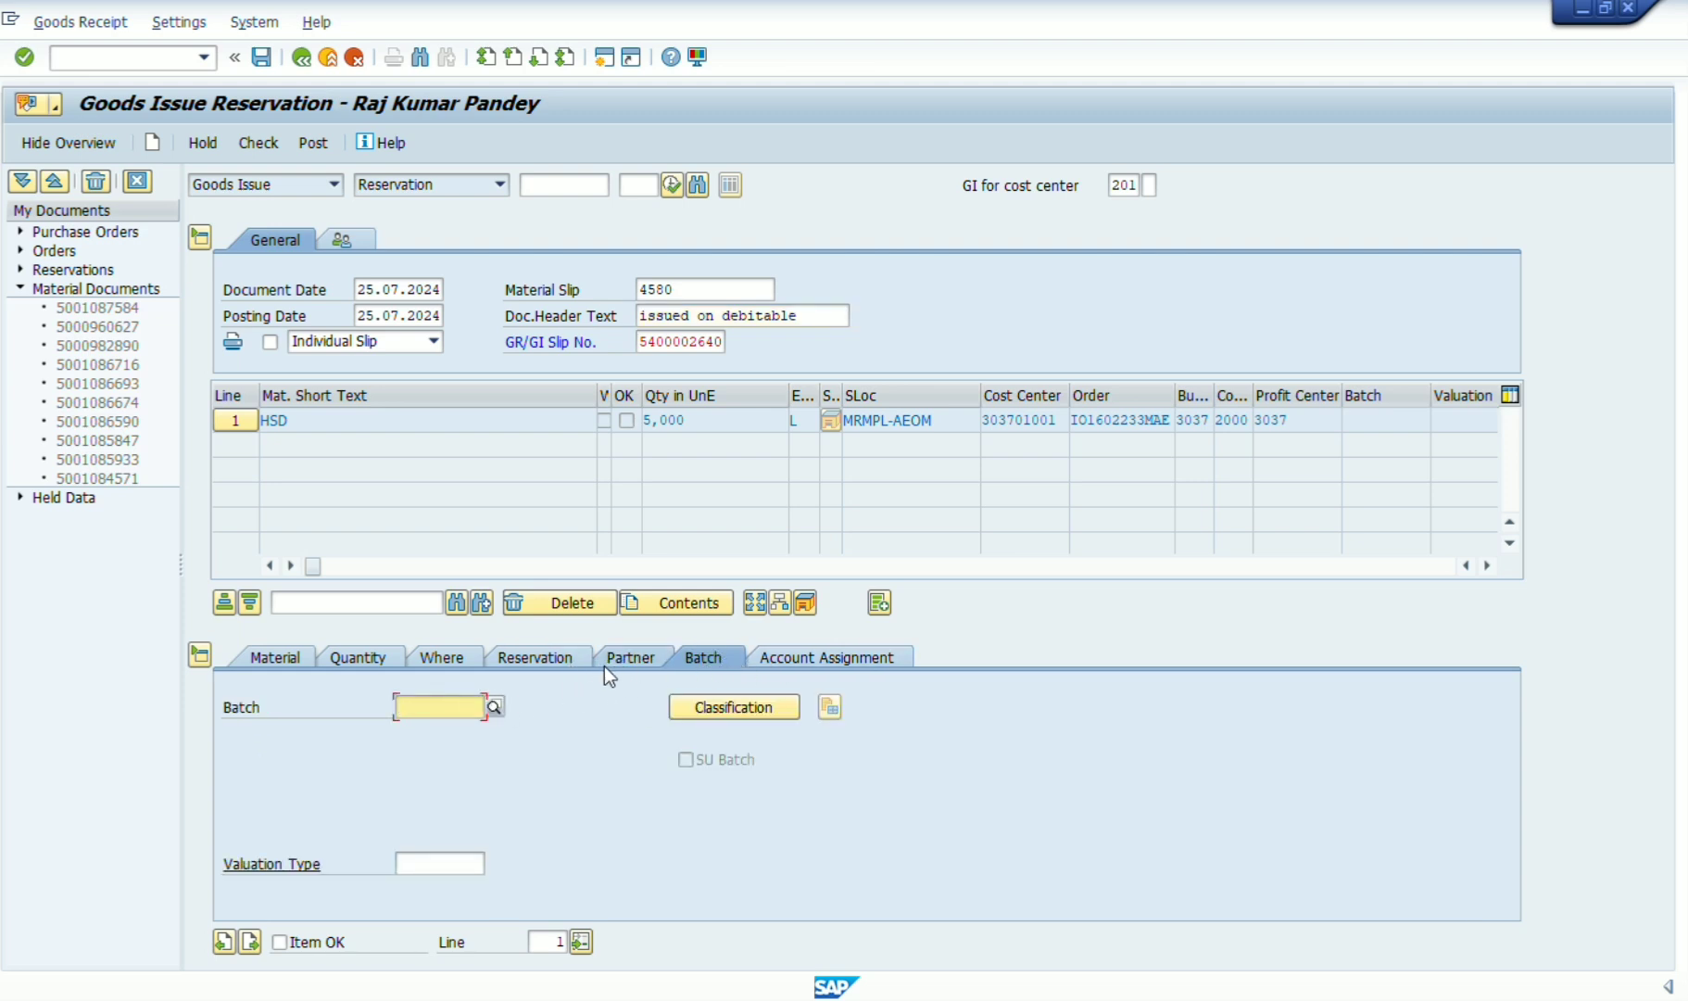
pyautogui.click(454, 658)
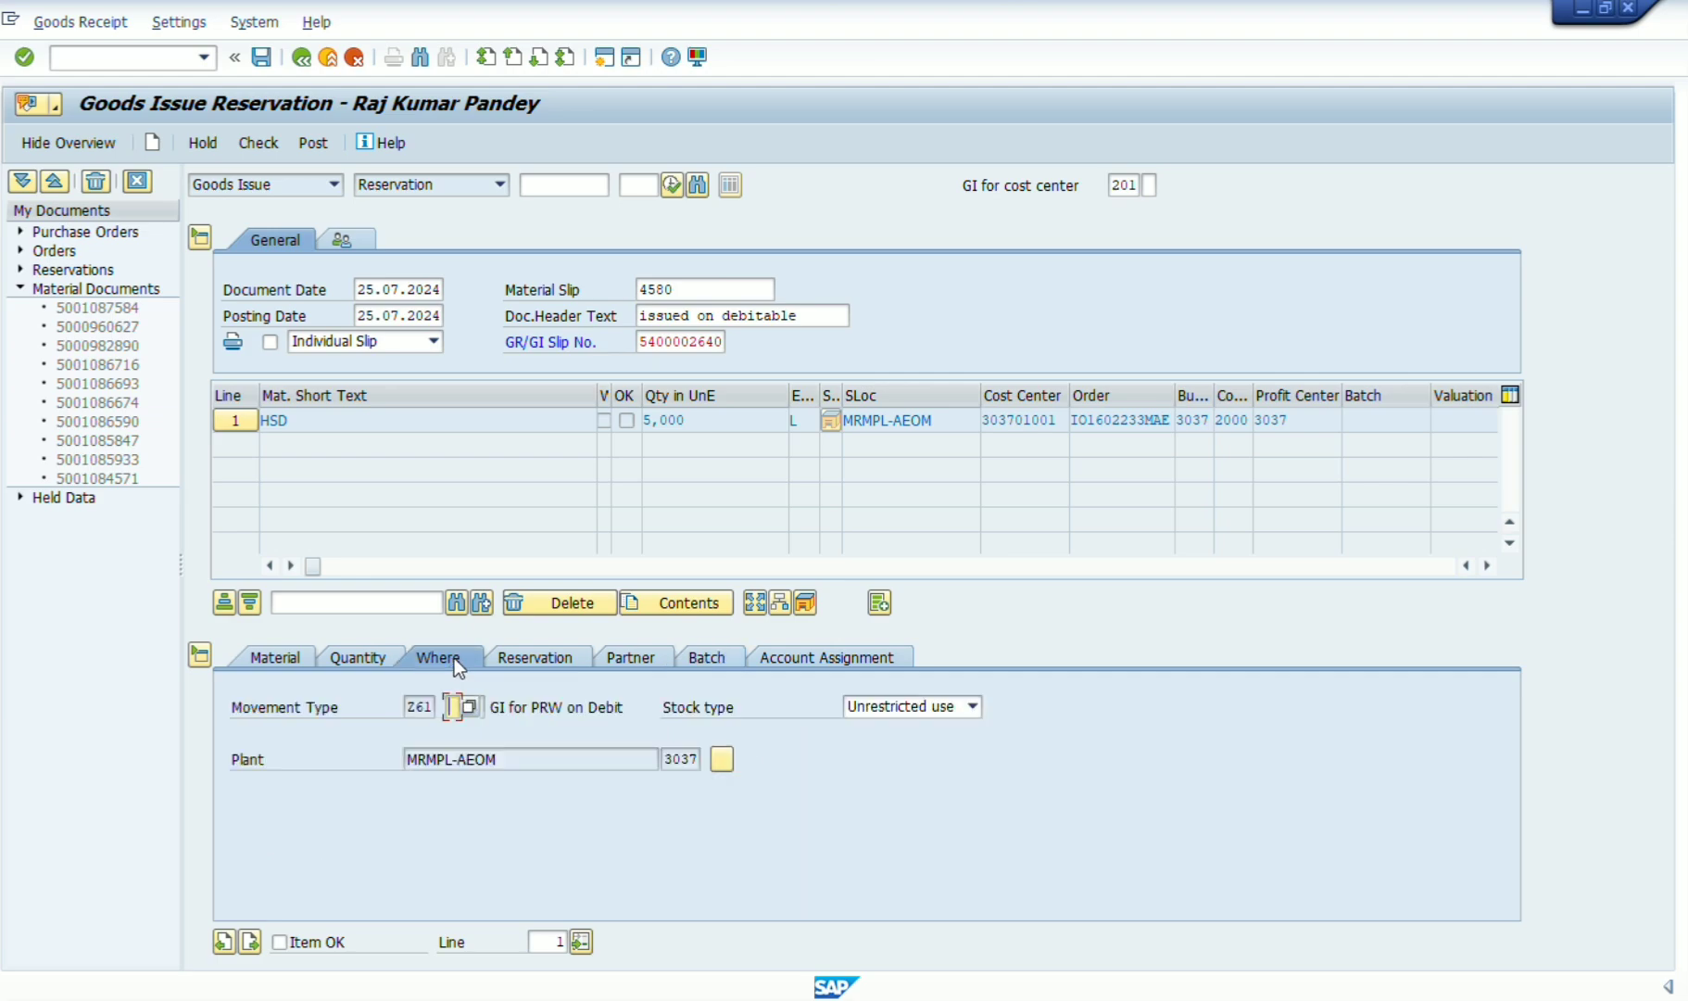
pyautogui.click(723, 761)
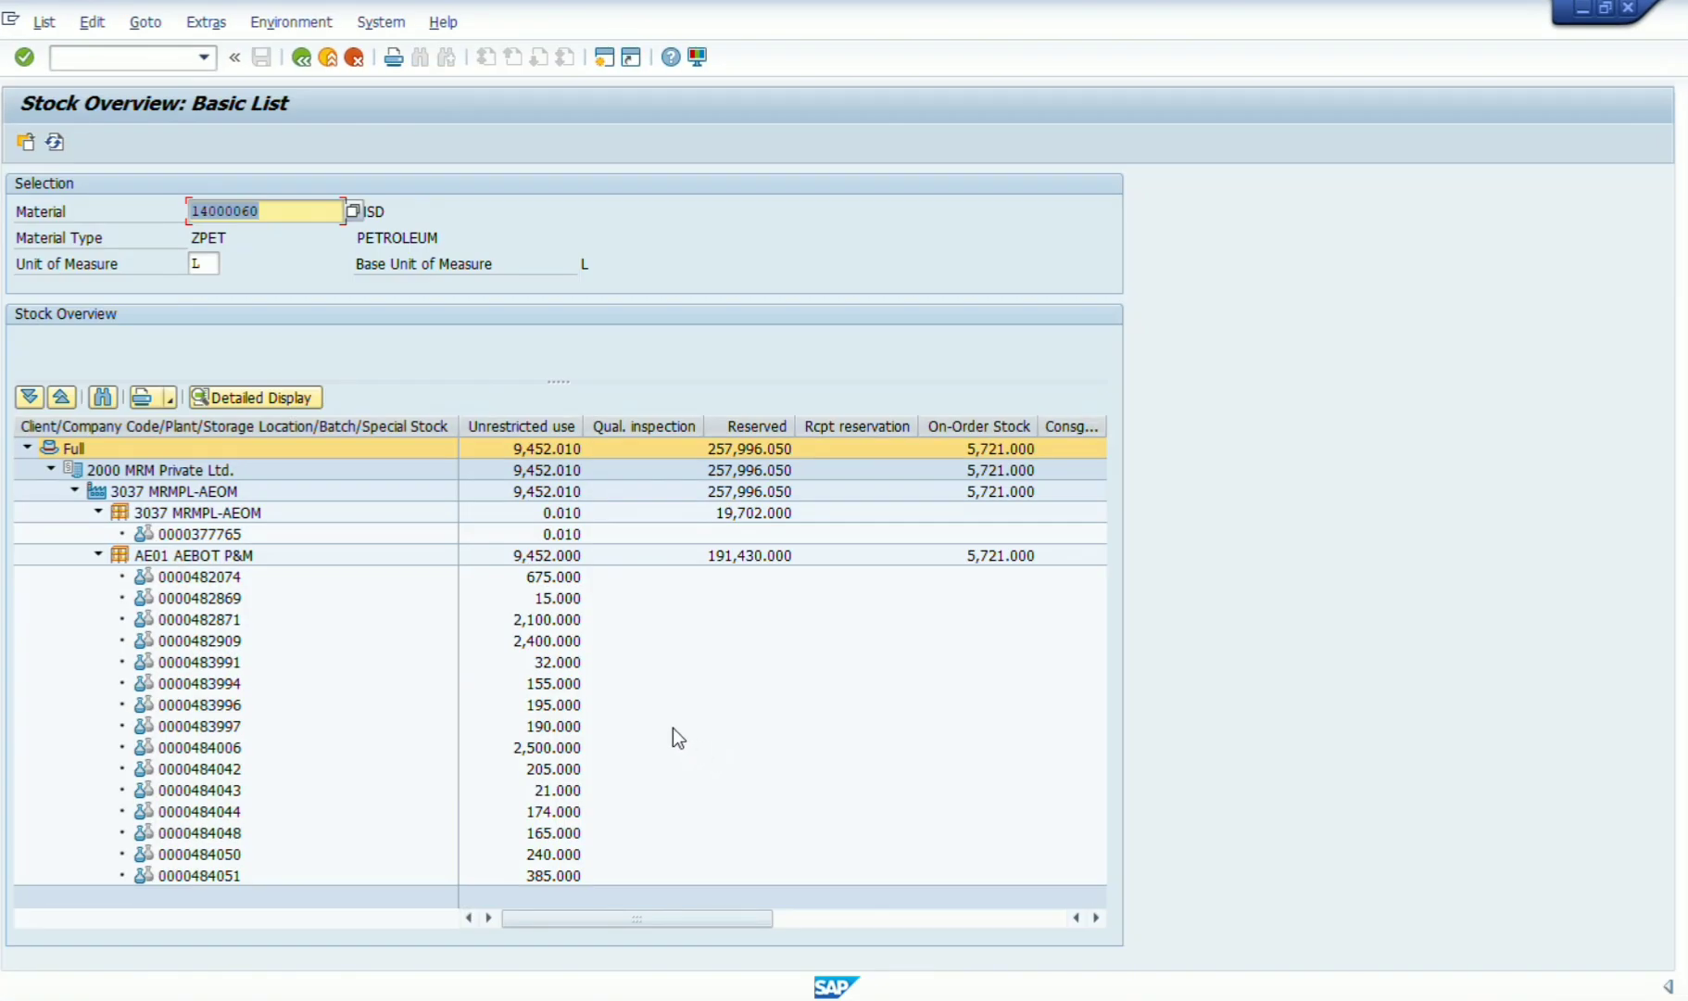
pyautogui.click(200, 580)
pyautogui.click(550, 751)
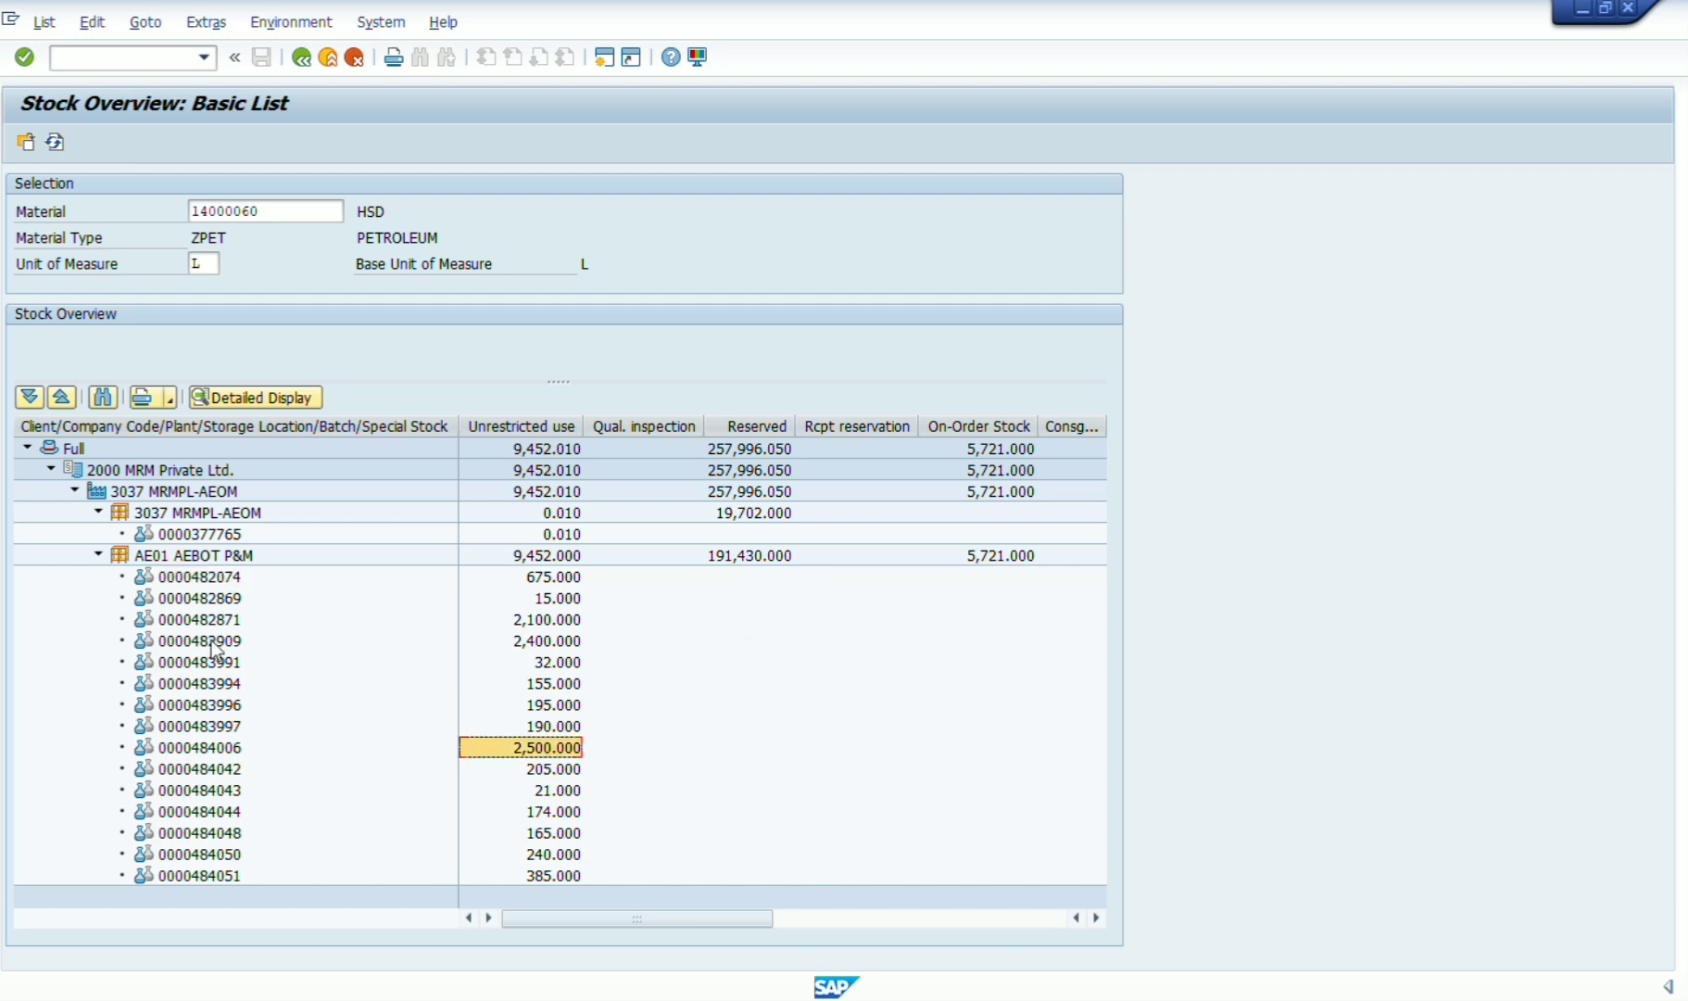
pyautogui.click(553, 640)
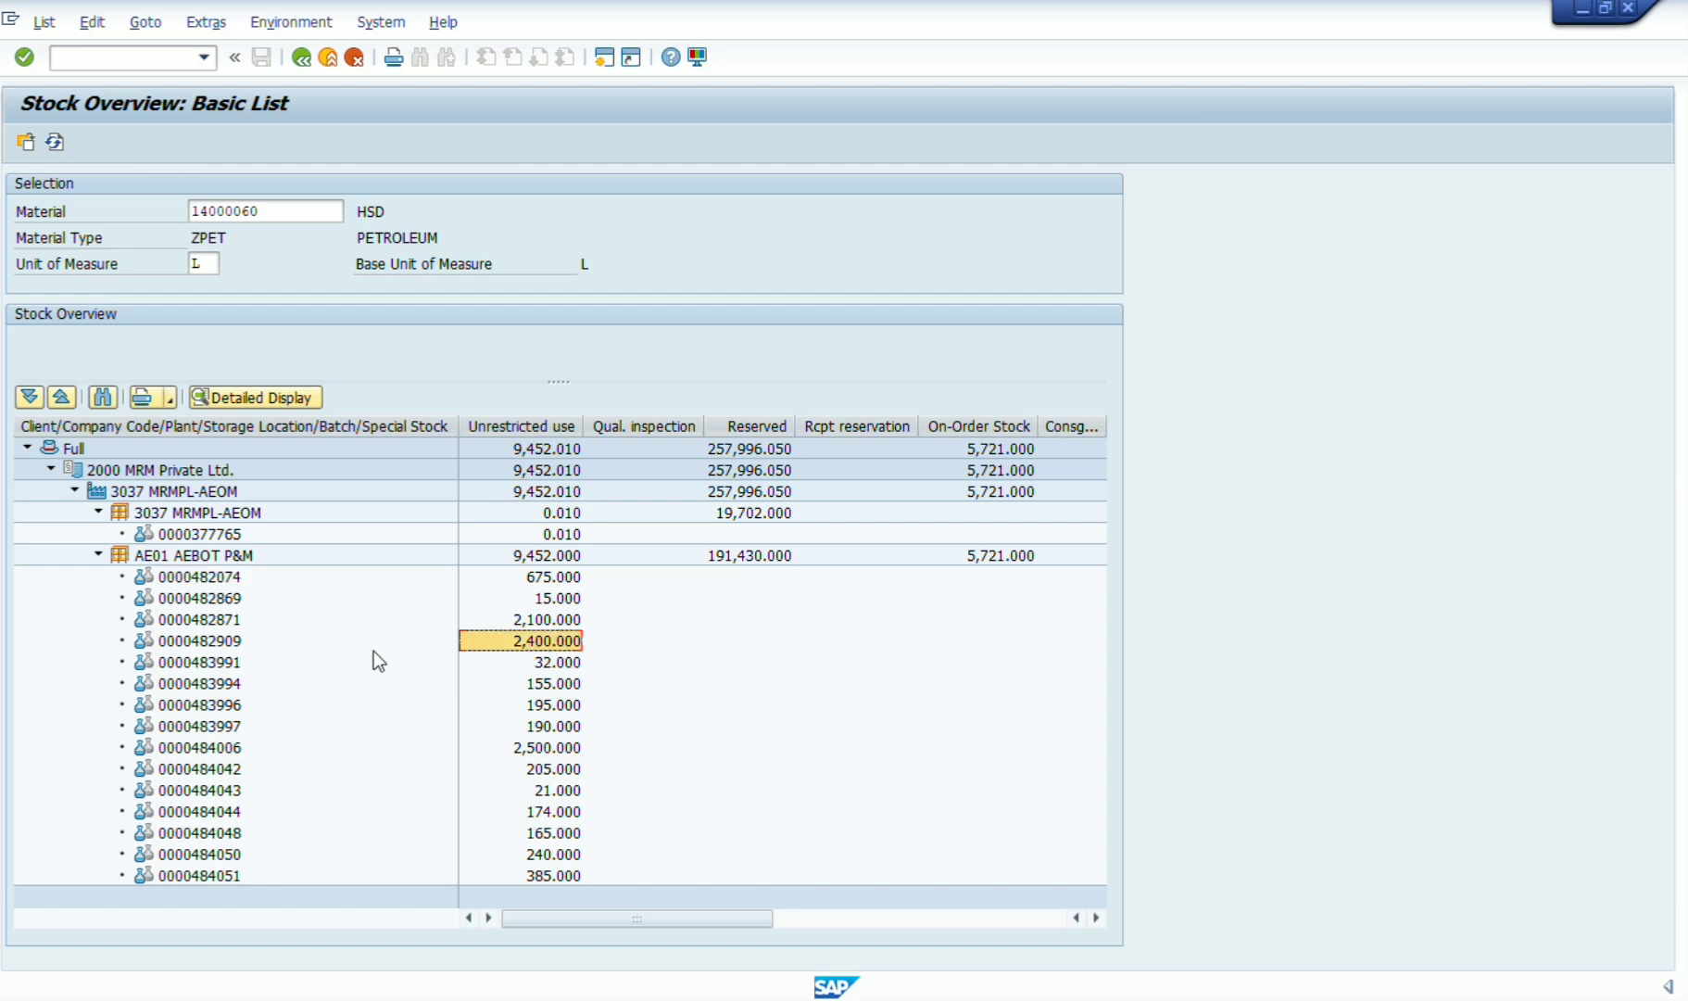
pyautogui.click(225, 620)
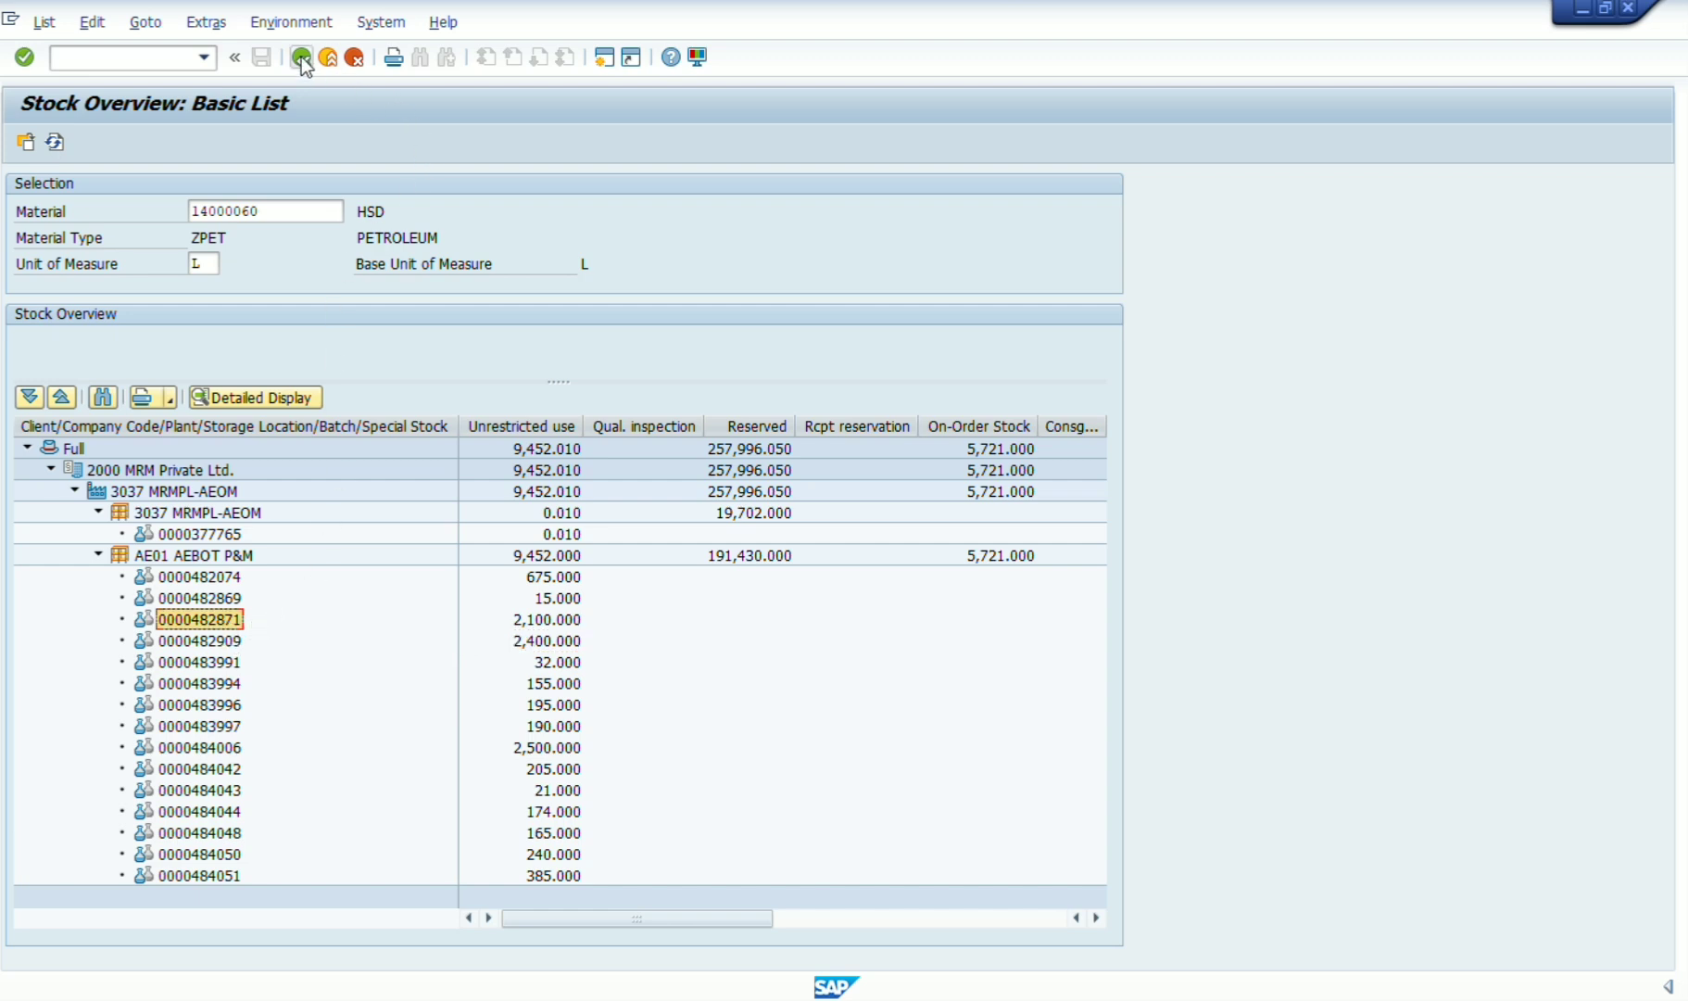
pyautogui.click(556, 620)
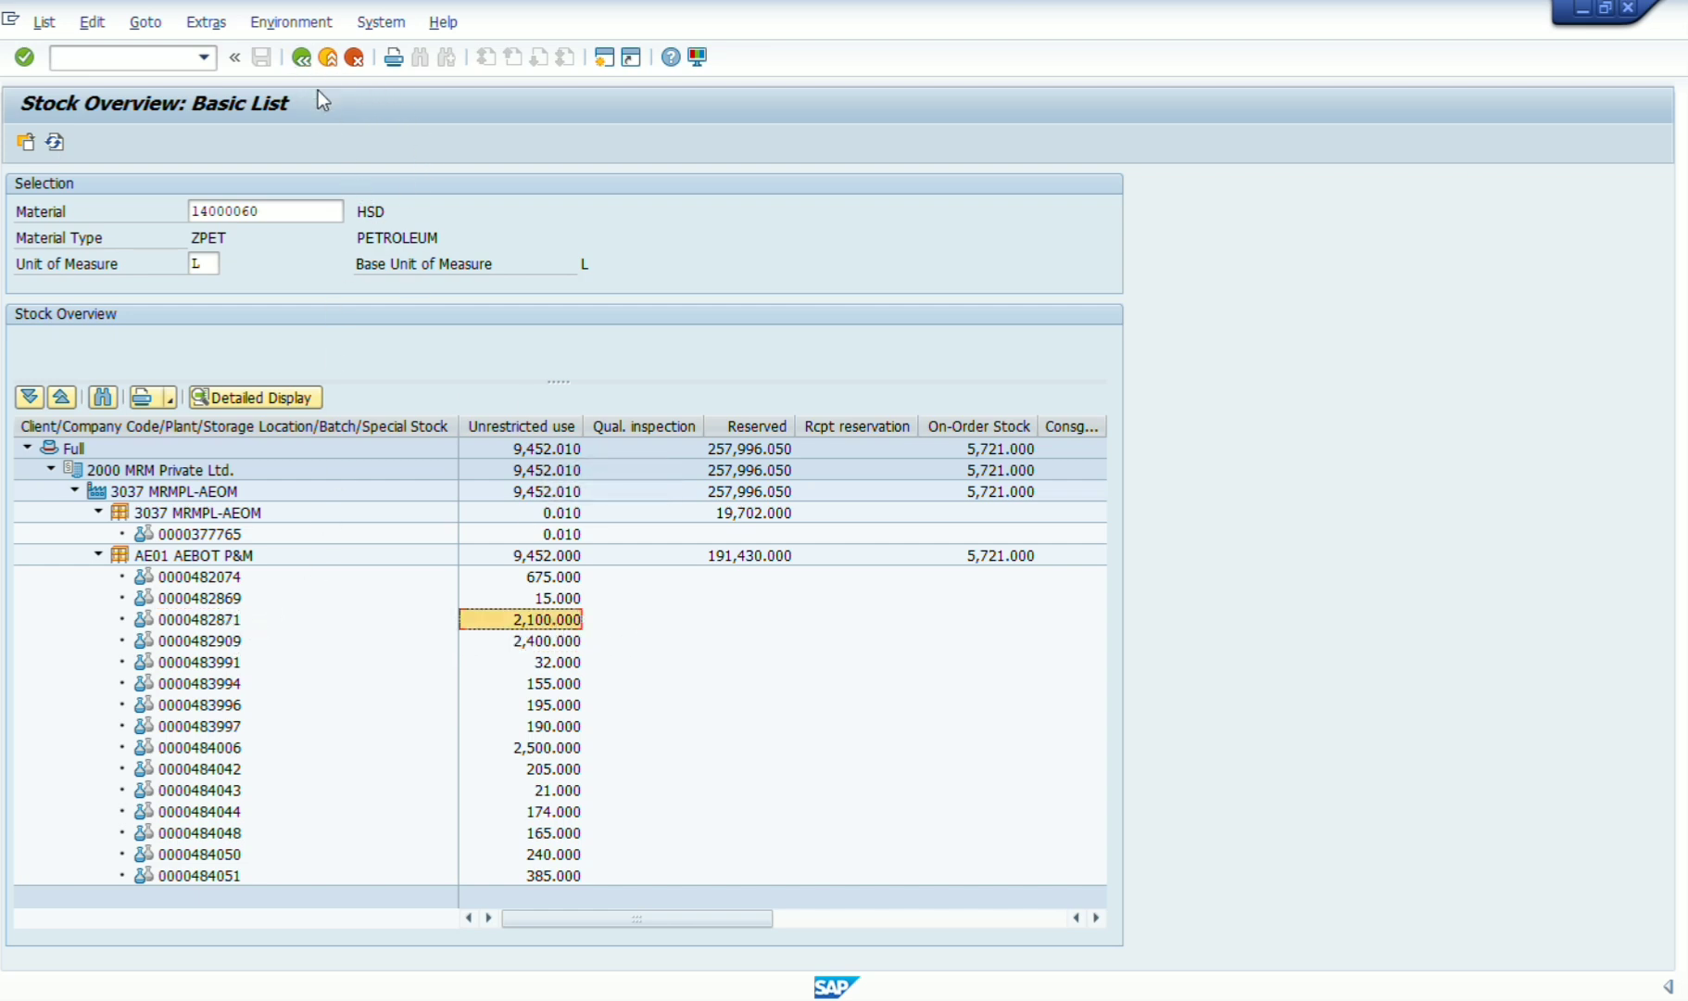
pyautogui.click(301, 57)
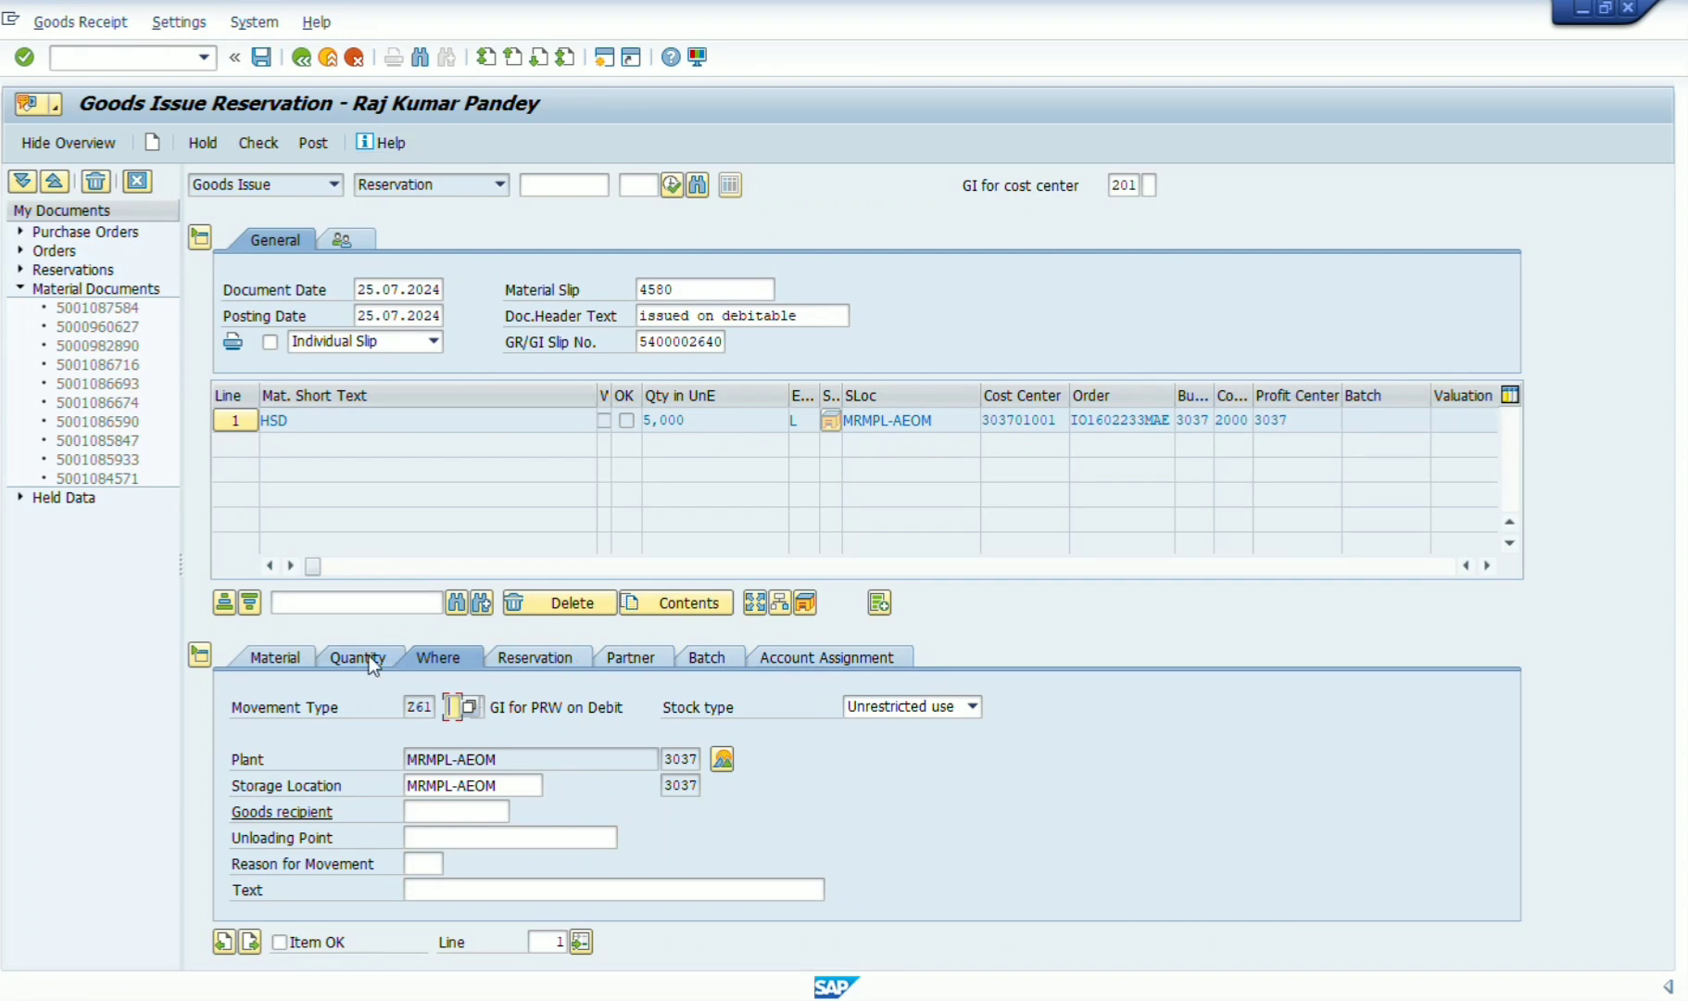
pyautogui.click(704, 658)
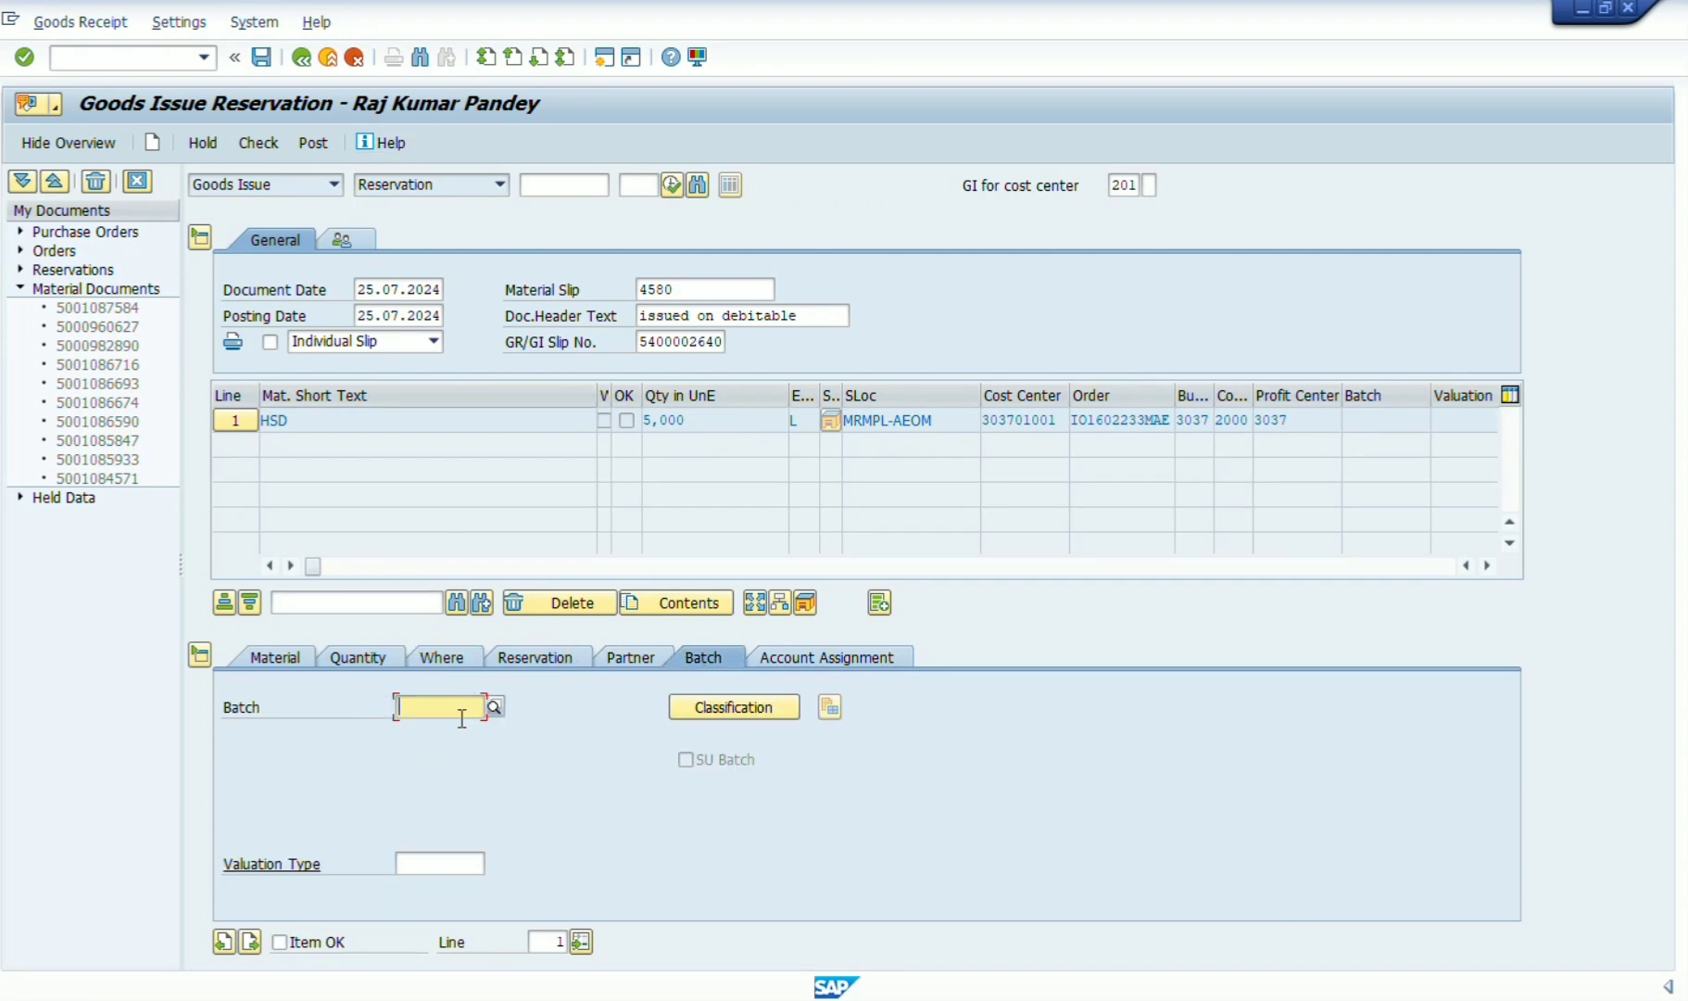
pyautogui.click(353, 656)
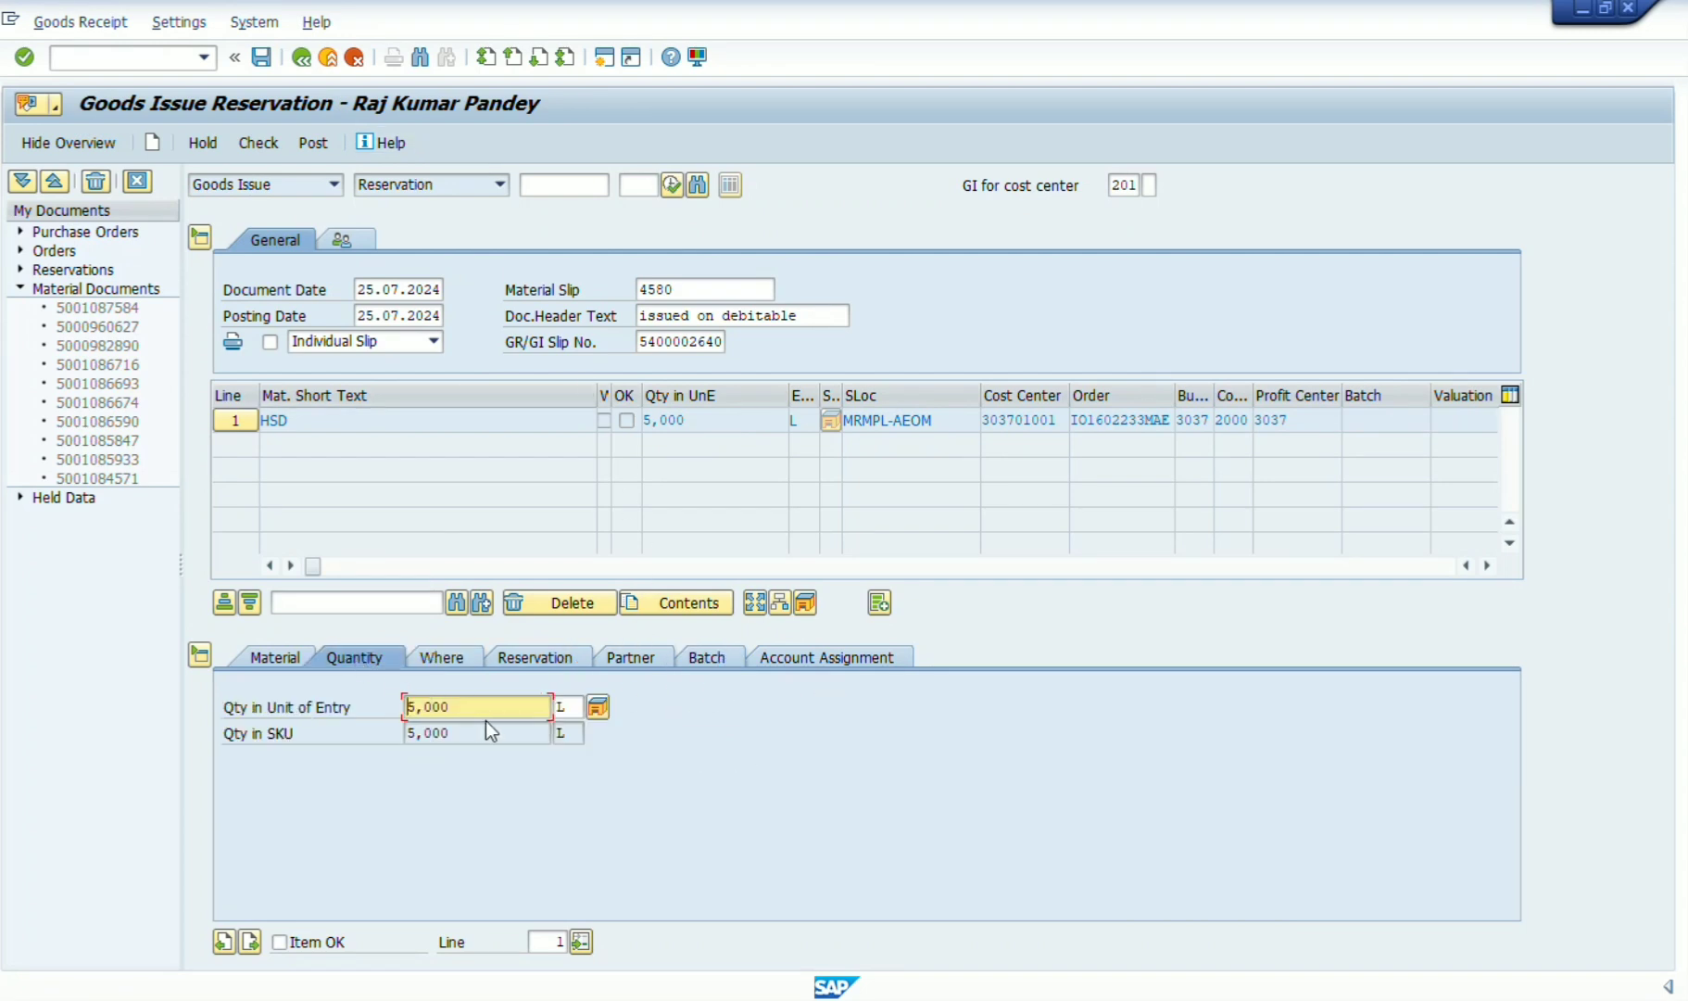
pyautogui.moveTo(480, 709); pyautogui.dragTo(315, 693)
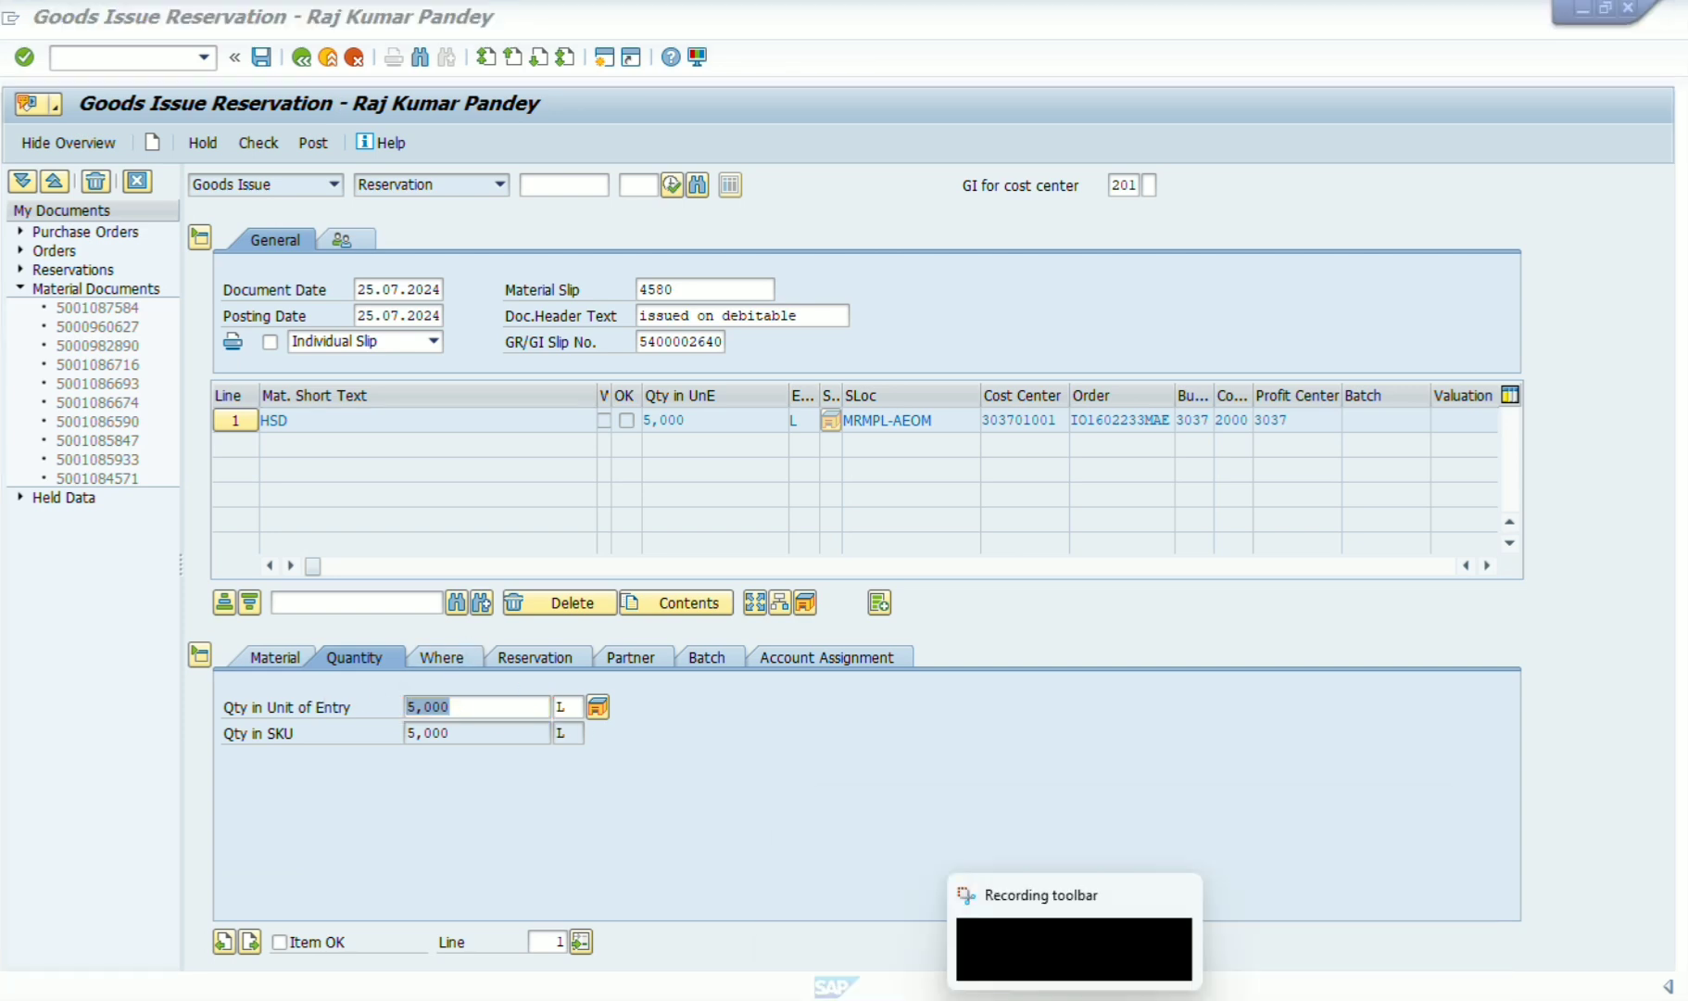
pyautogui.moveTo(1126, 988)
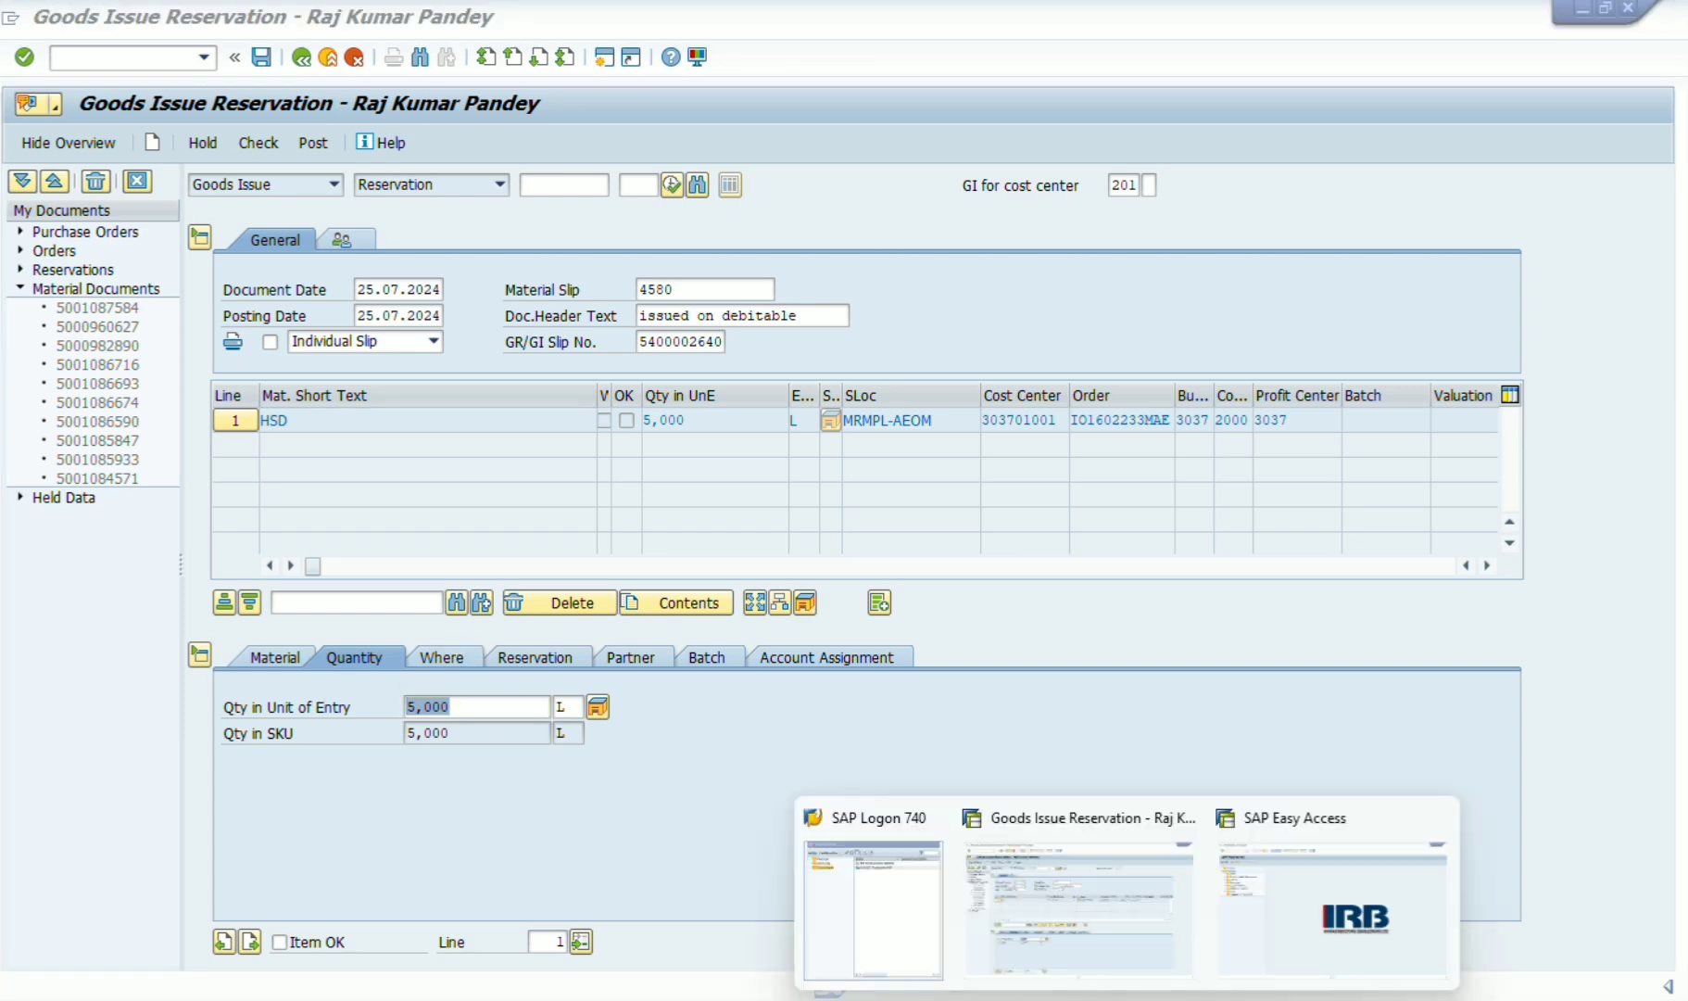
pyautogui.click(471, 657)
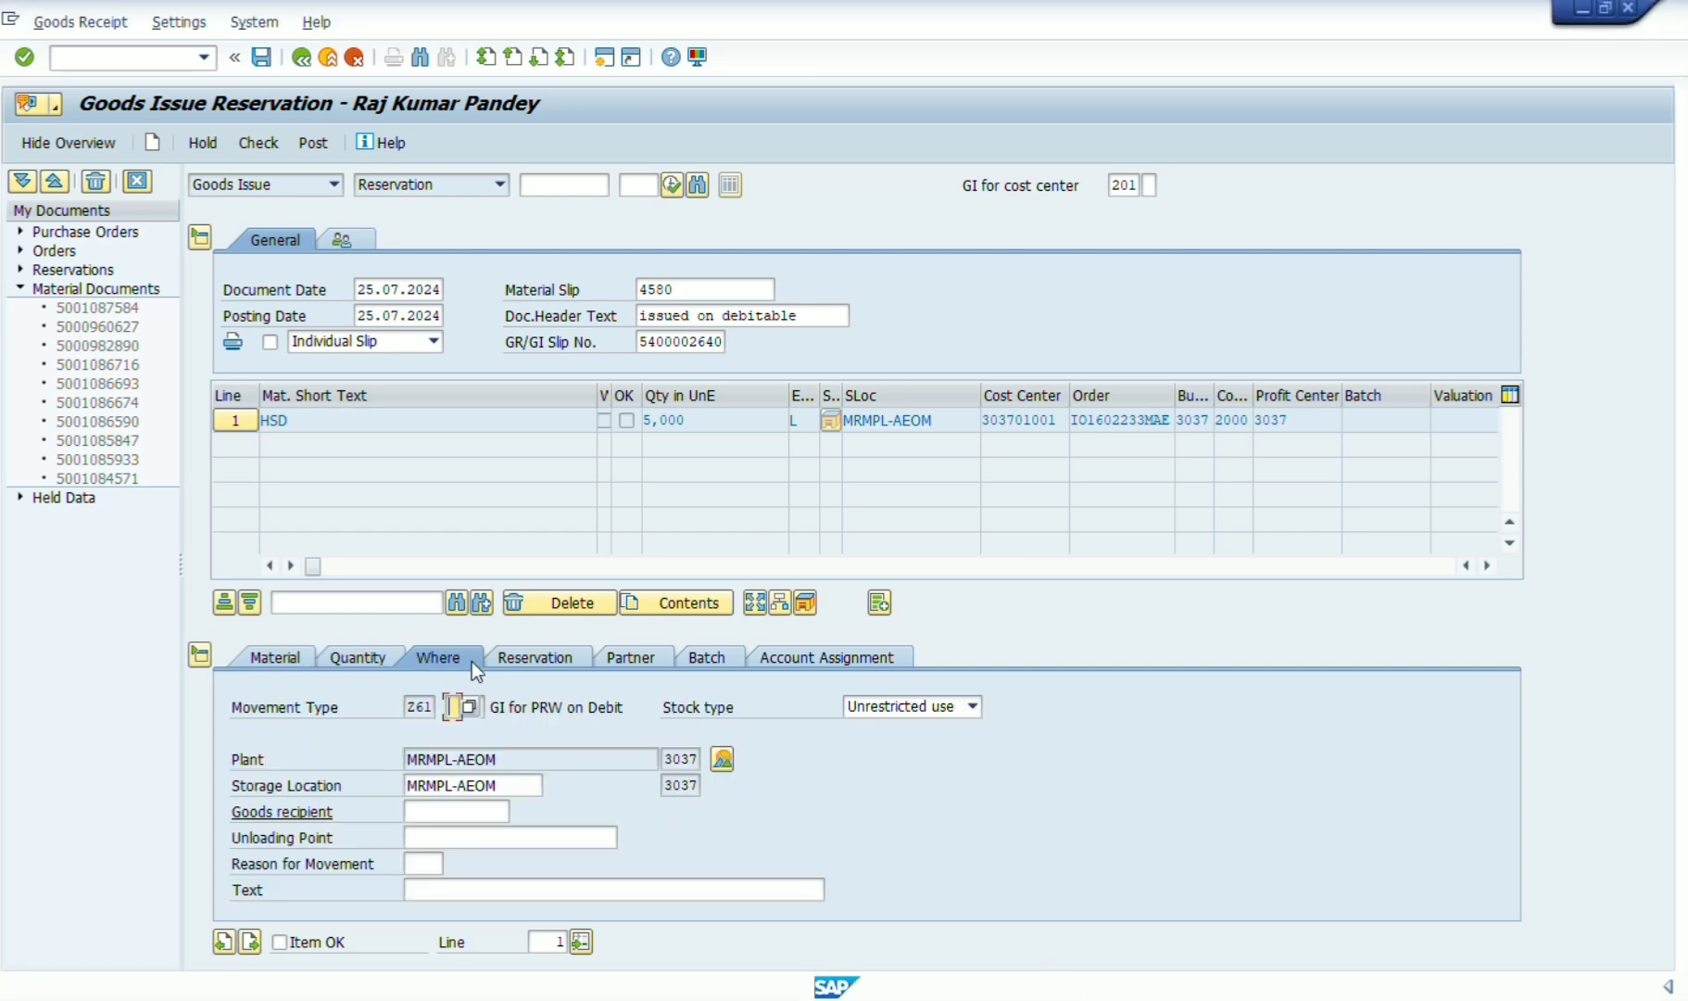
pyautogui.click(722, 760)
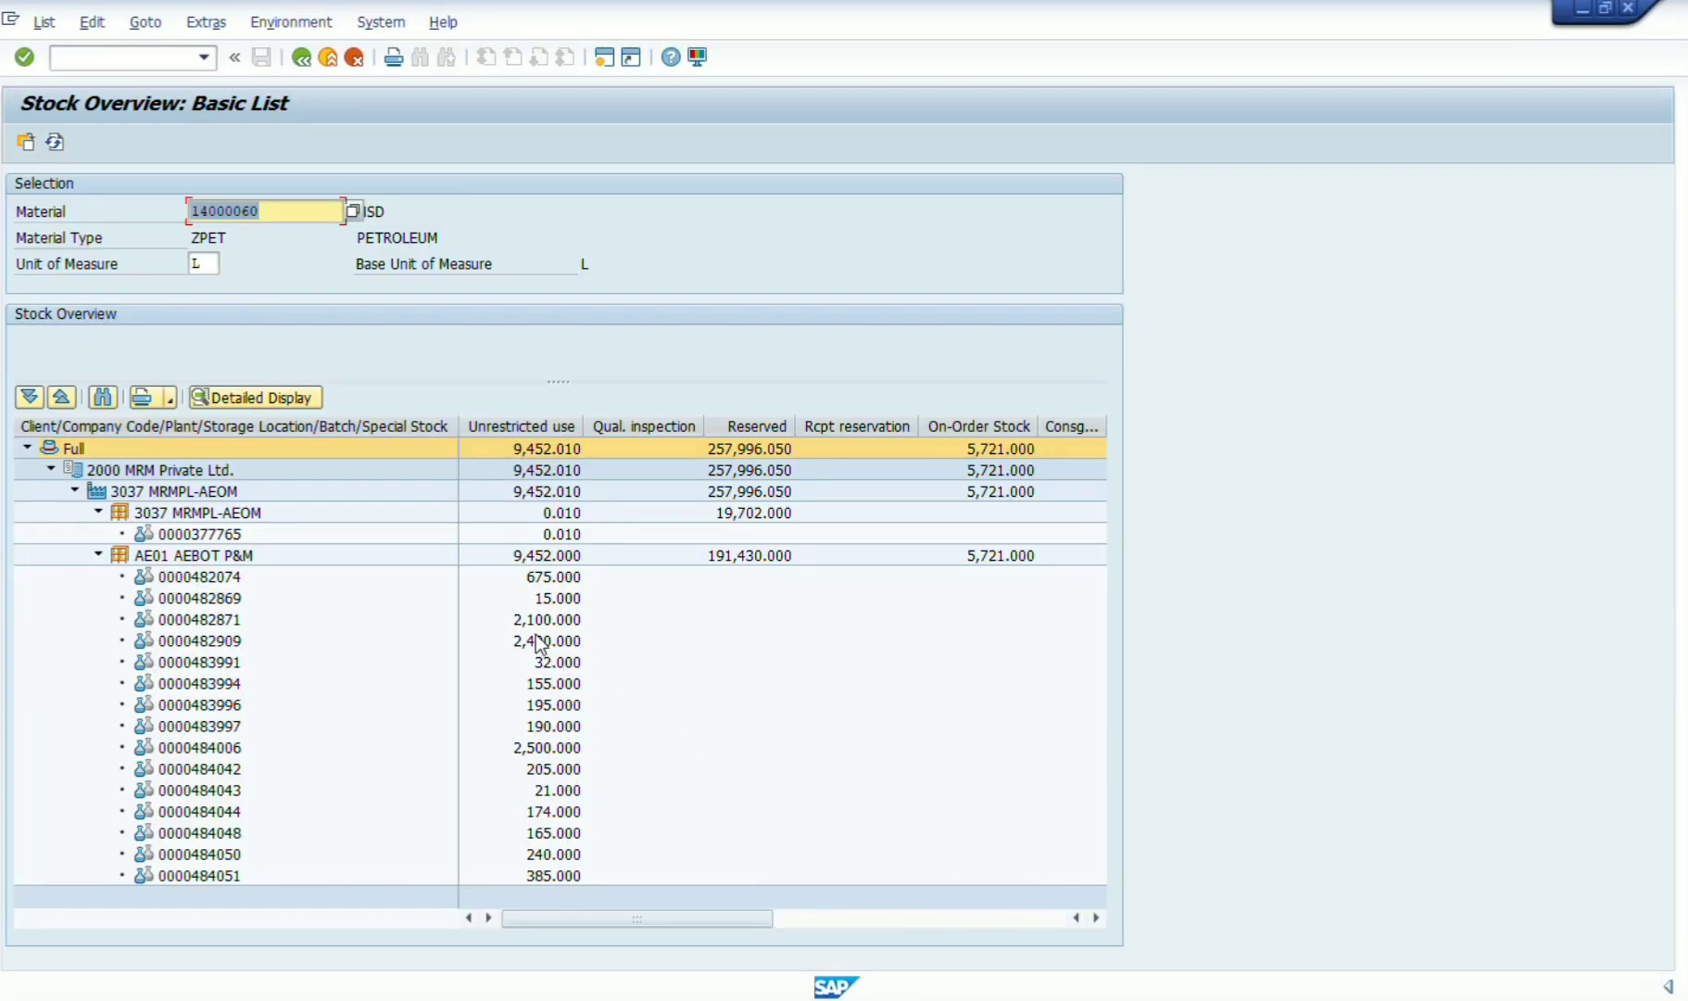
pyautogui.click(532, 621)
pyautogui.click(545, 653)
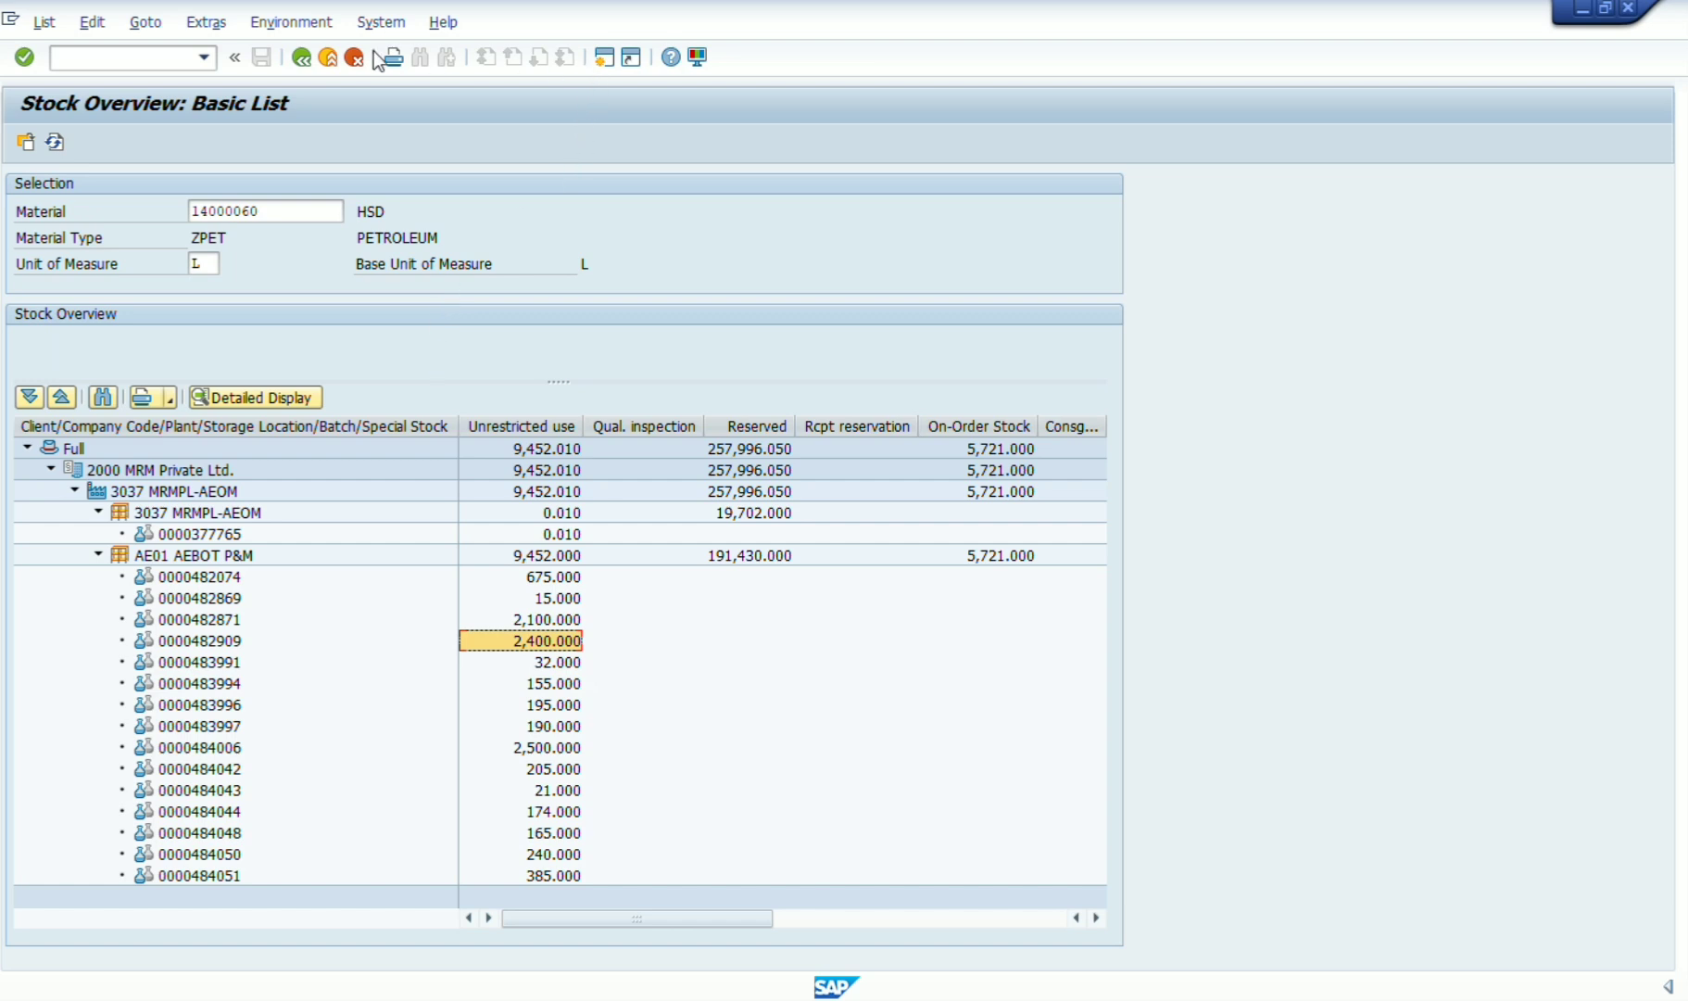
pyautogui.click(301, 57)
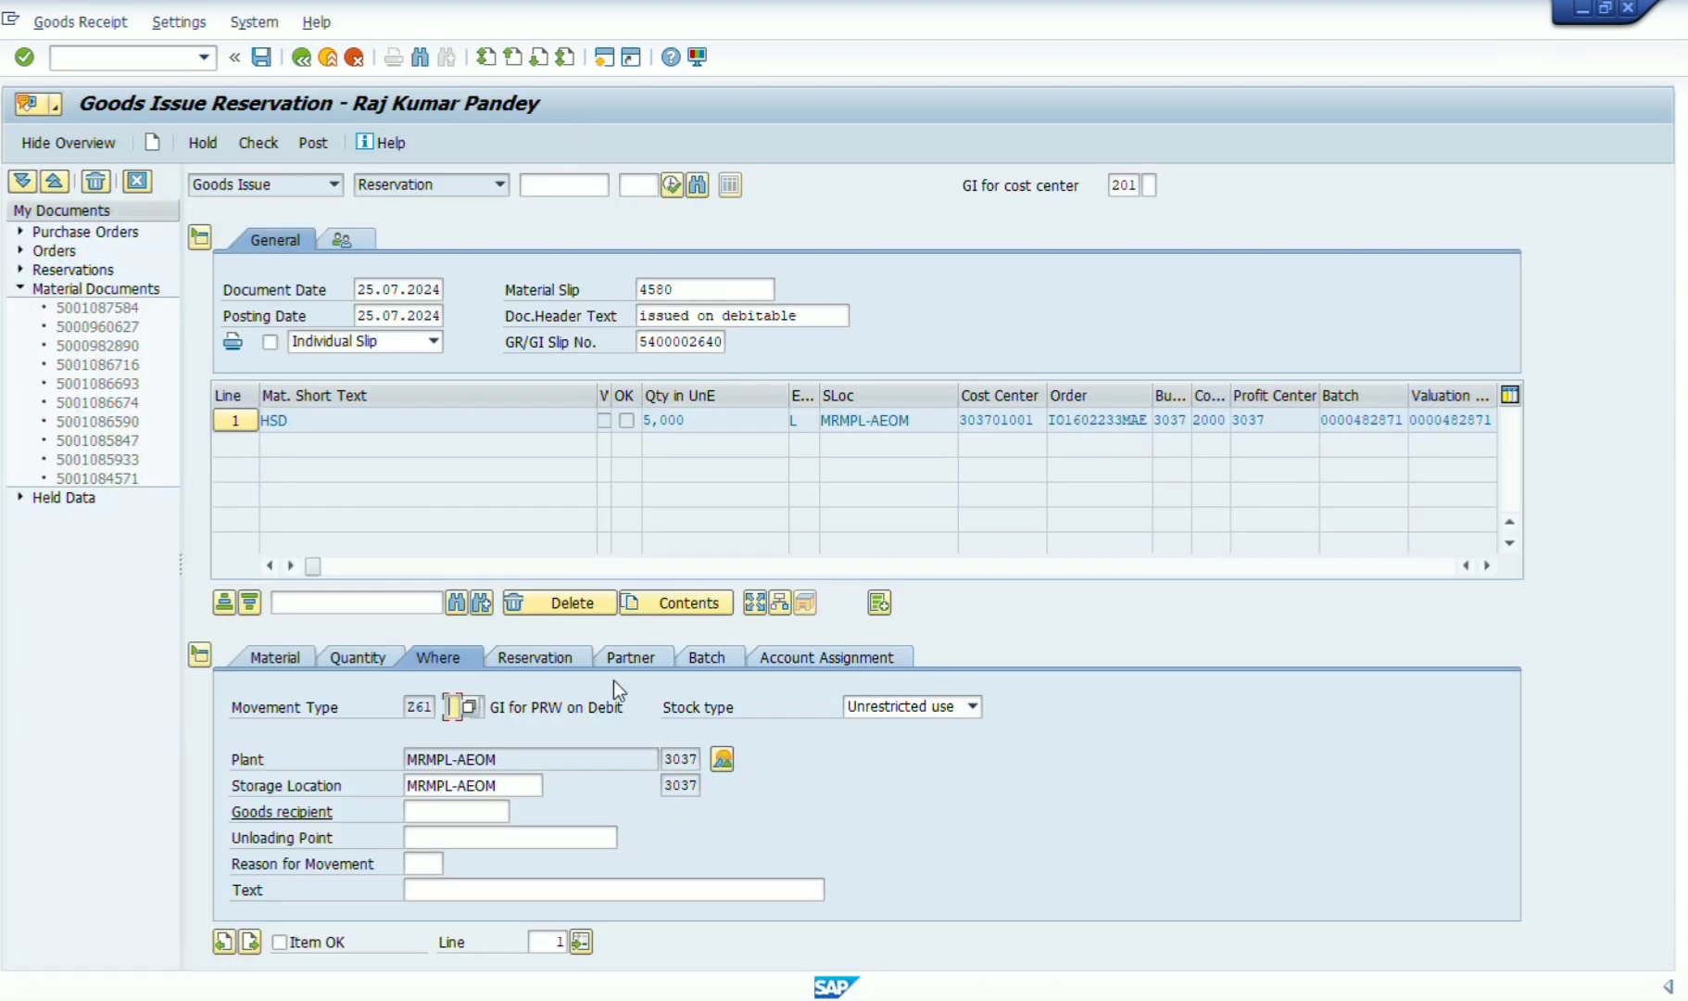
# Change item 1's quantity from 5,000 to 2100 L and tick Item OK.
pyautogui.click(704, 658)
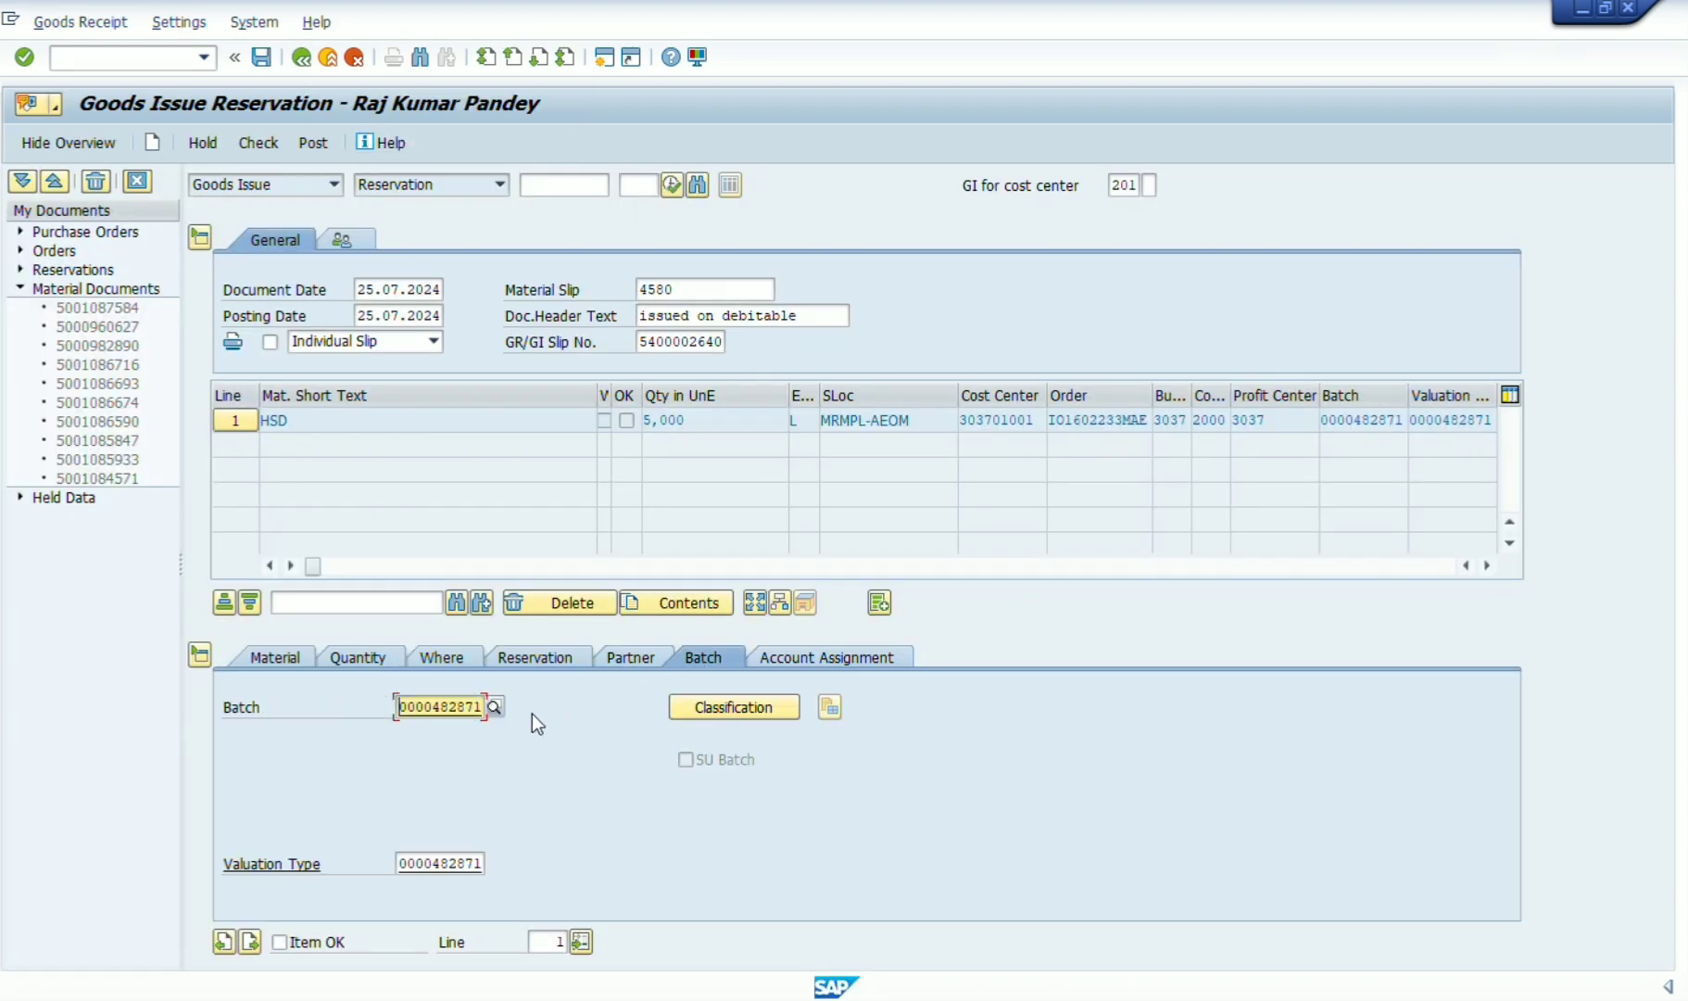
pyautogui.click(414, 658)
pyautogui.doubleClick(476, 698)
pyautogui.write('2100')
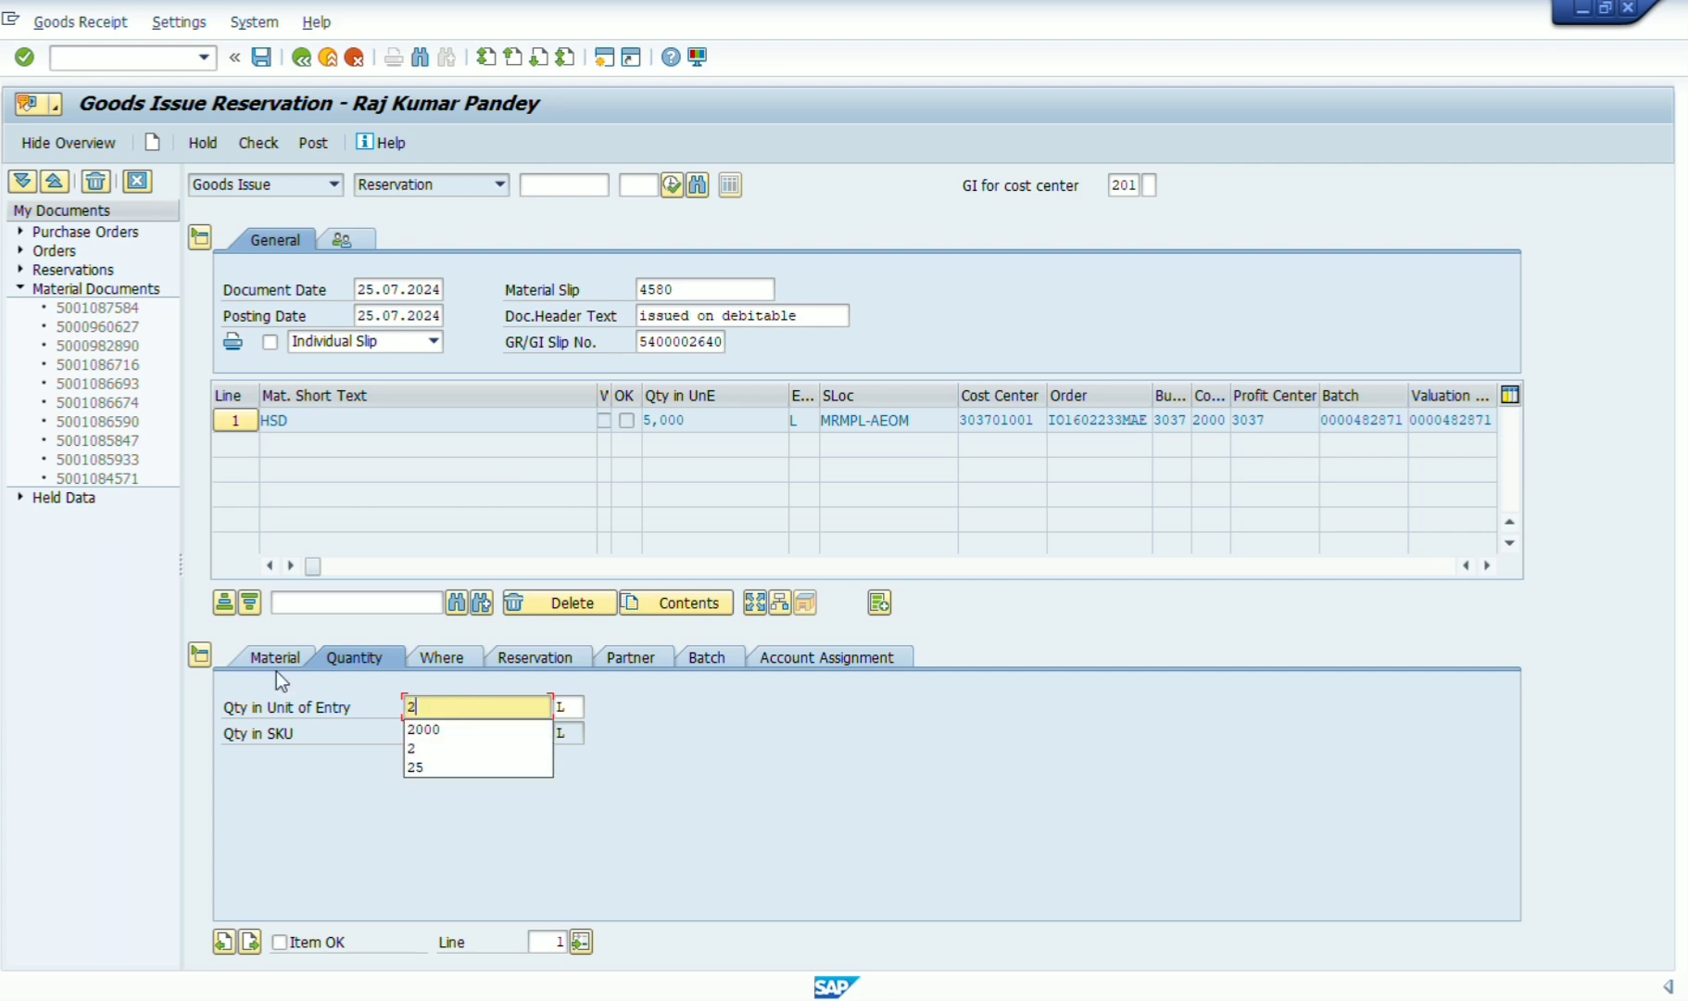
pyautogui.click(295, 941)
# Check the document twice and close the stock deficit log.
pyautogui.click(259, 142)
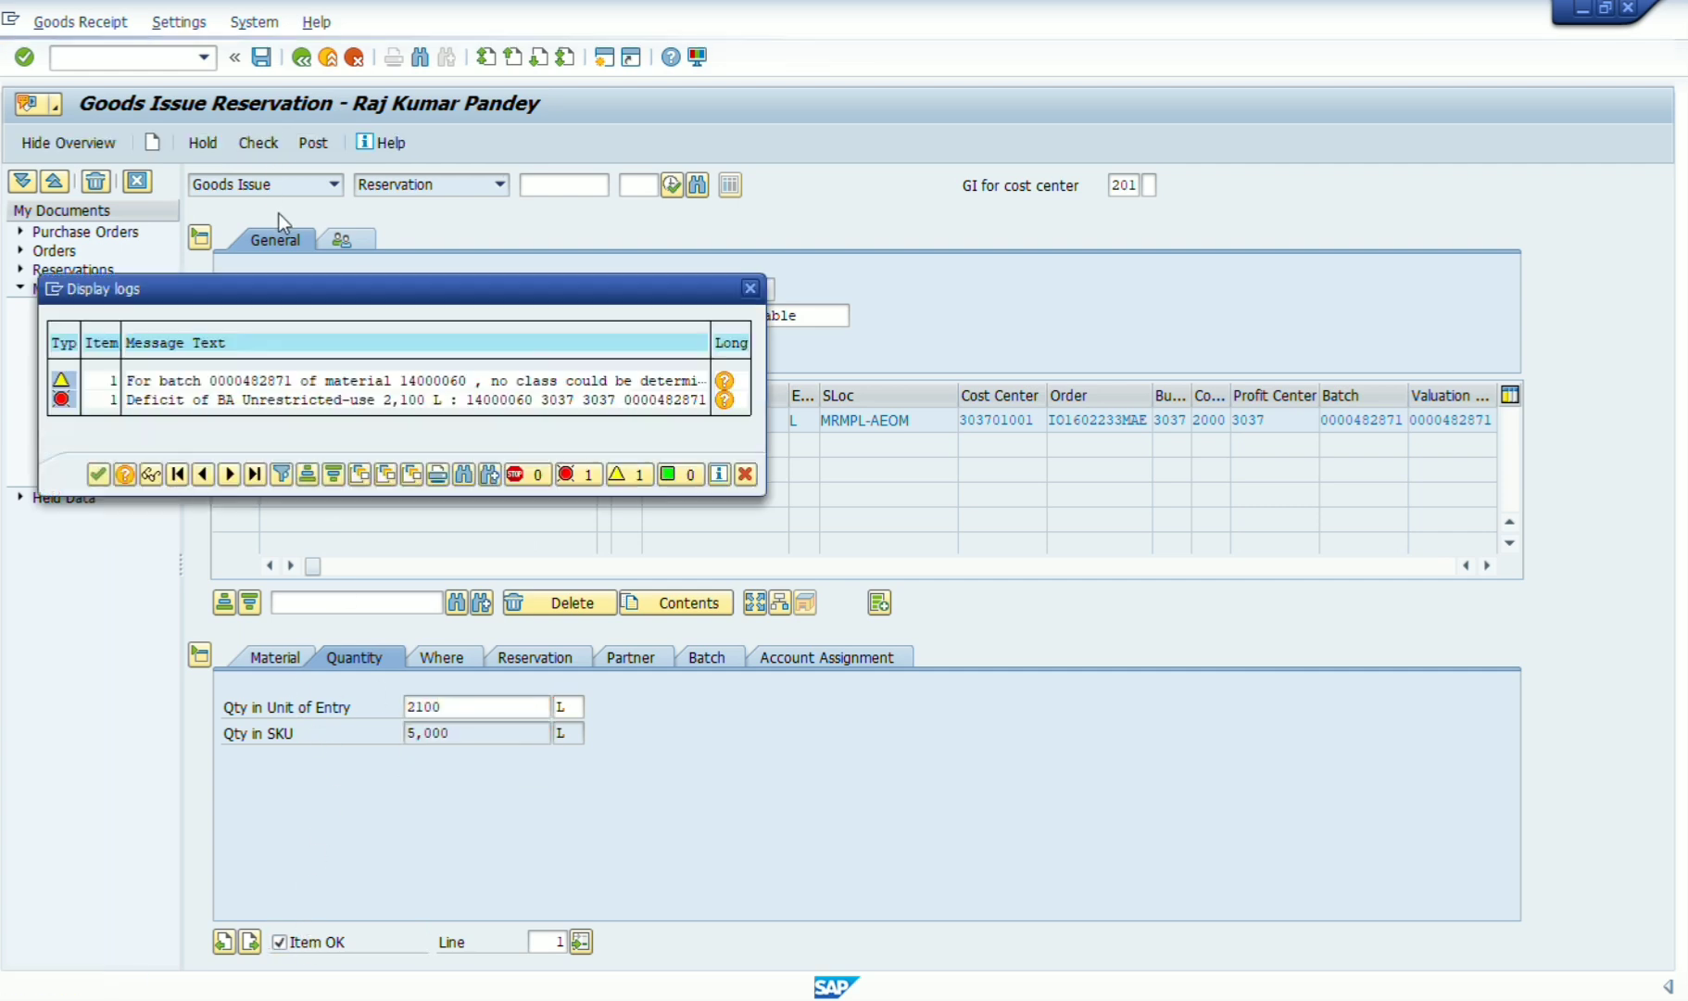
pyautogui.click(398, 405)
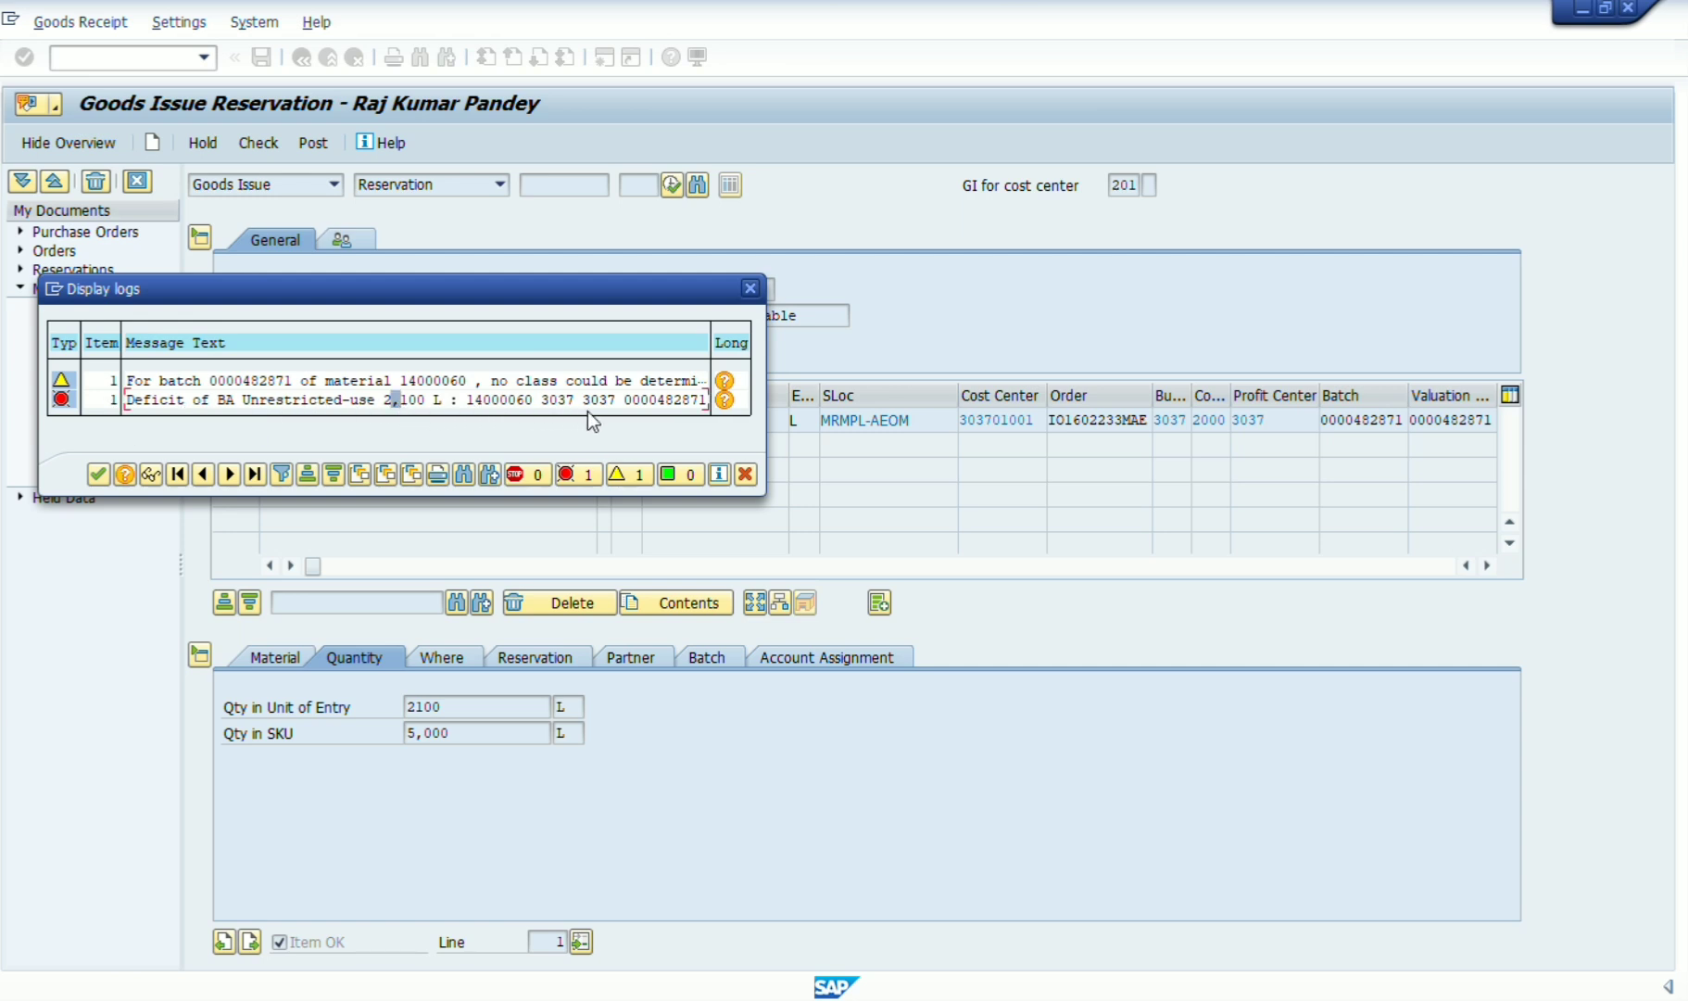
pyautogui.click(97, 476)
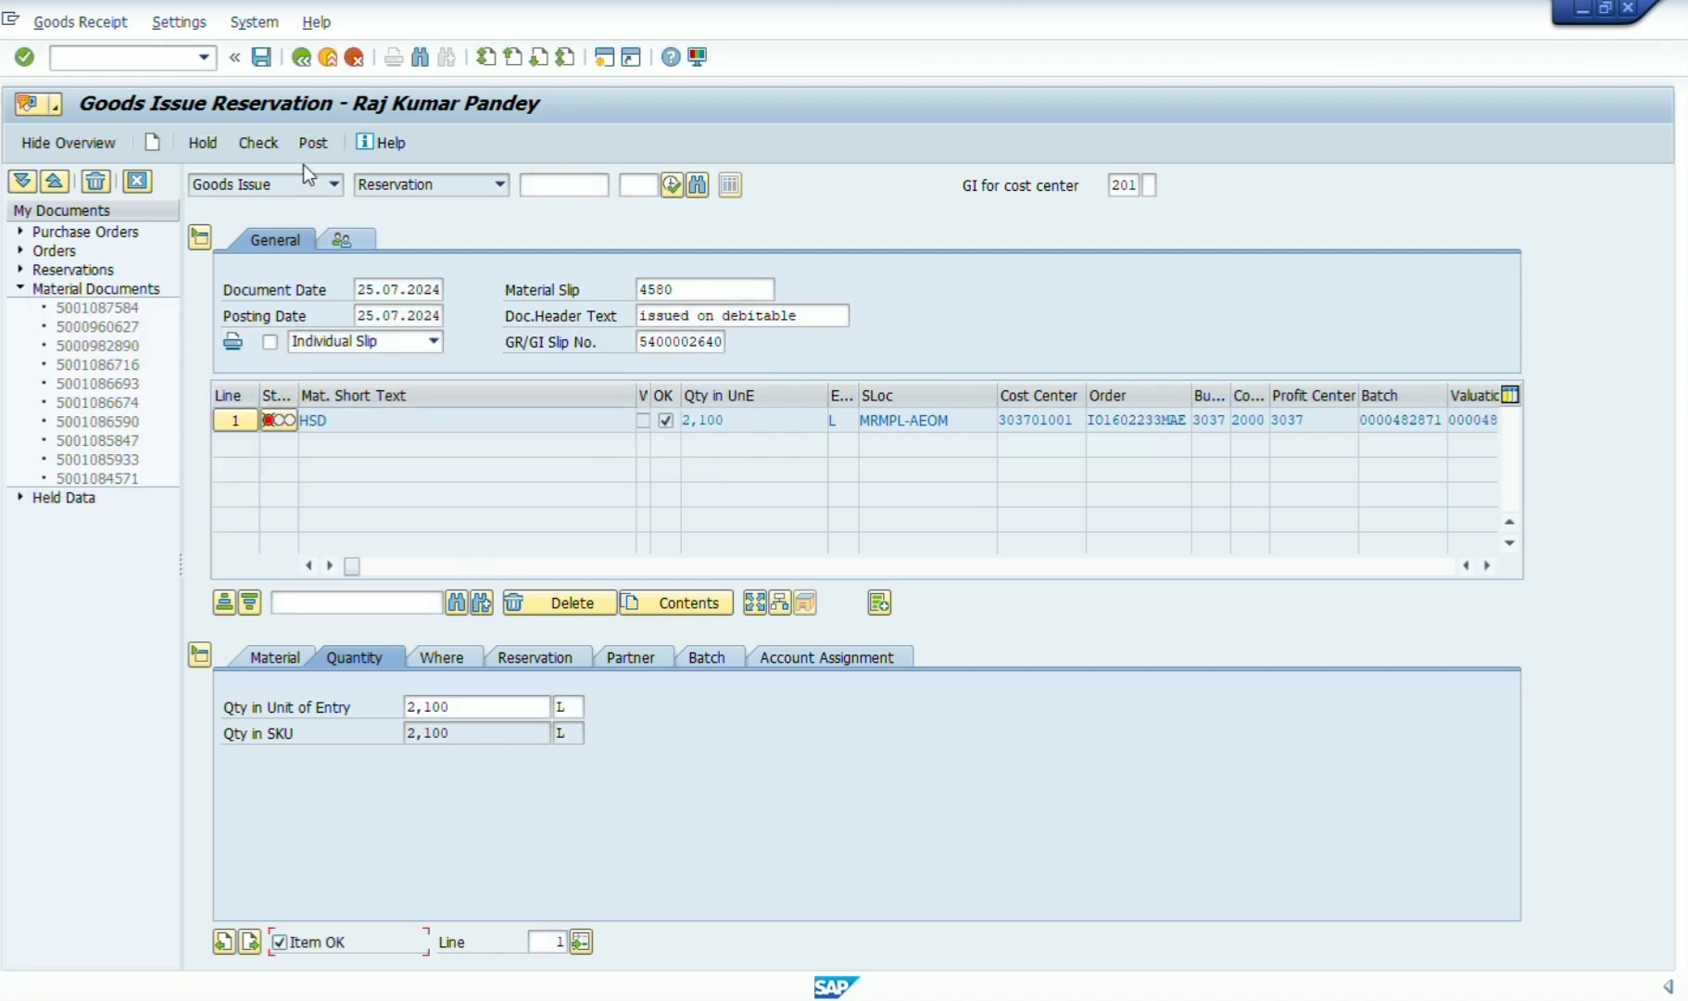
pyautogui.click(263, 146)
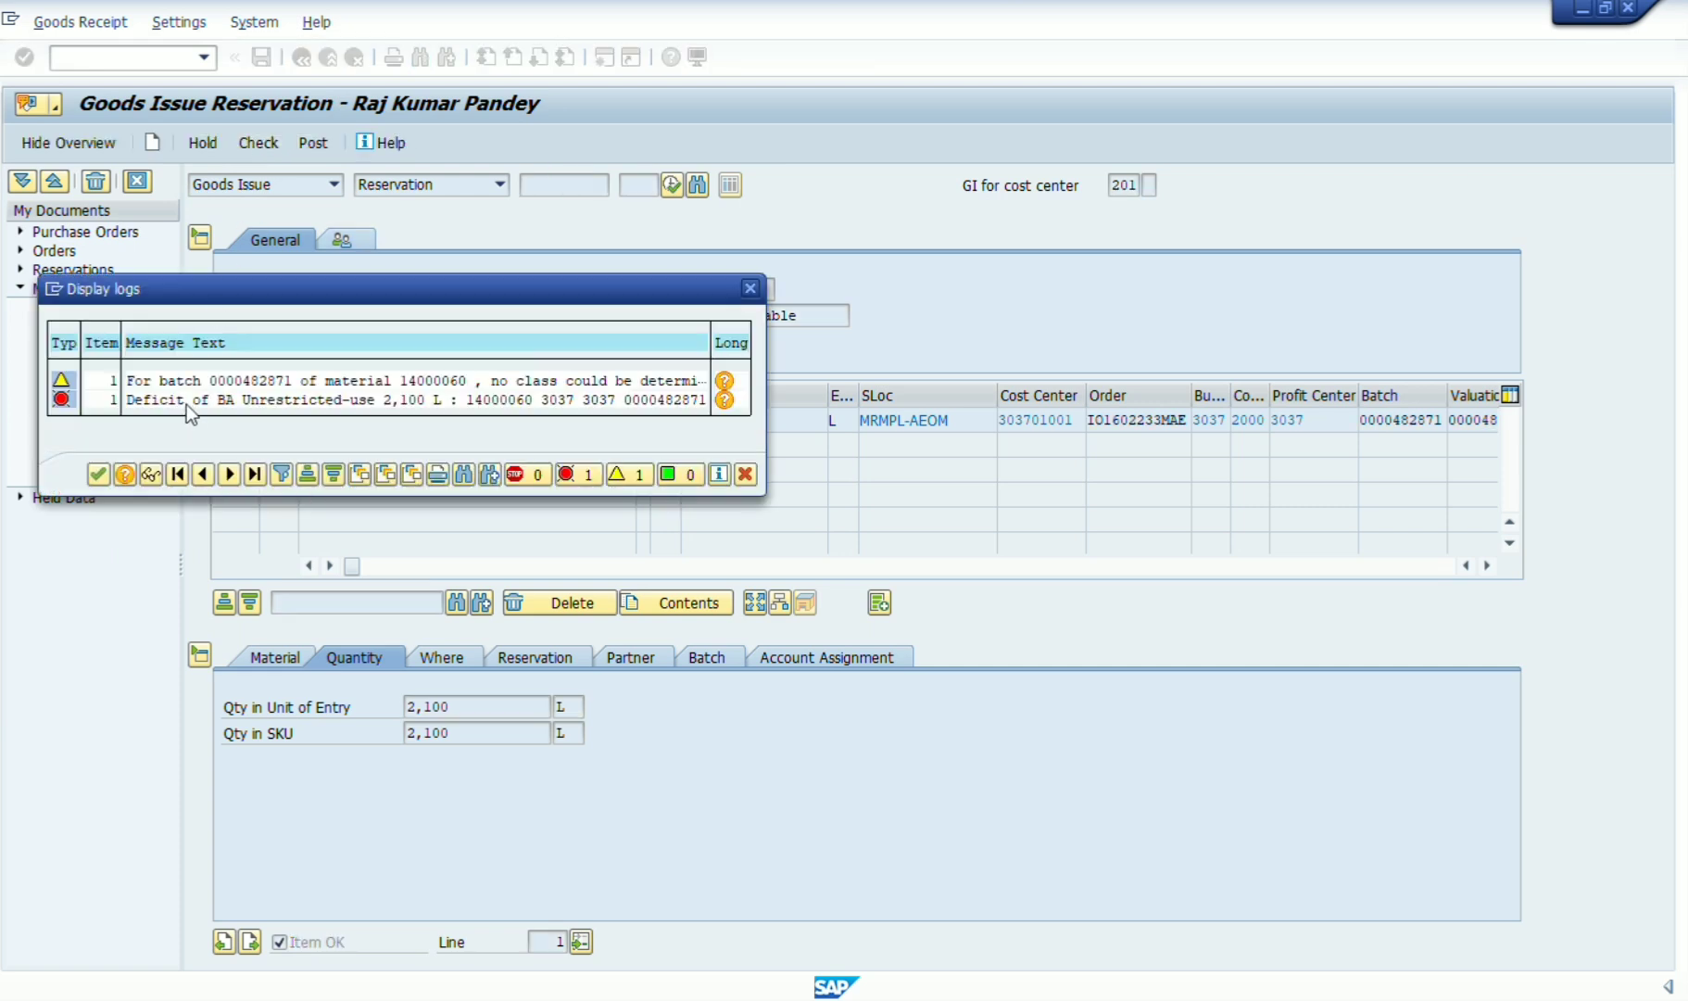
pyautogui.click(336, 399)
pyautogui.click(96, 475)
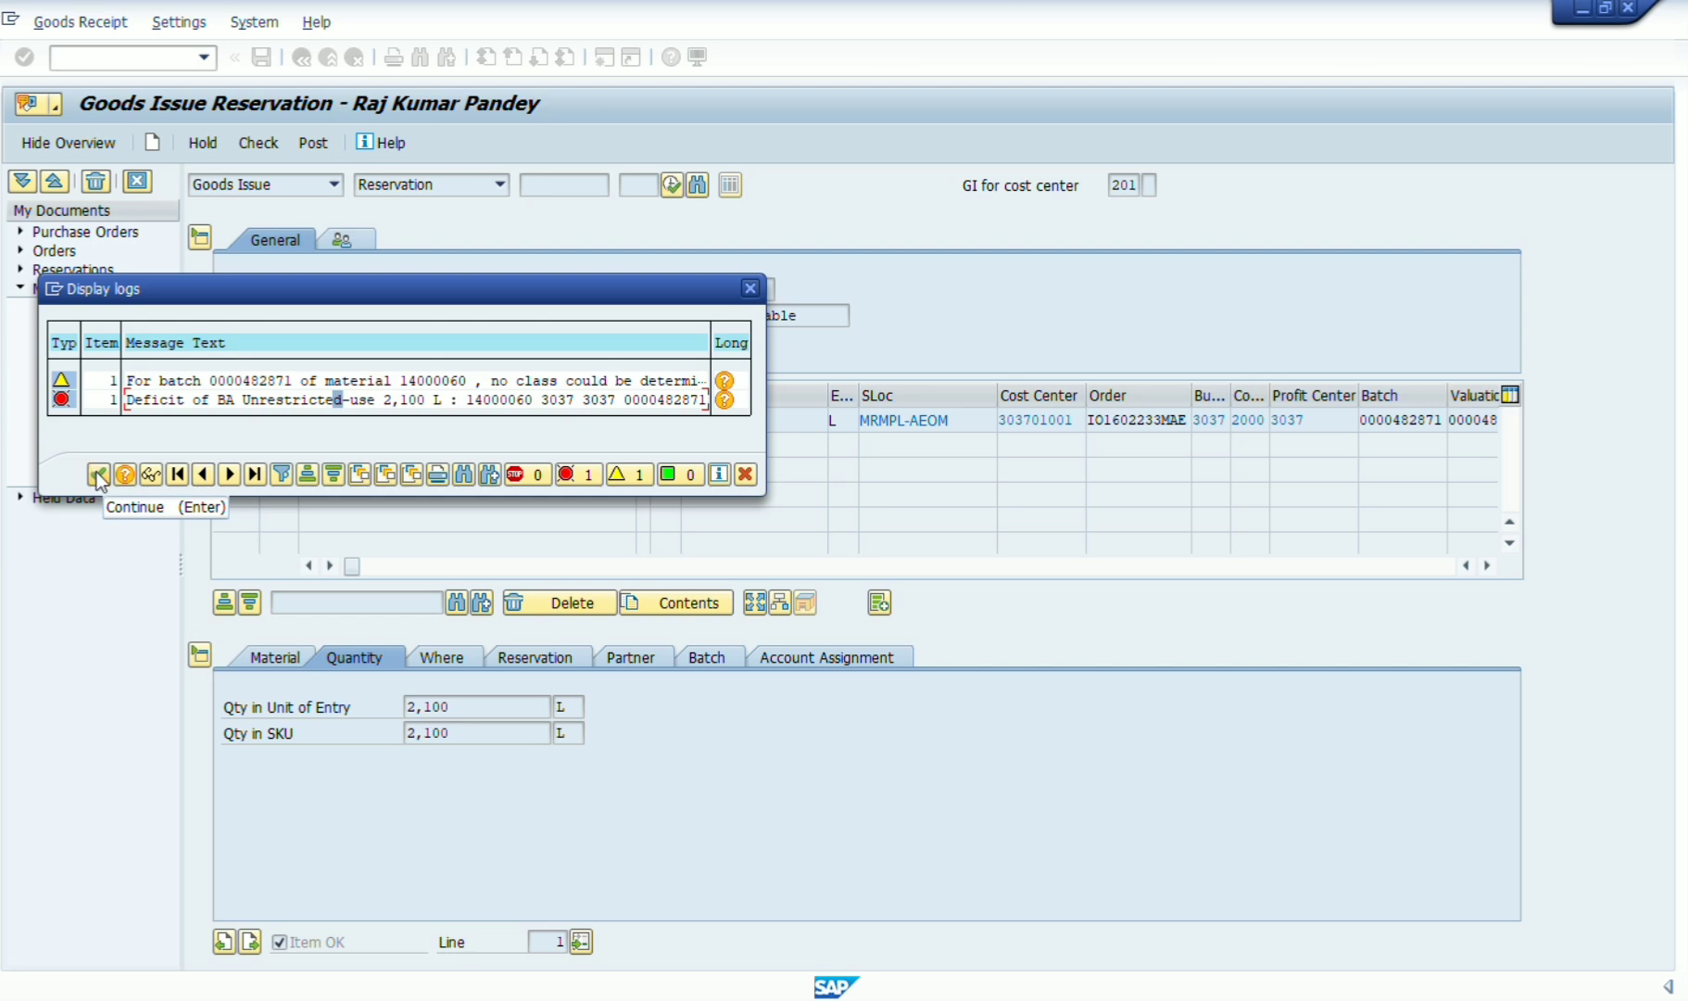
pyautogui.click(97, 475)
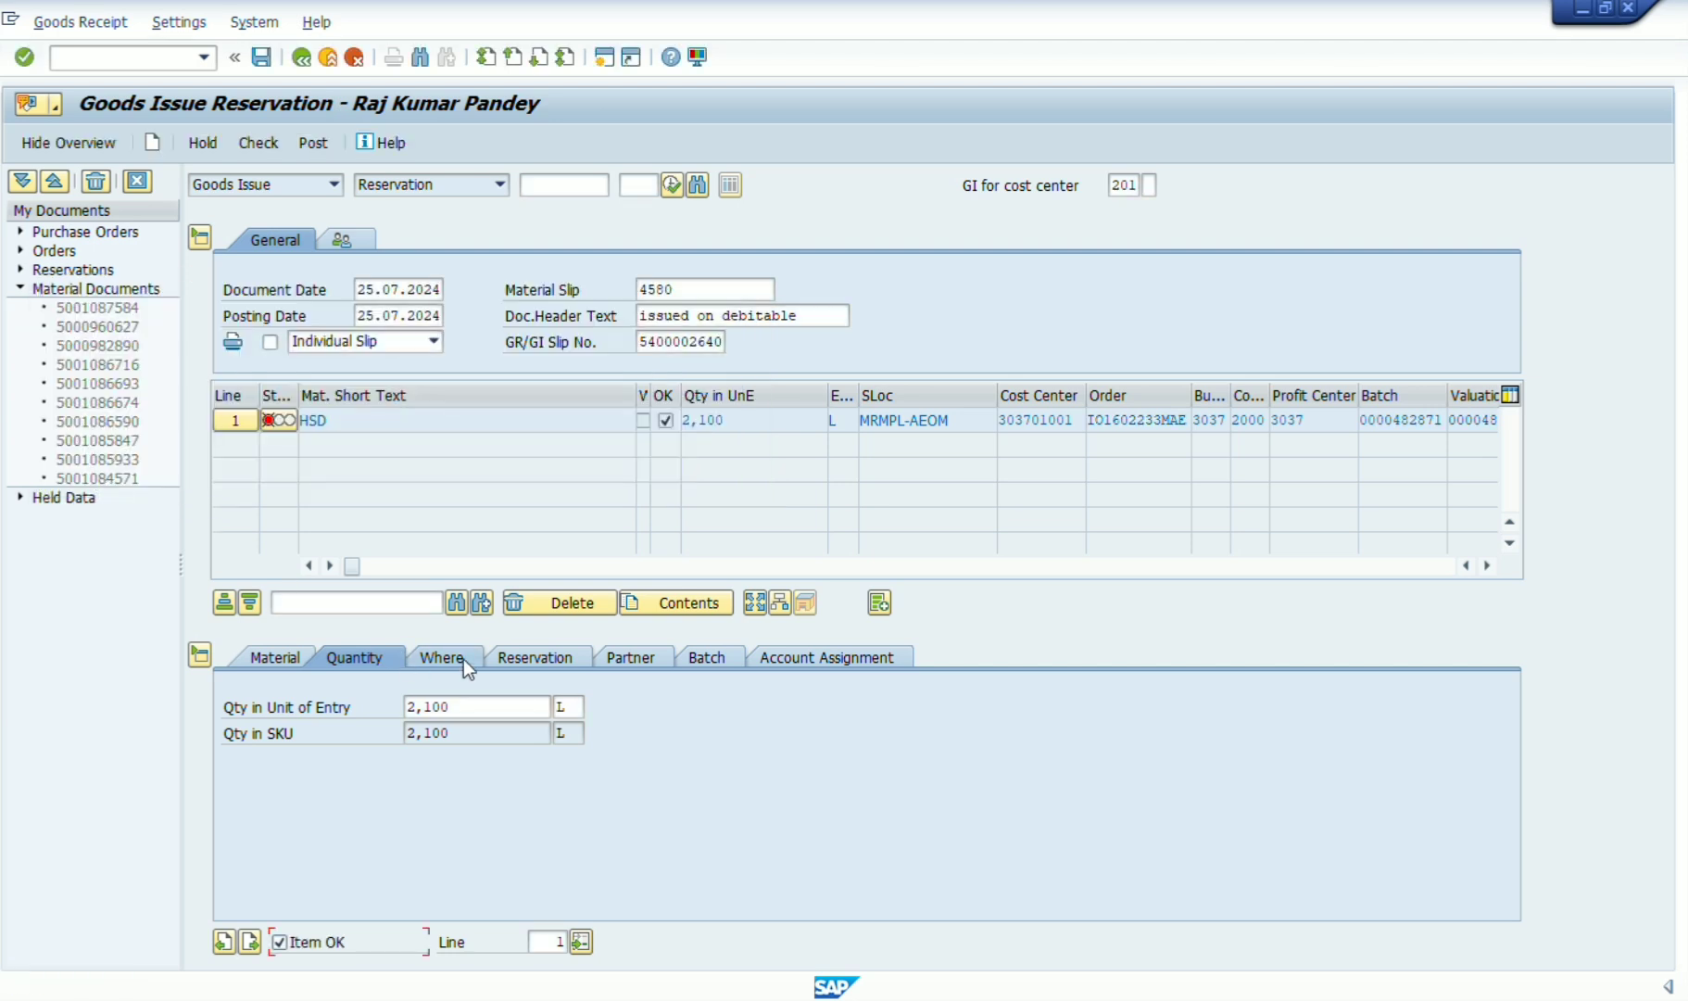
pyautogui.click(458, 657)
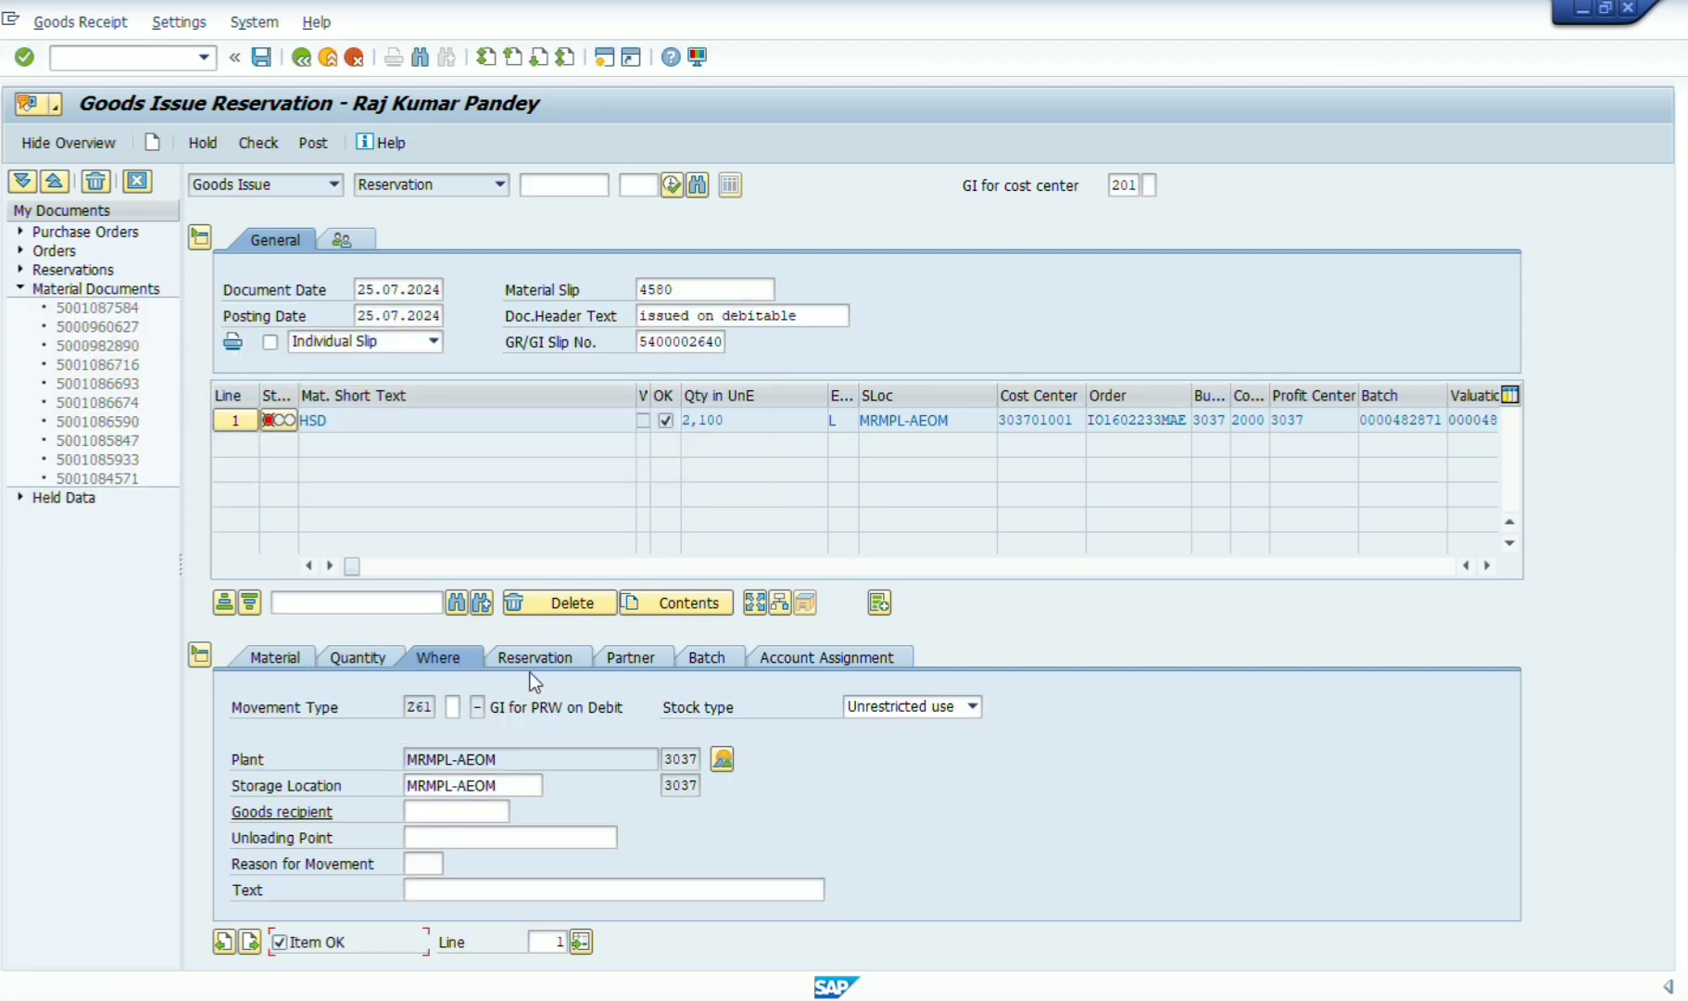
pyautogui.click(723, 759)
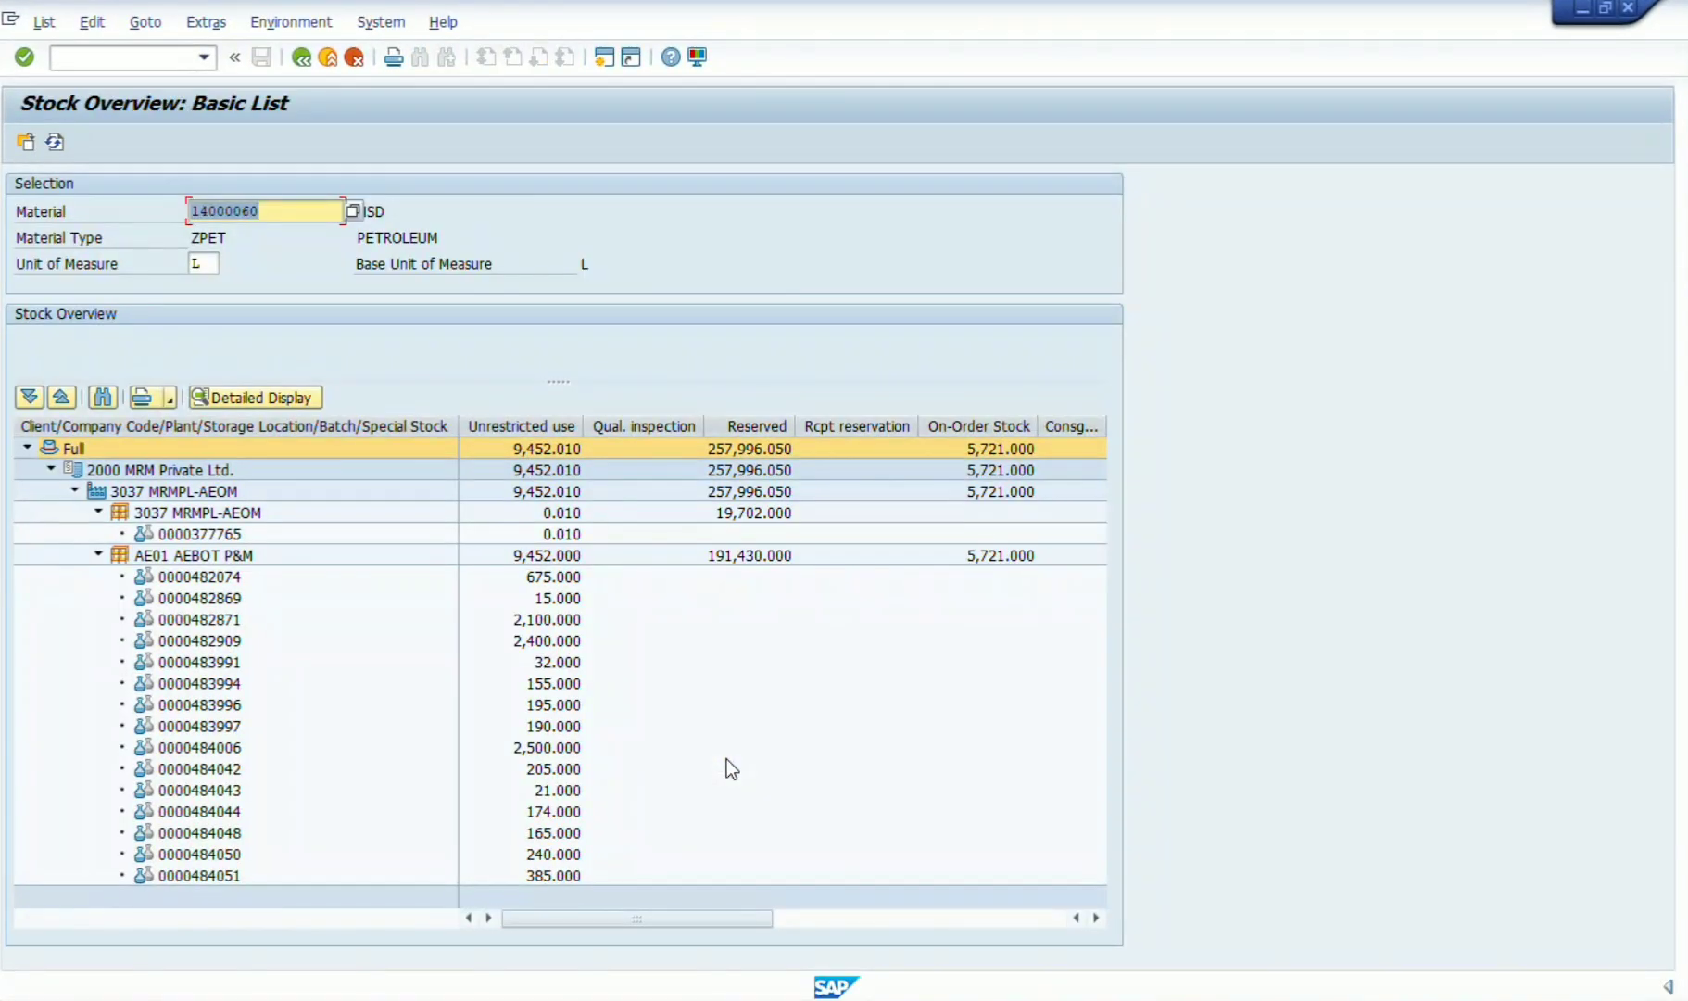
pyautogui.click(550, 622)
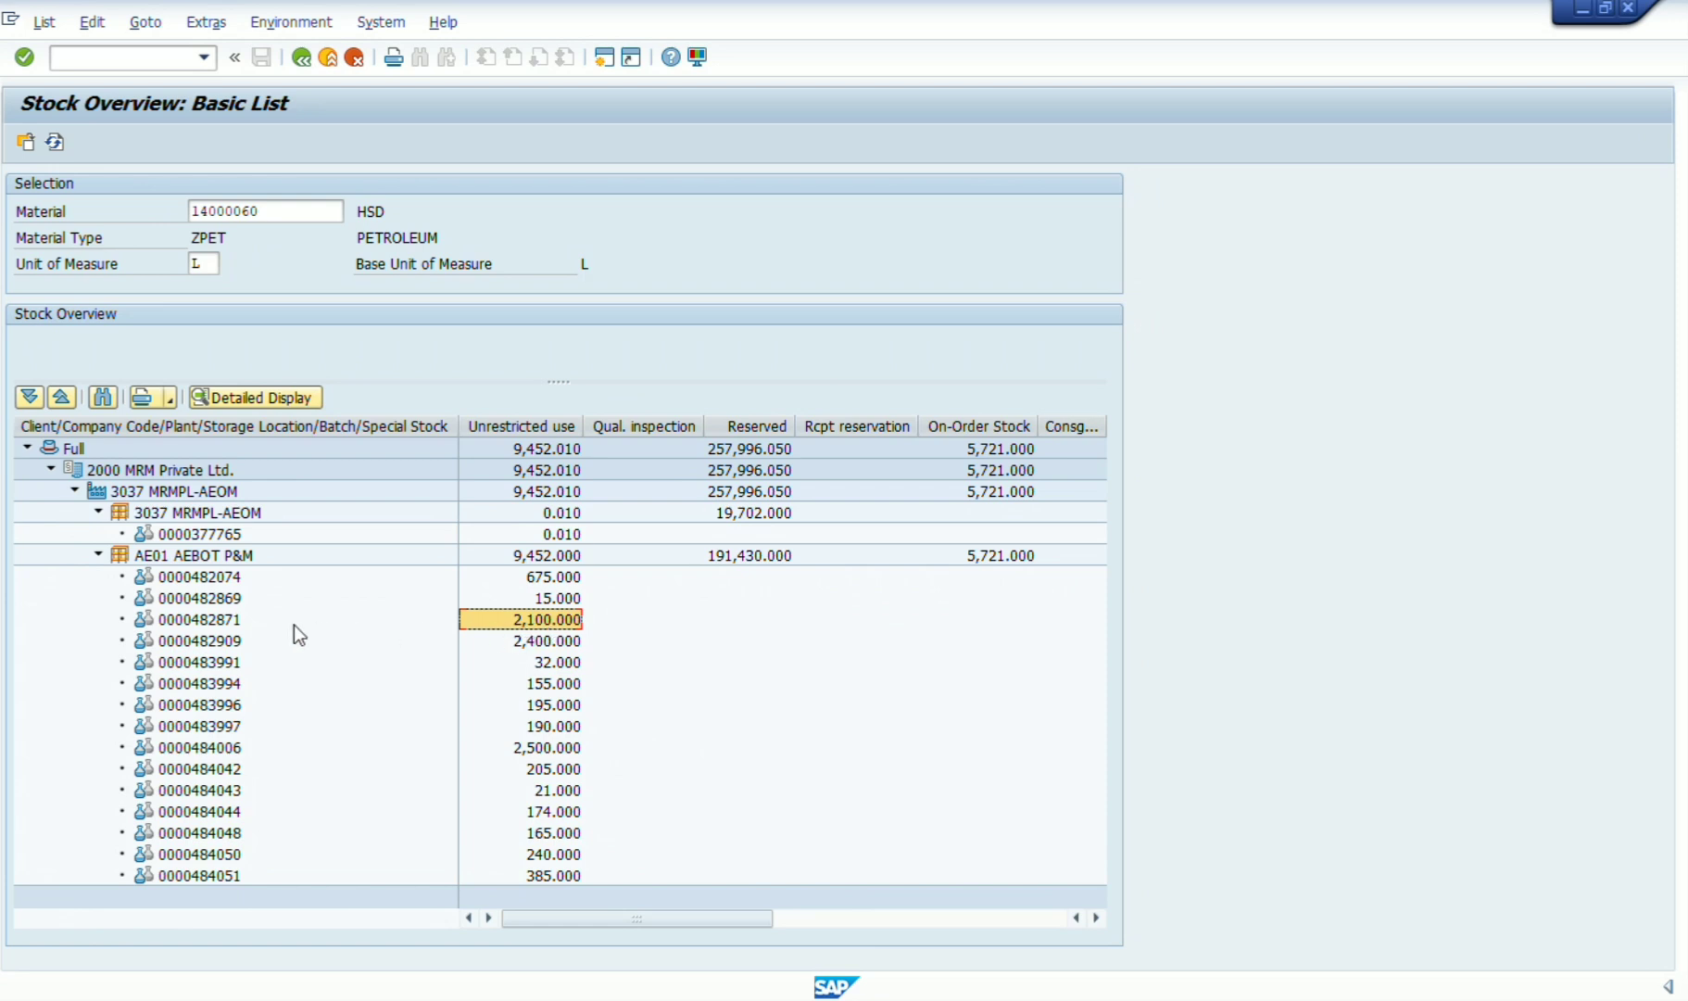
pyautogui.click(223, 626)
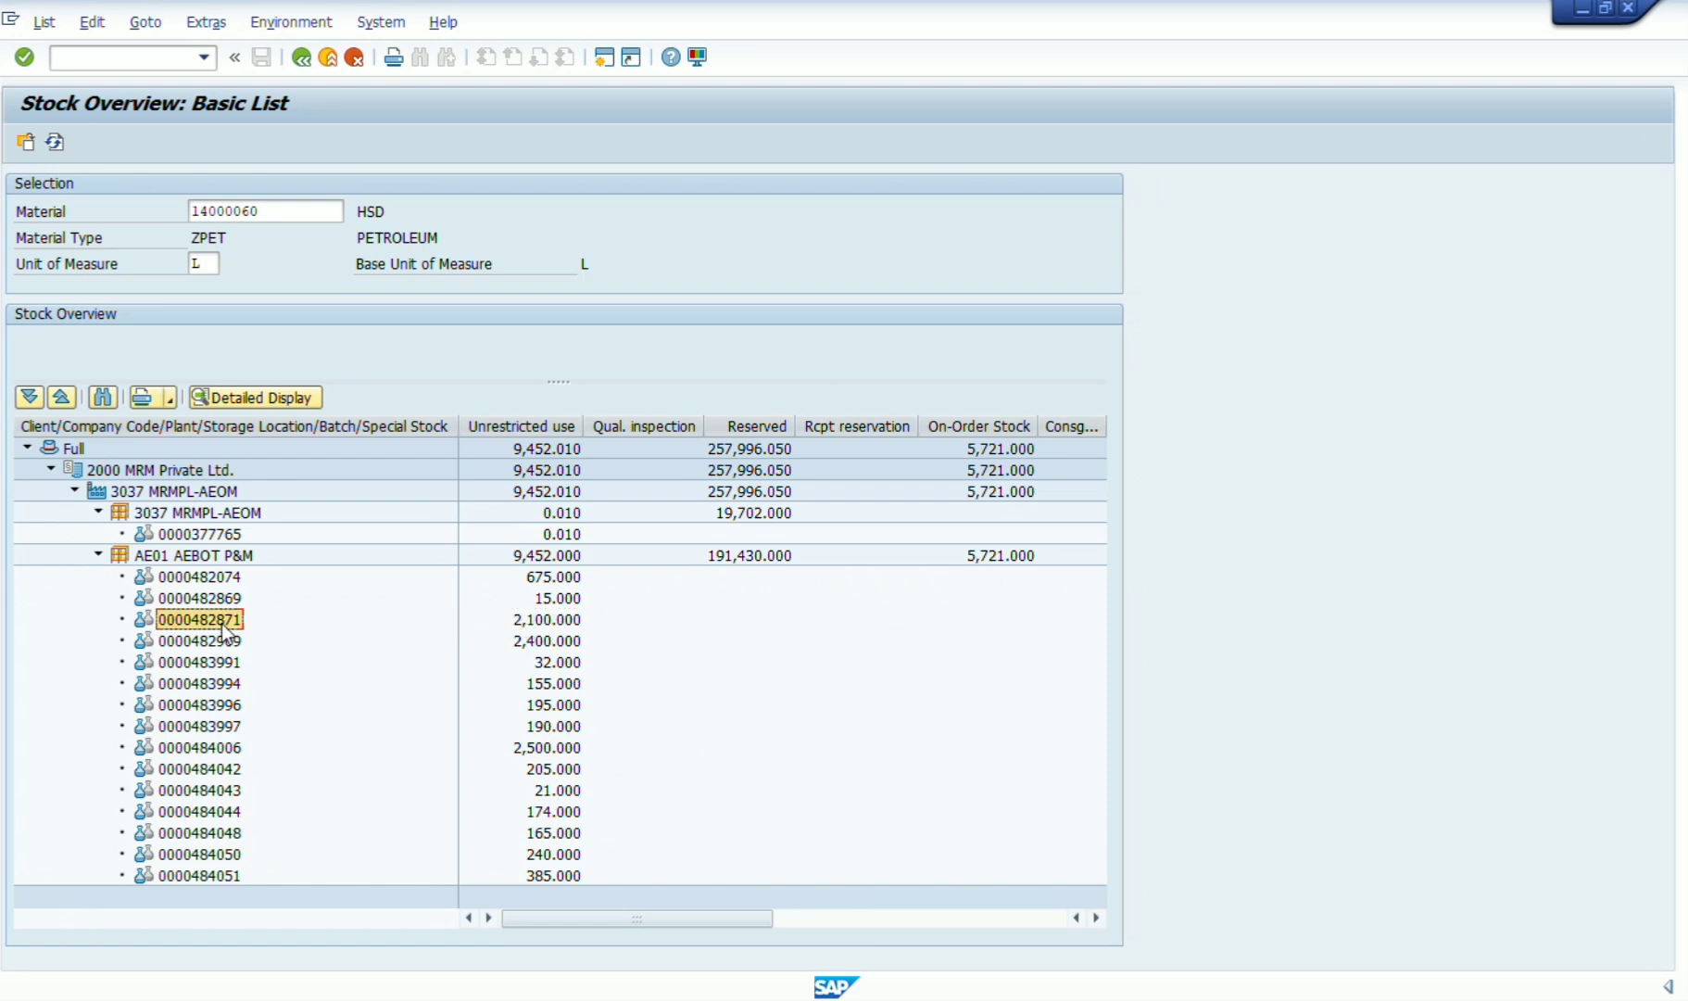
pyautogui.click(301, 58)
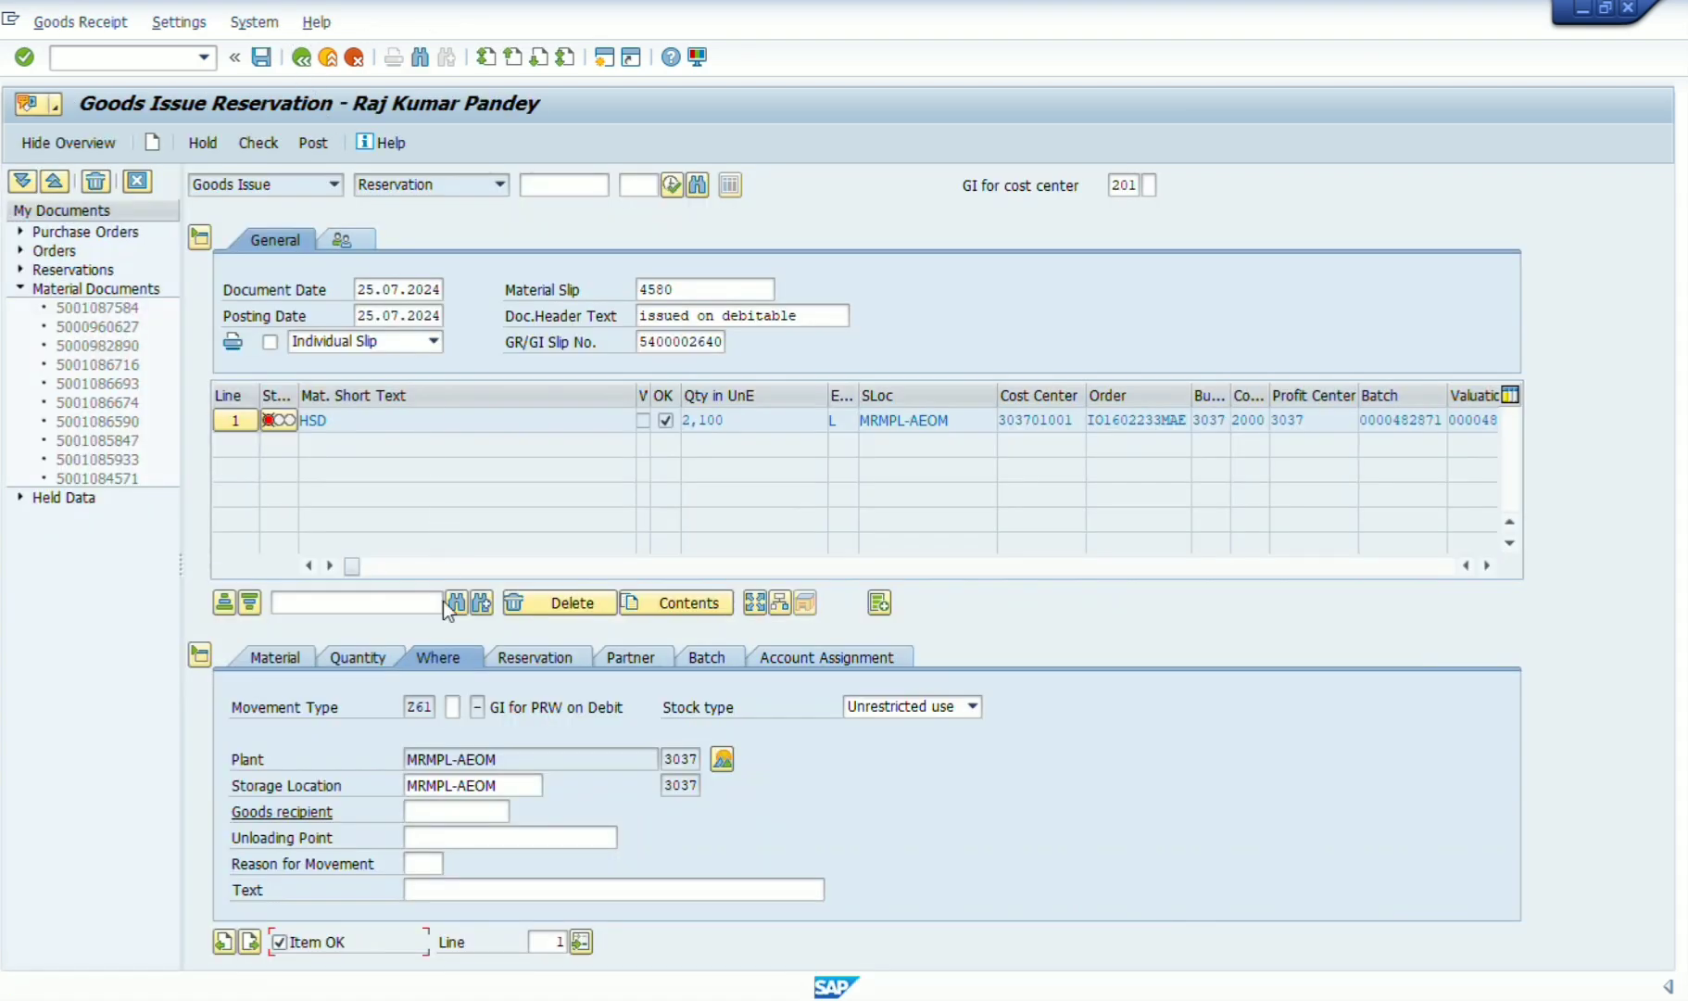
pyautogui.click(366, 658)
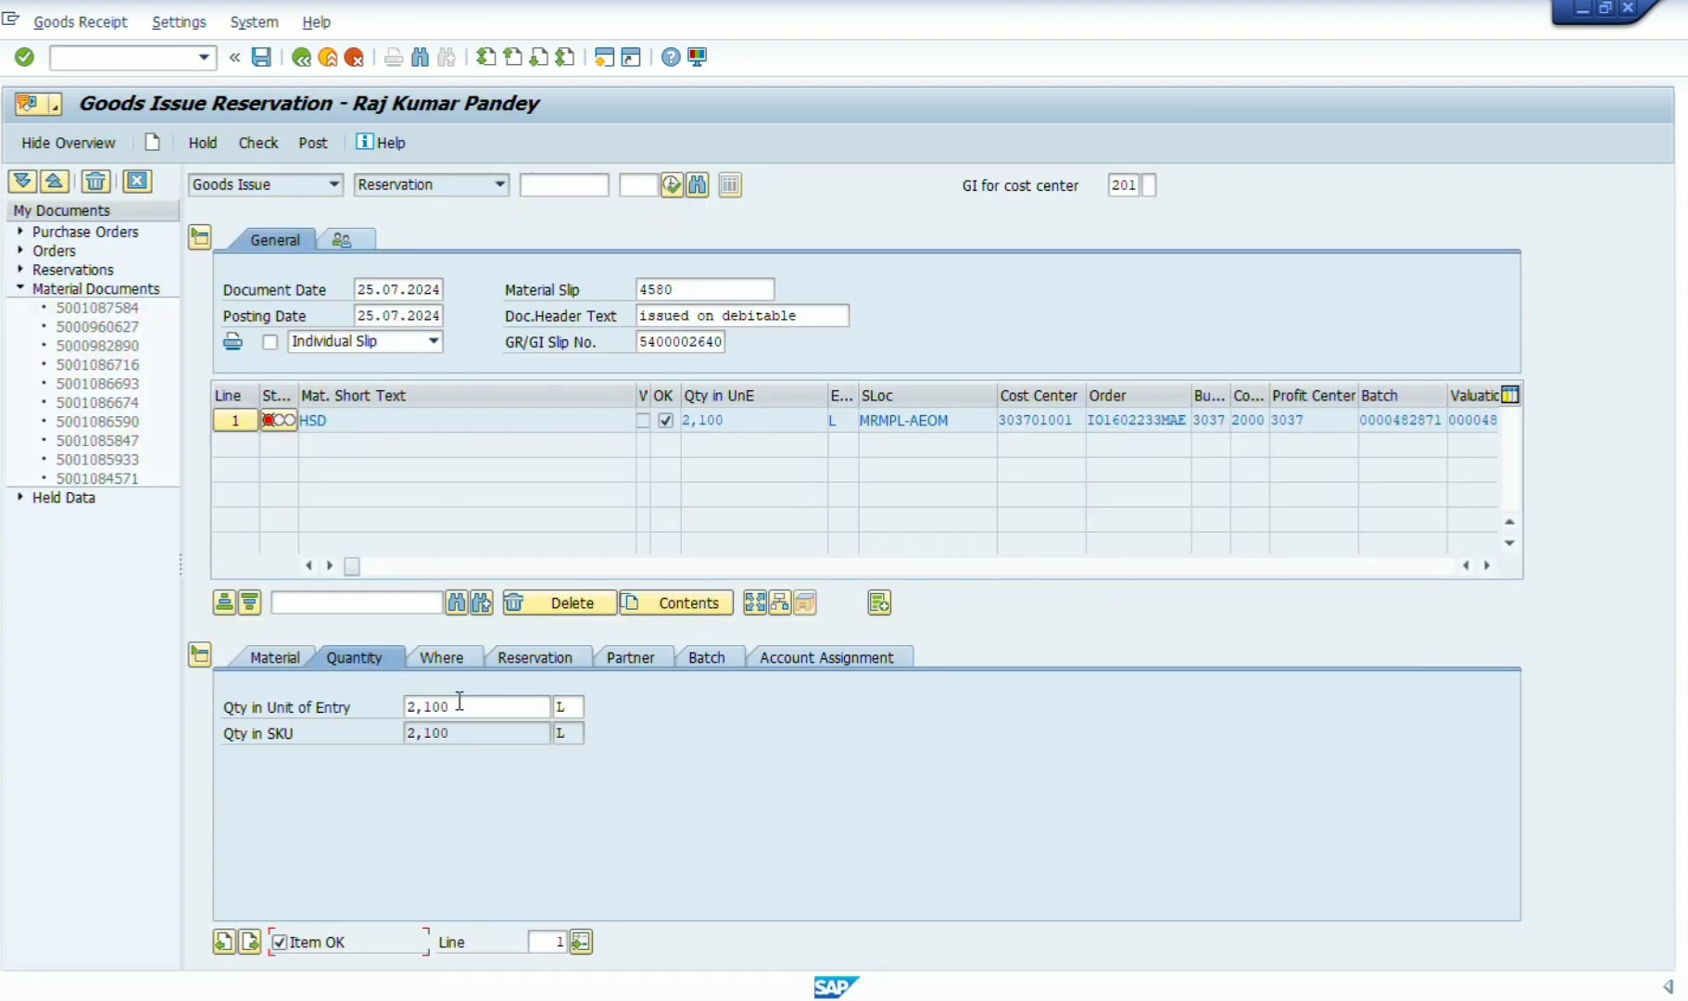
pyautogui.doubleClick(457, 704)
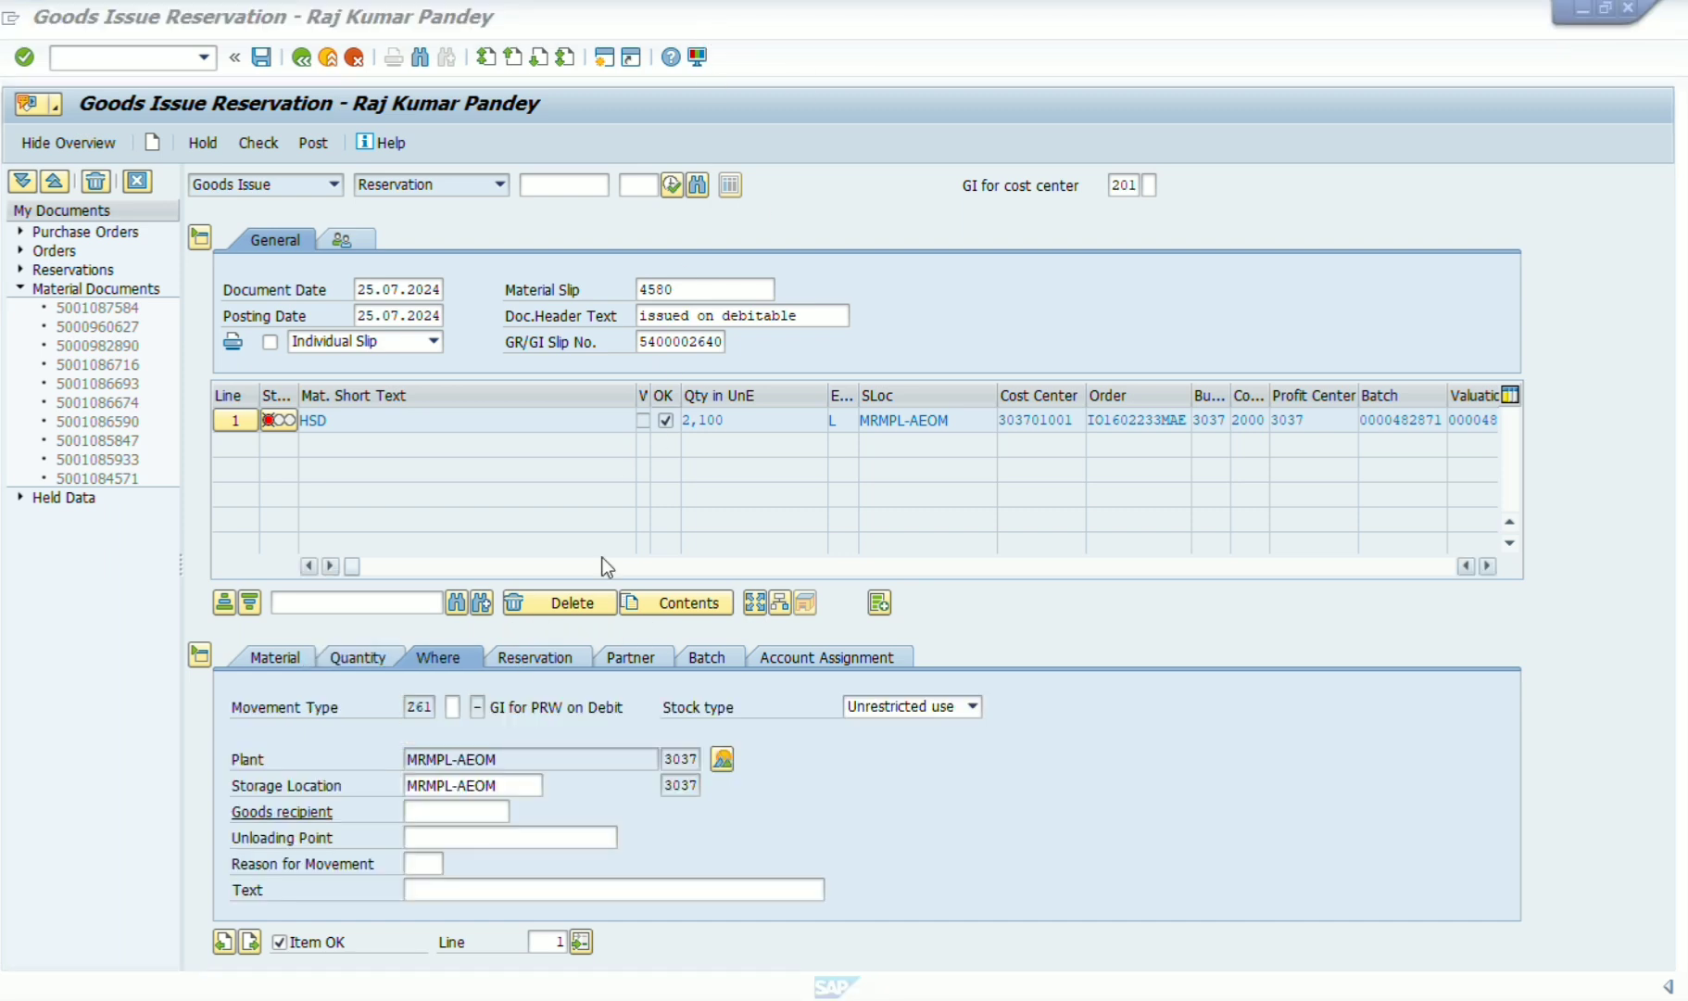
# Change the item's storage location to AE01 (AEBOT P&M) and recheck the document.
pyautogui.moveTo(510, 779); pyautogui.dragTo(408, 783)
pyautogui.write('a')
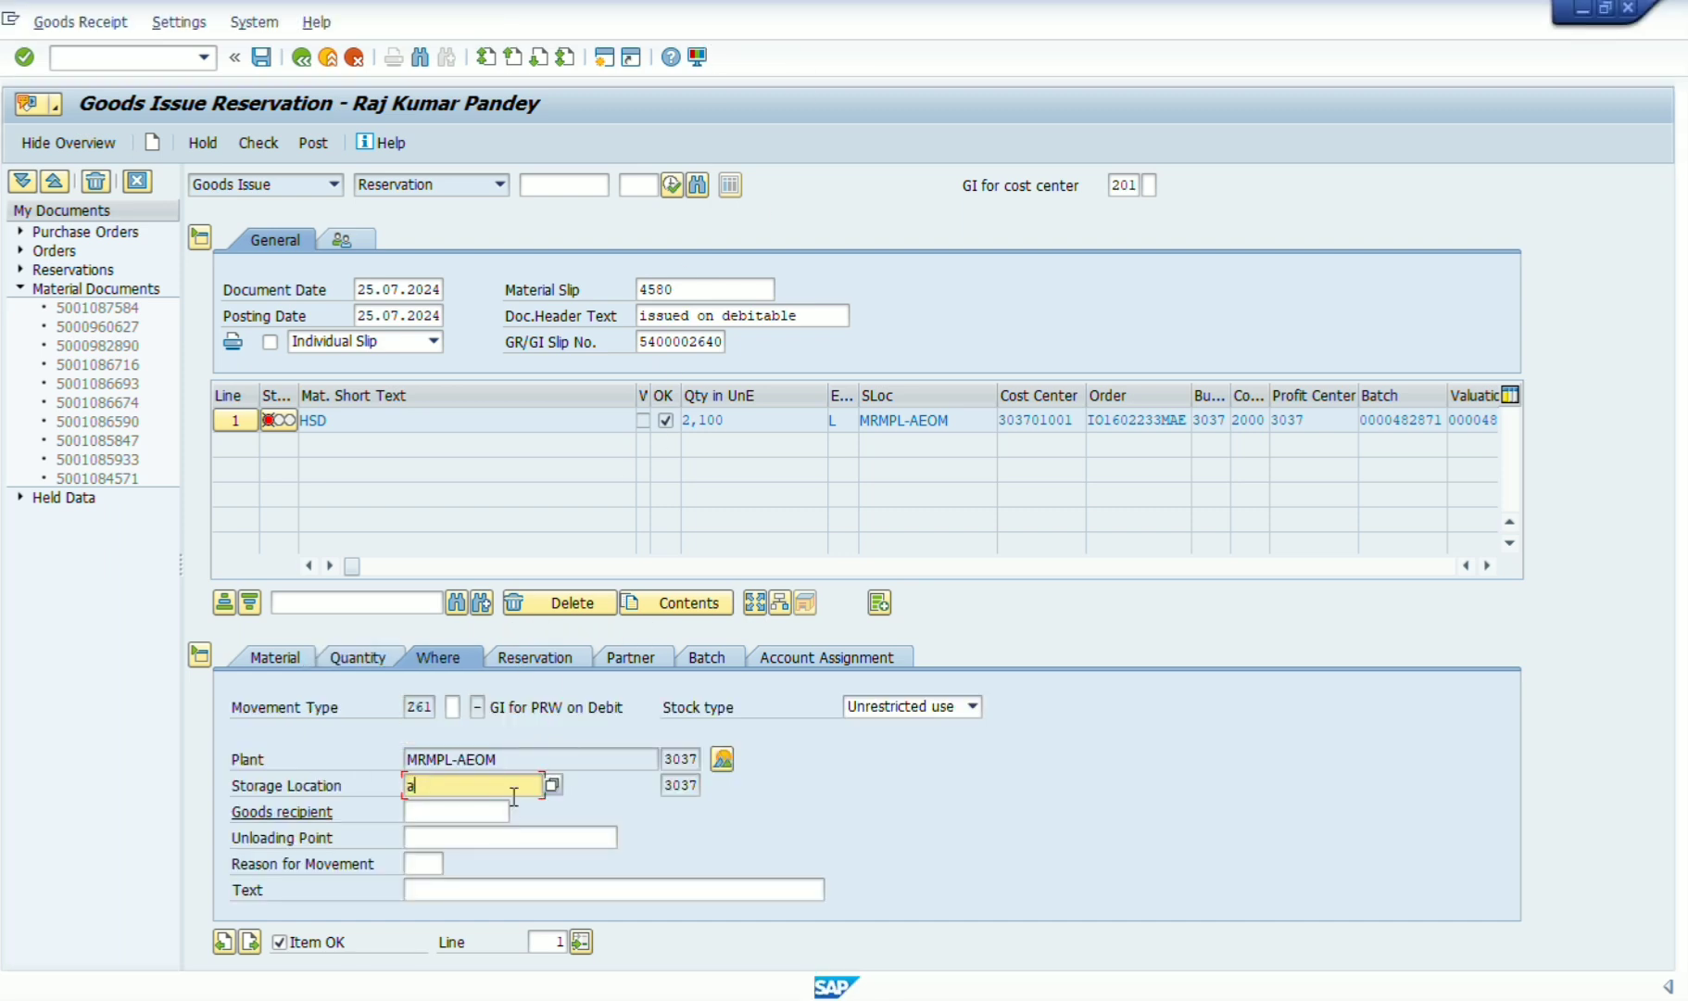
pyautogui.write('e01')
pyautogui.press('Return')
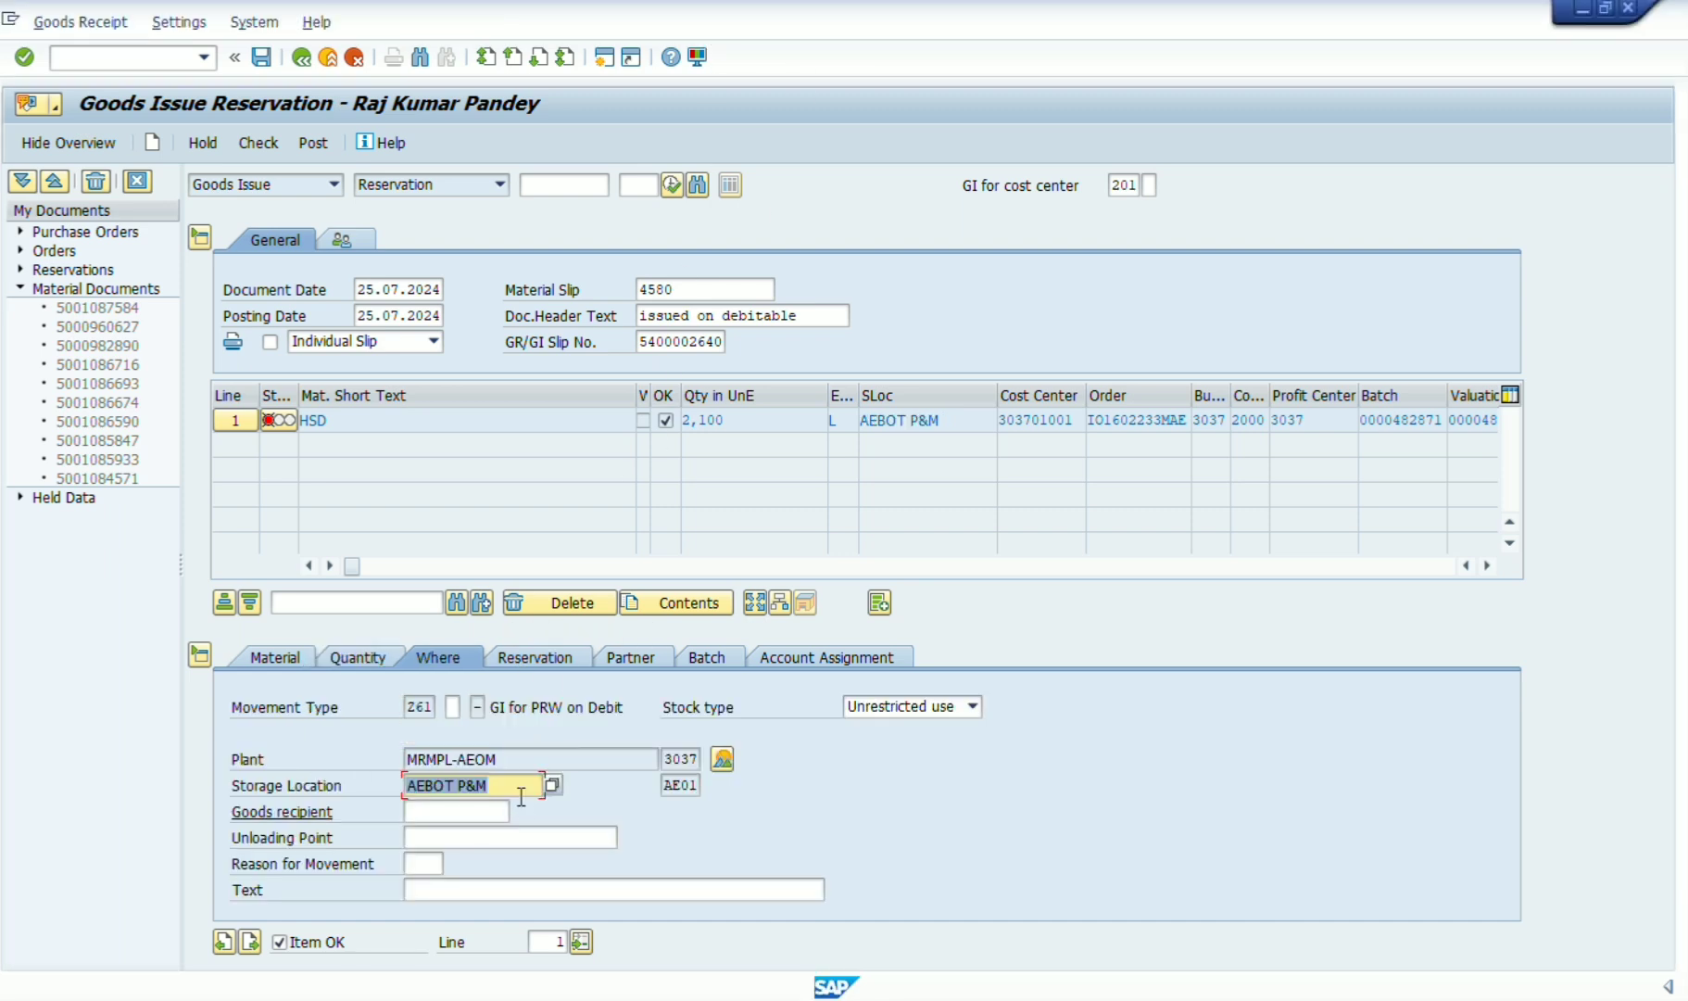
pyautogui.click(258, 142)
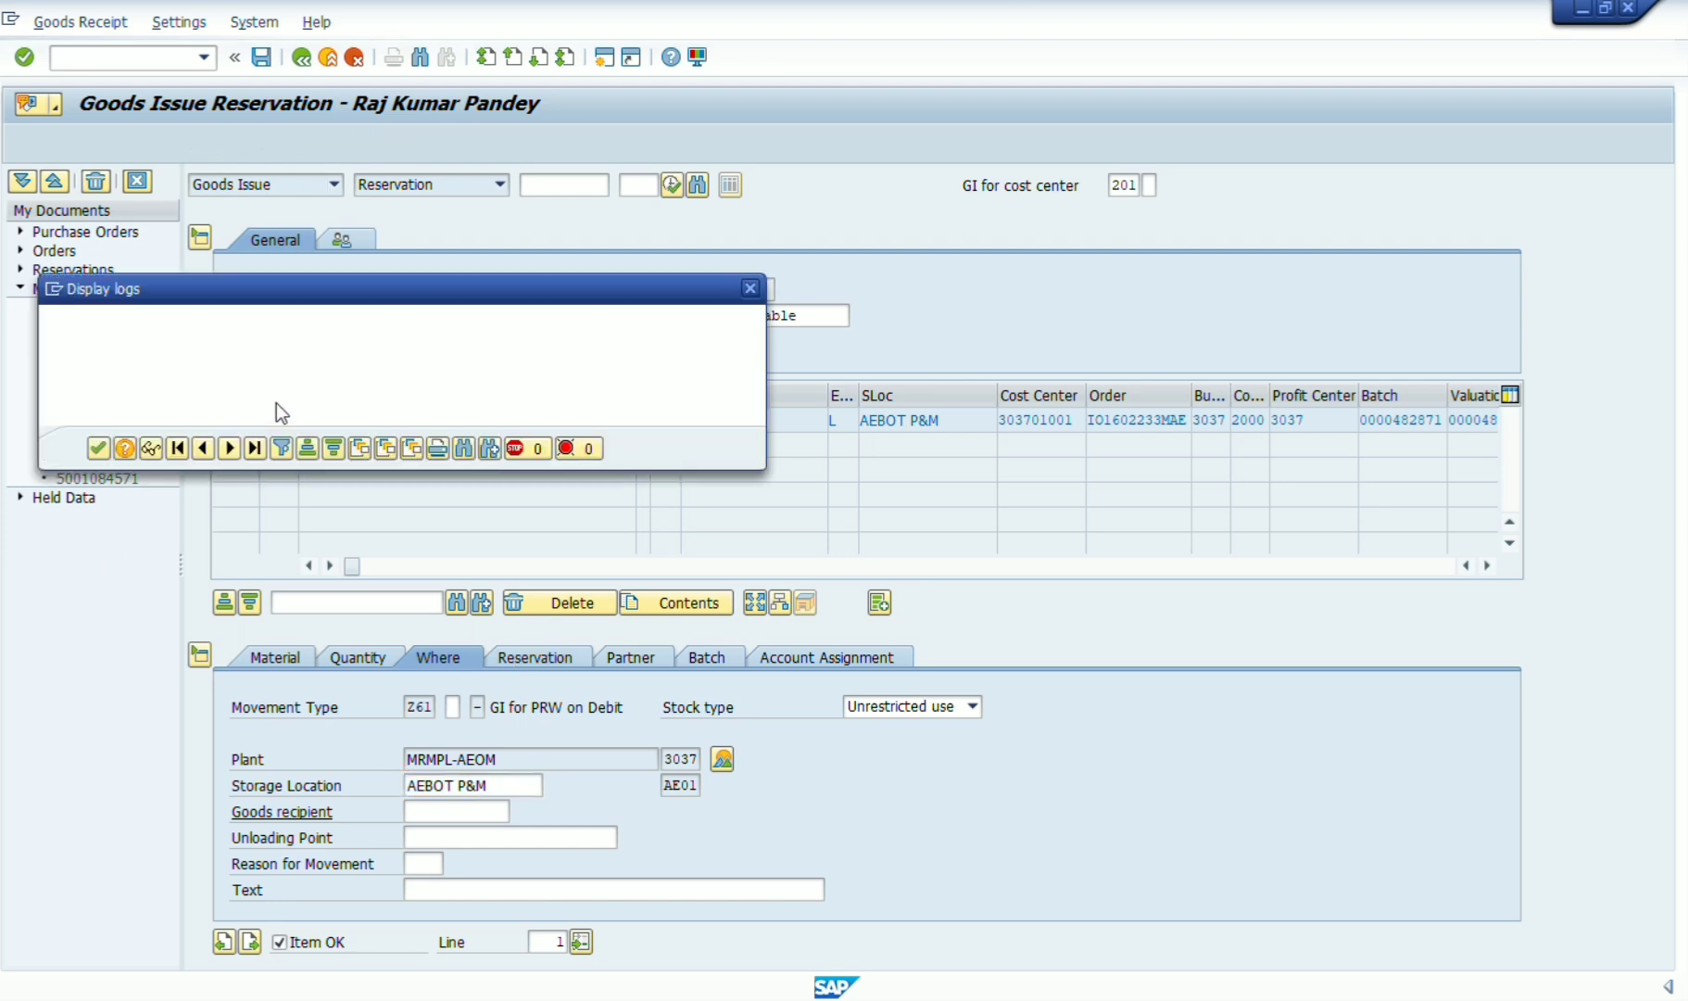
pyautogui.click(99, 448)
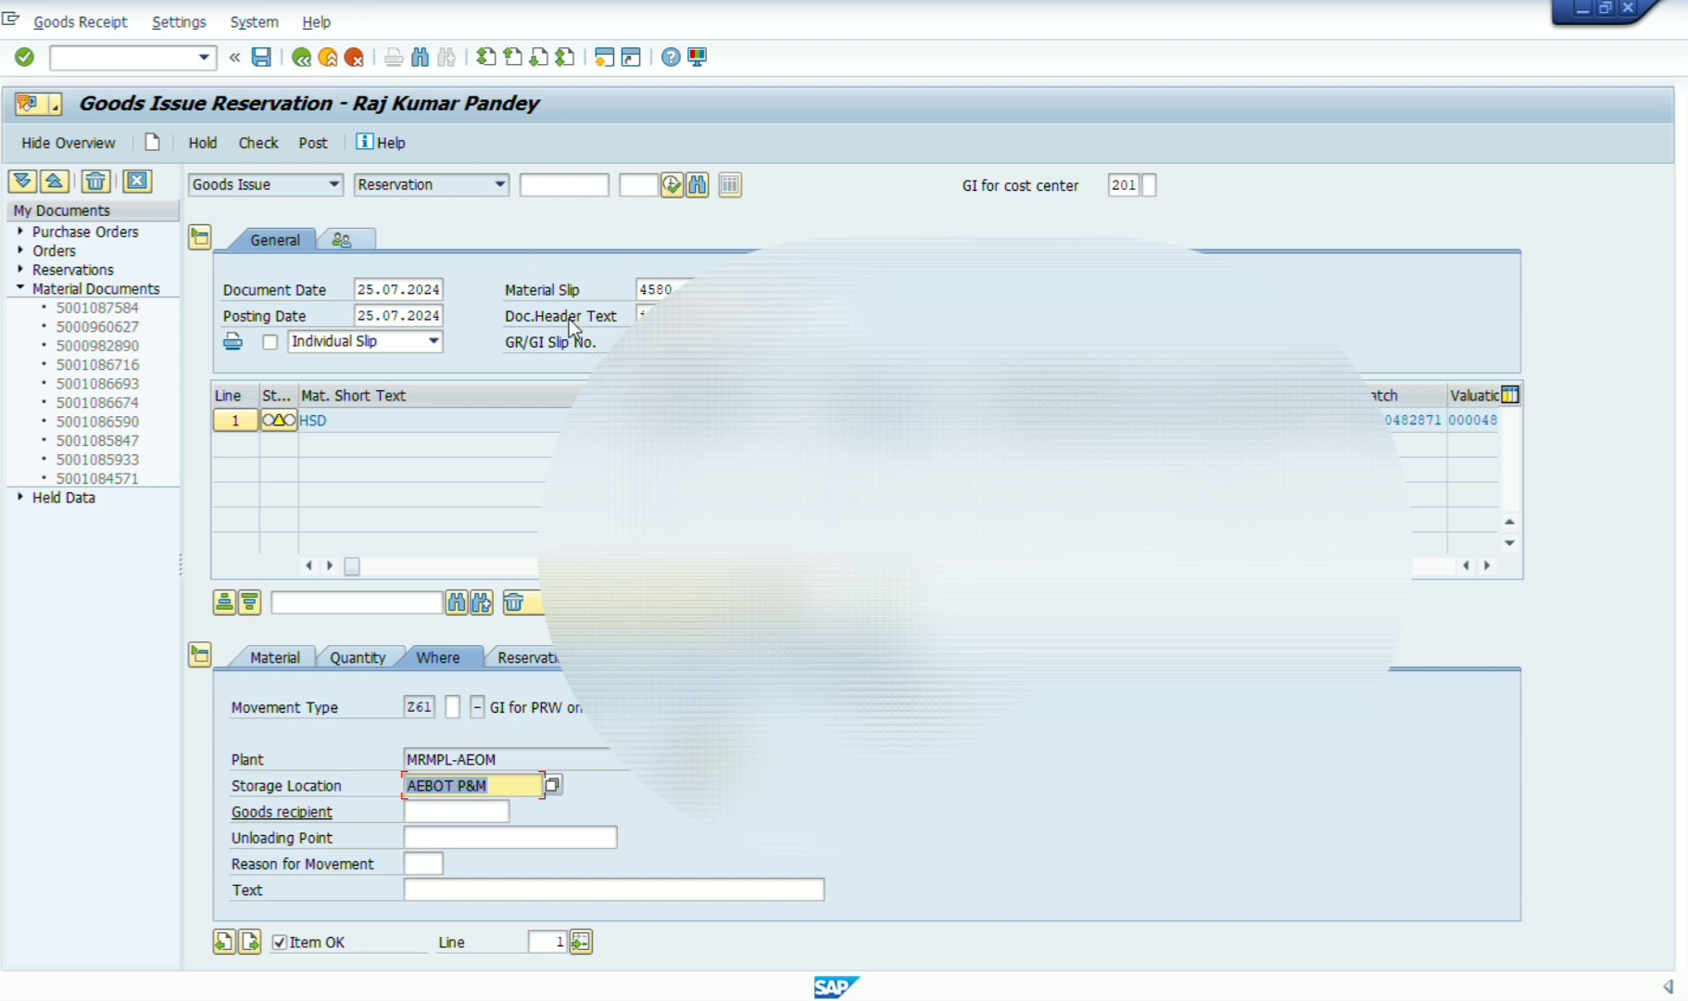
# Exit MIGO without saving and start MB22.
pyautogui.click(331, 58)
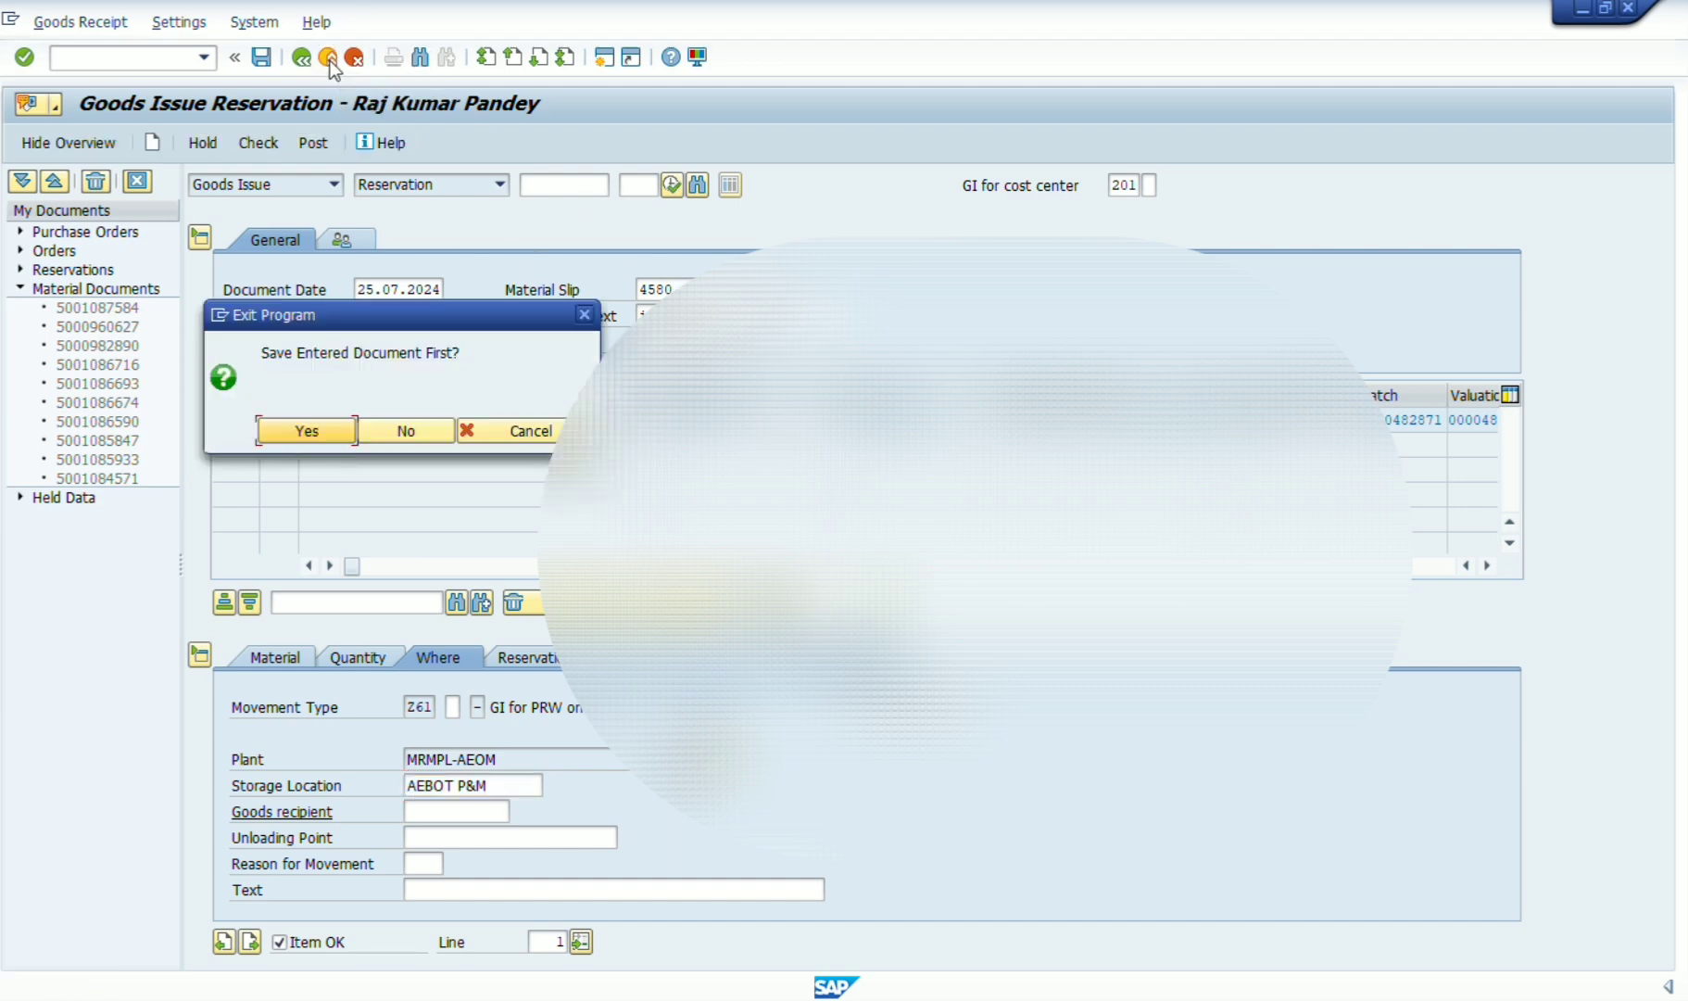
pyautogui.click(418, 428)
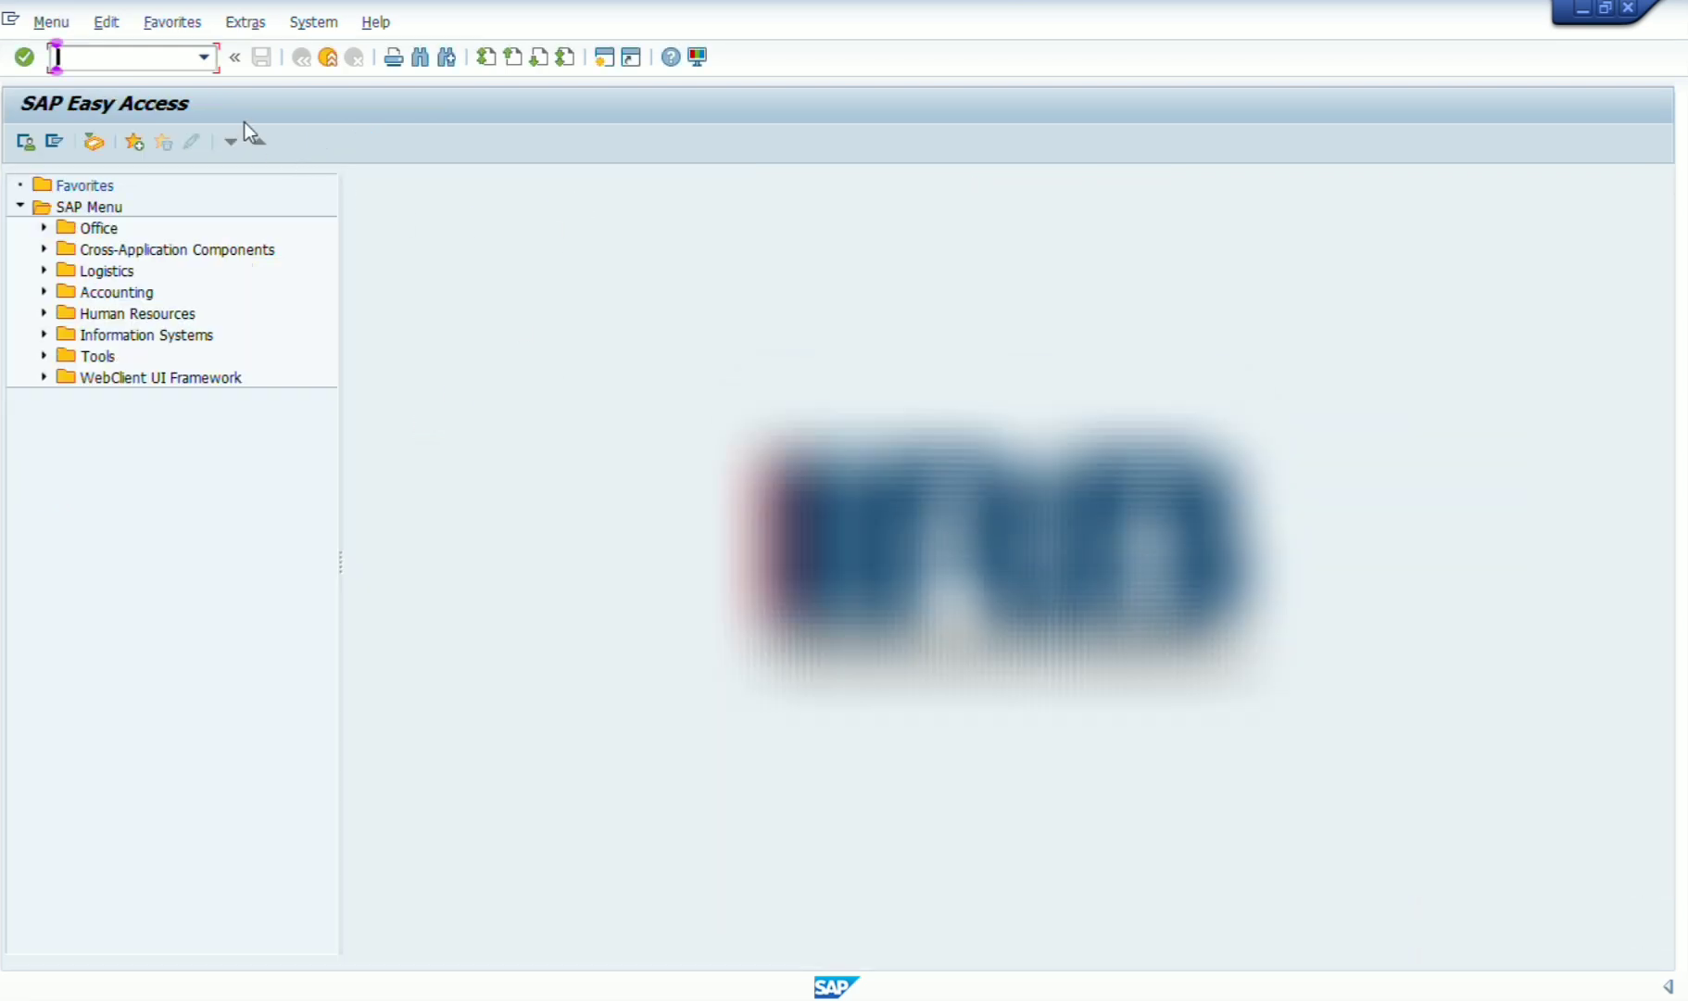
pyautogui.write('mb')
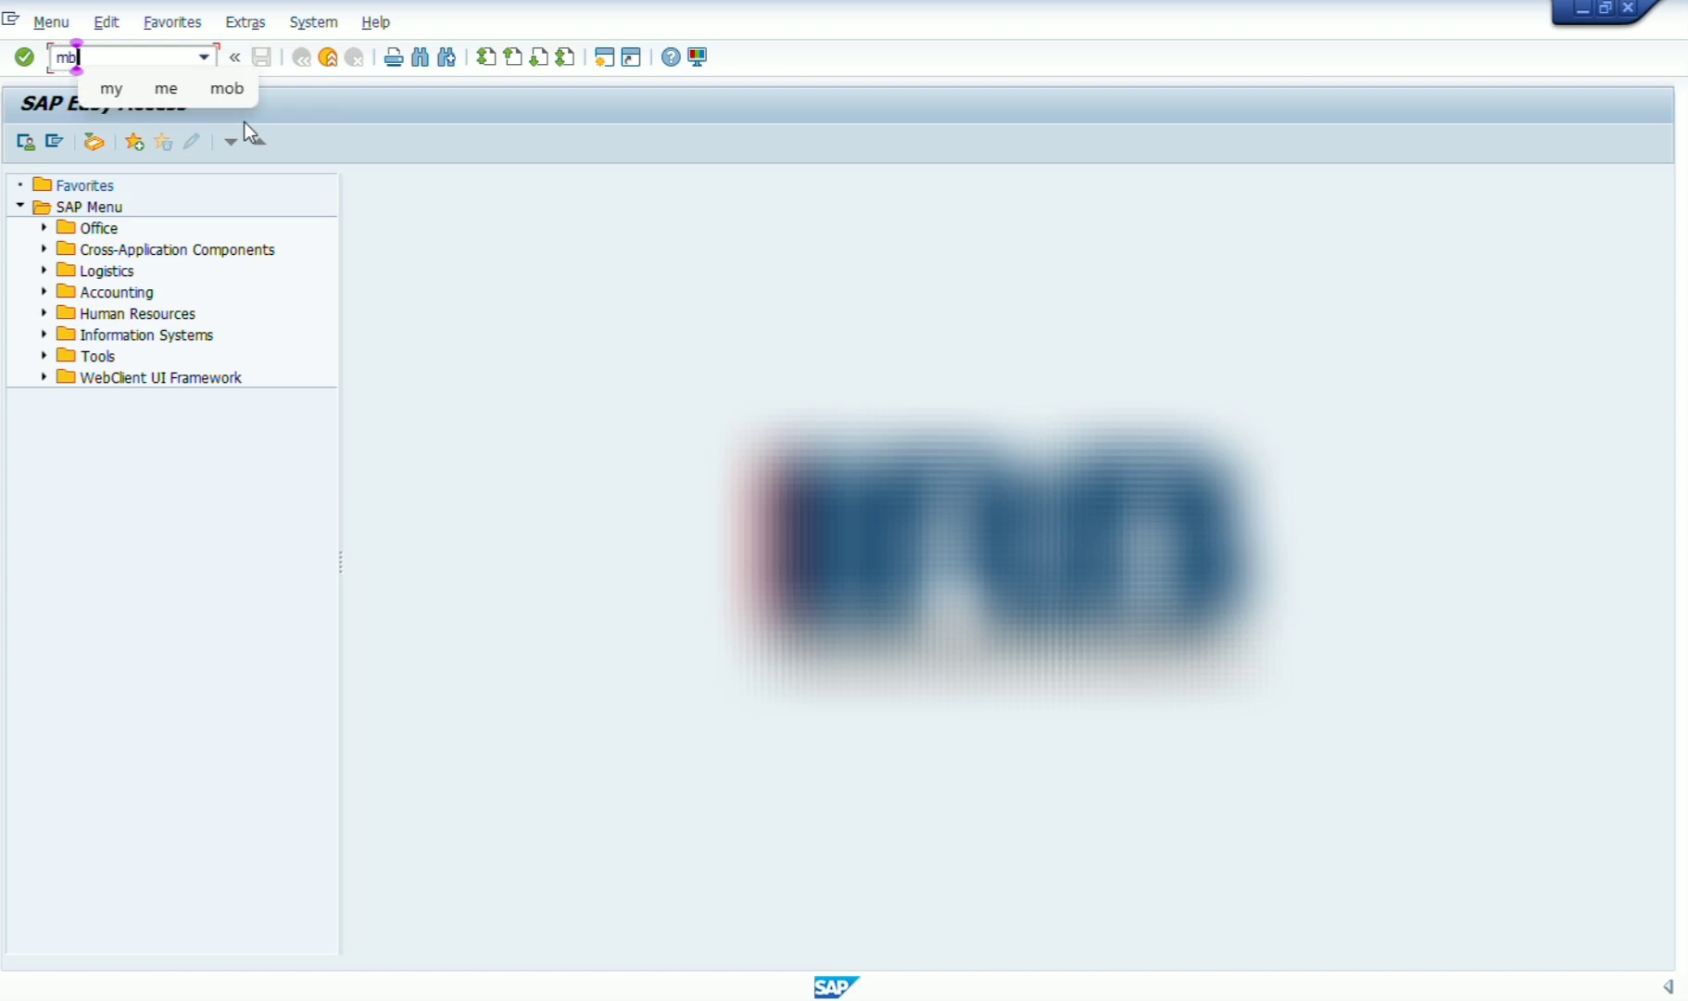
pyautogui.write('22')
pyautogui.press('Return')
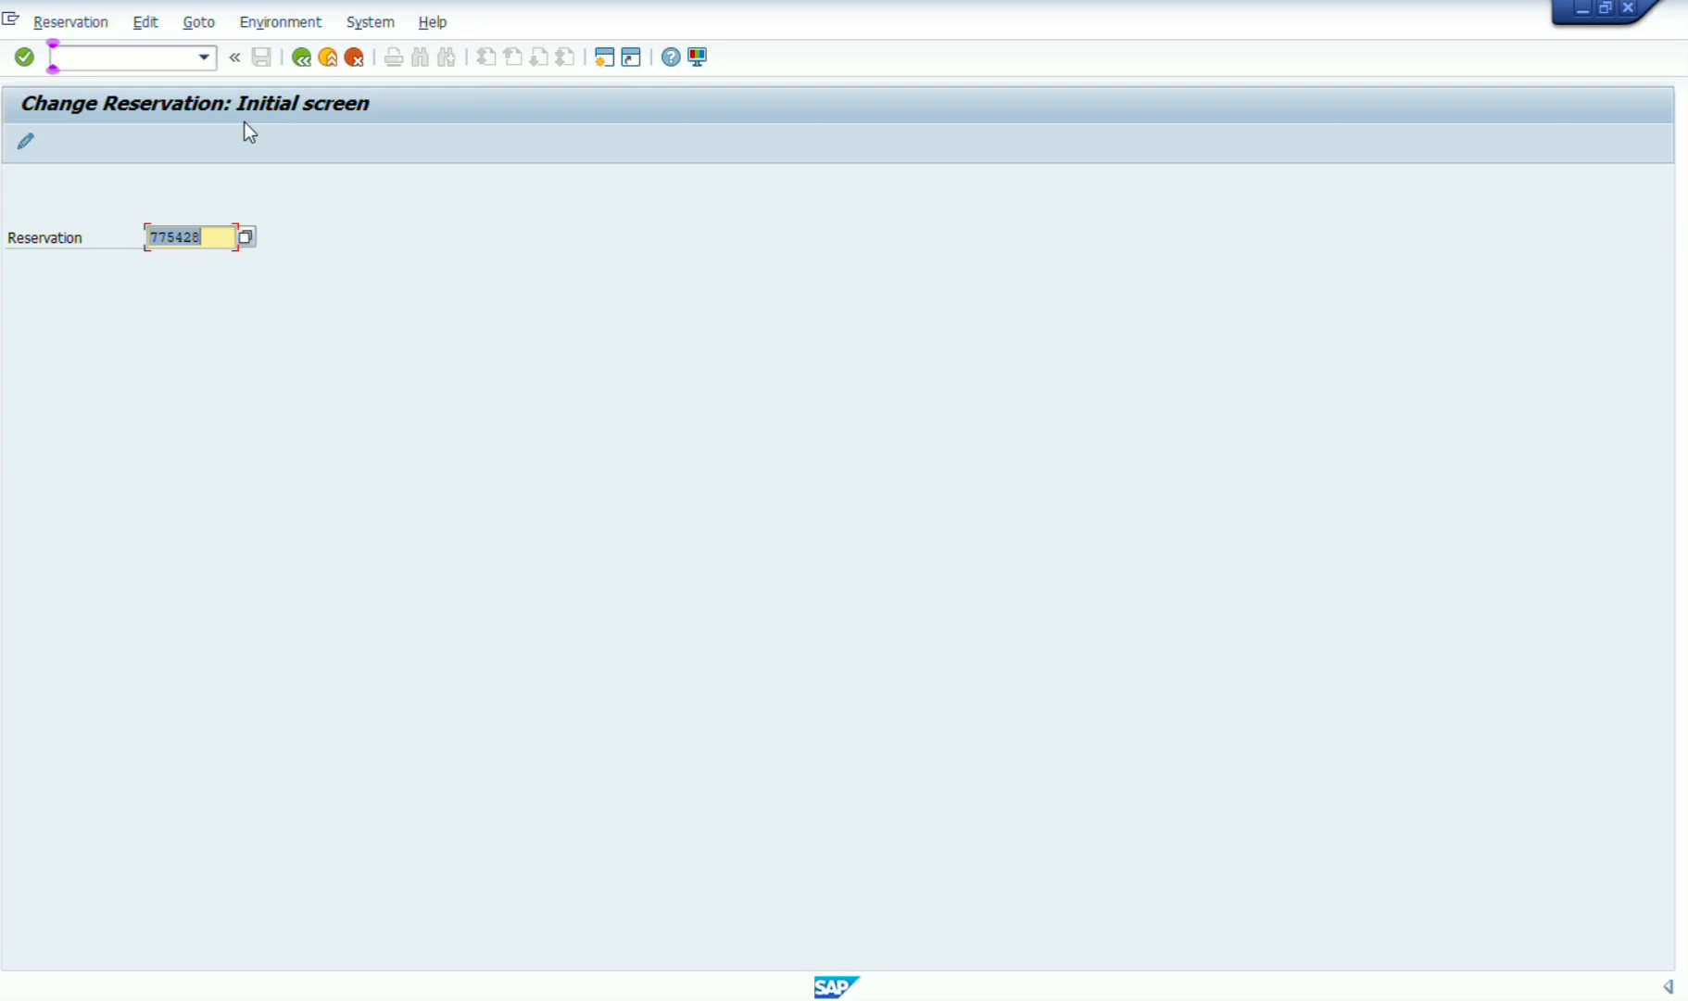
# Open reservation 775428's items, save the change, and reopen the item list.
pyautogui.press('Return')
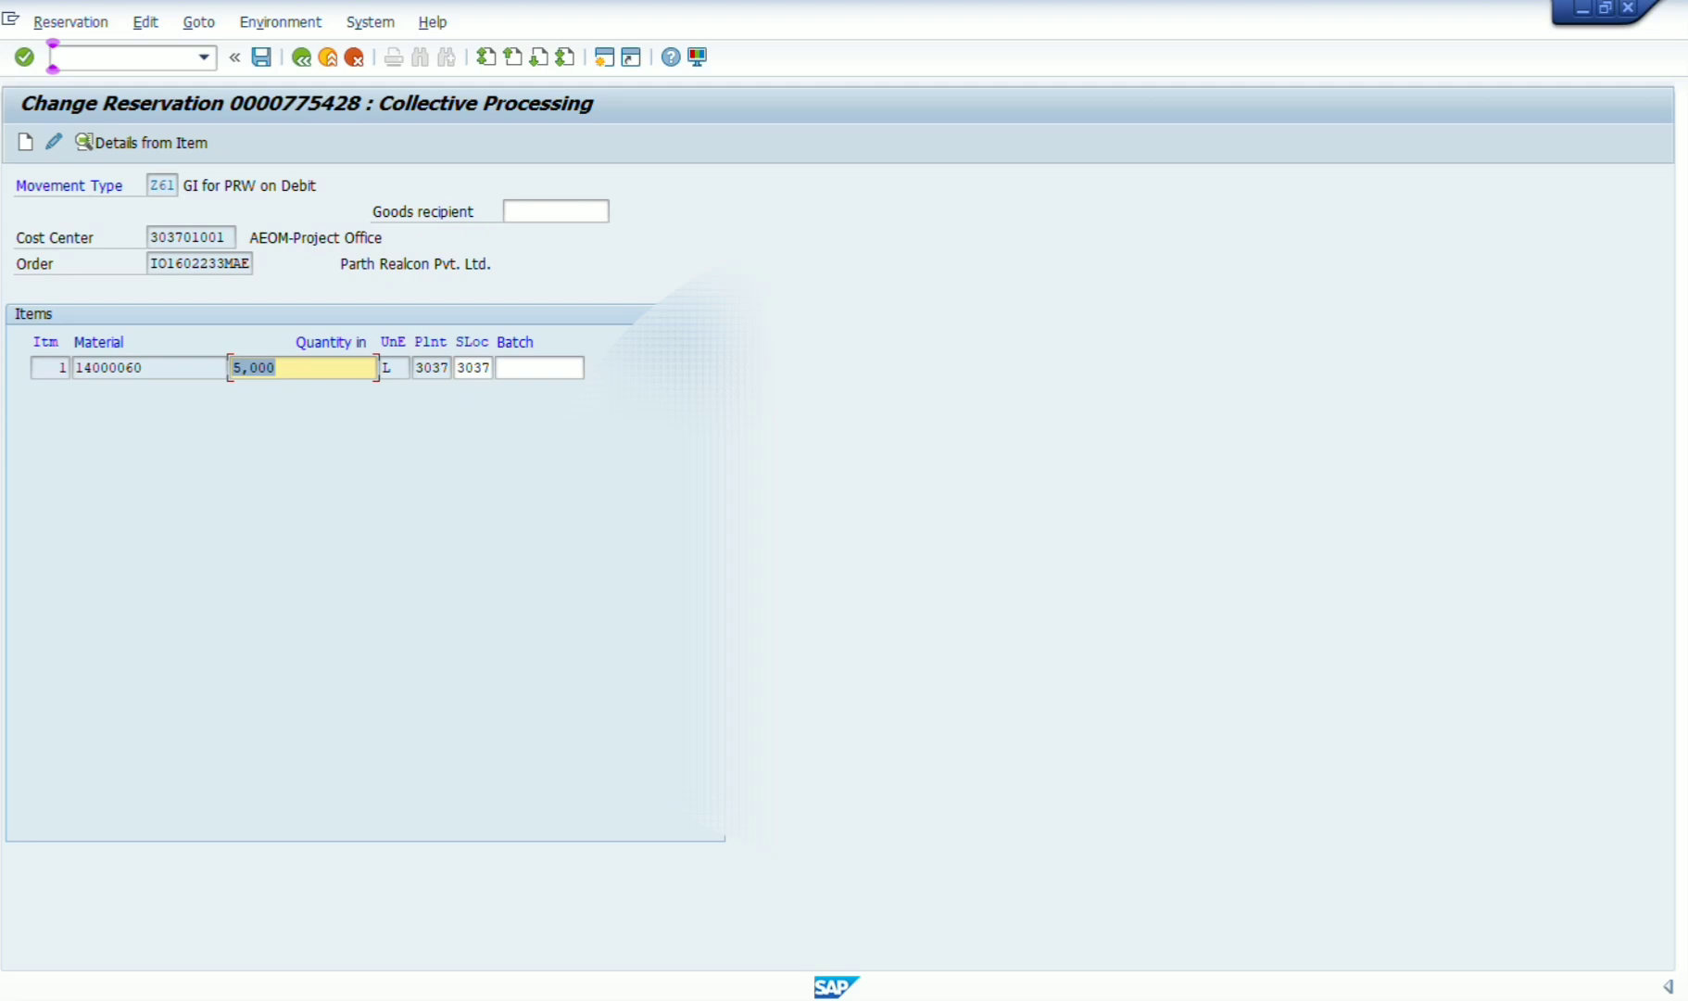
pyautogui.press('Return')
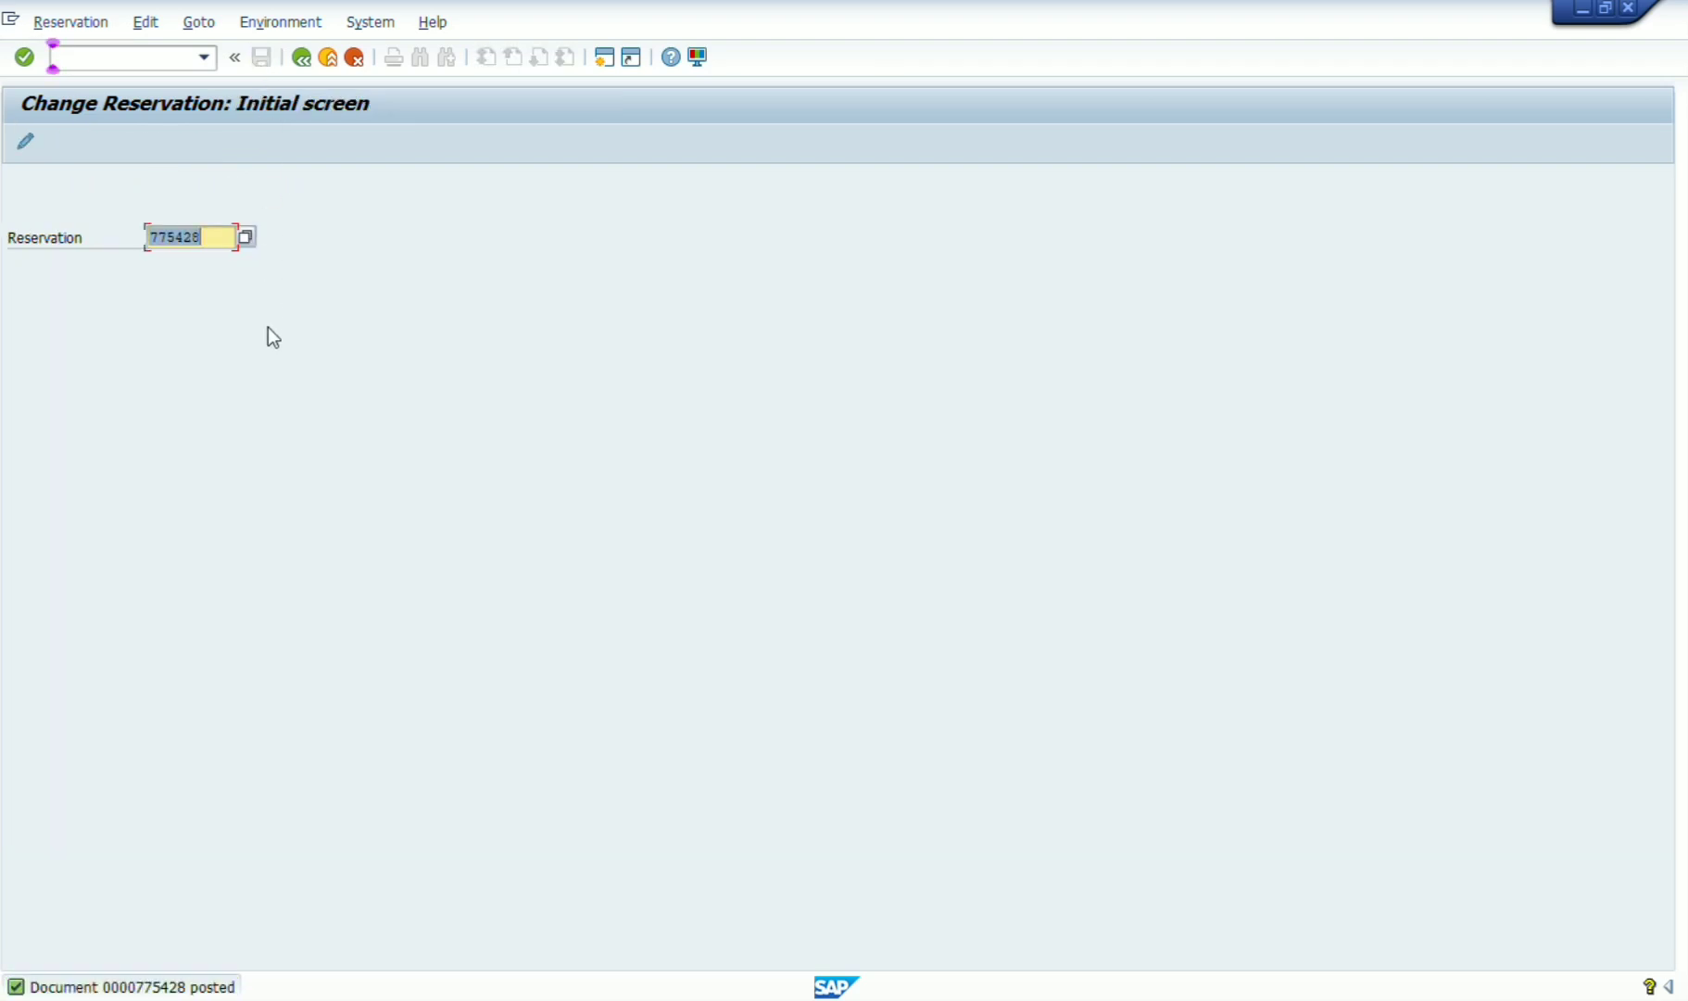
pyautogui.press('Return')
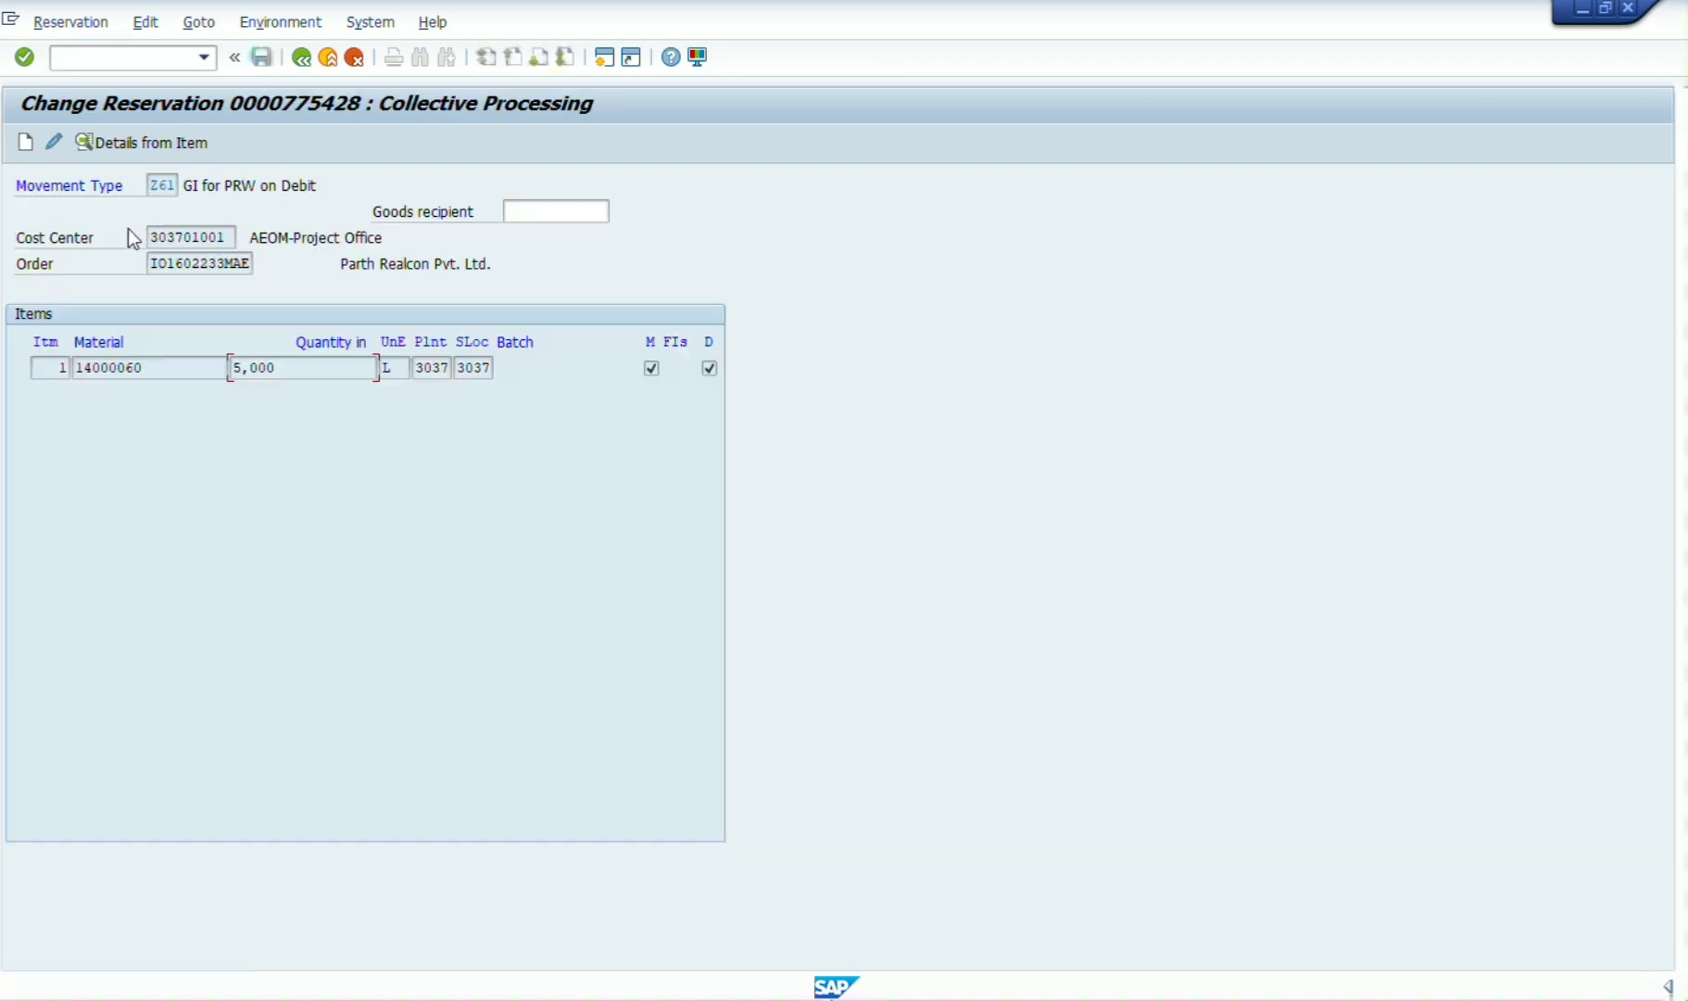